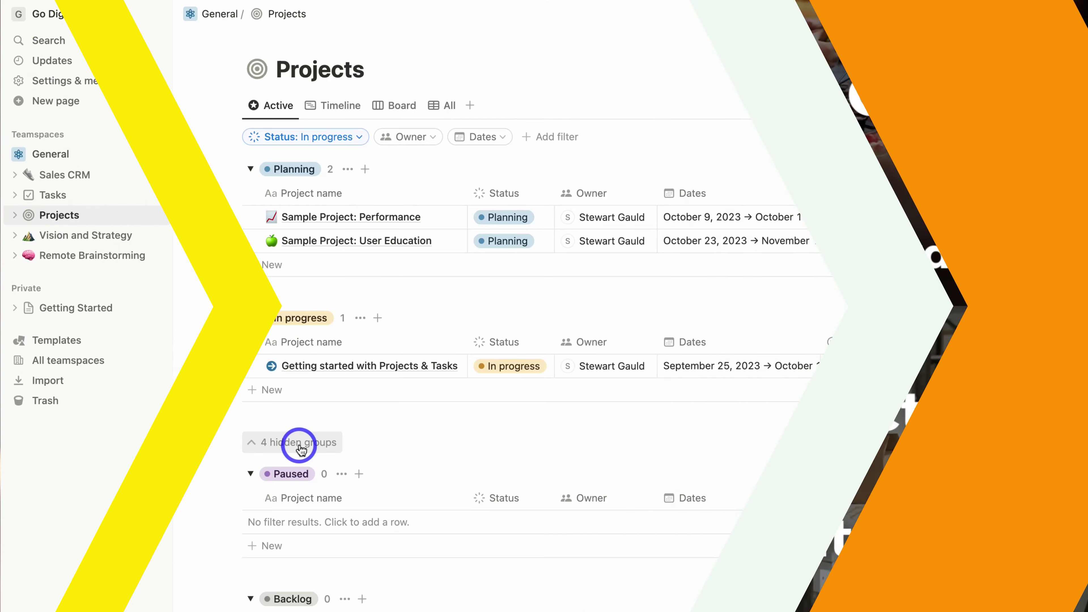
Drag the Boardly deal from Lead to Qualified in Sales CRM, then give Projects a ✅ icon.
scroll(332, 198, down, 5)
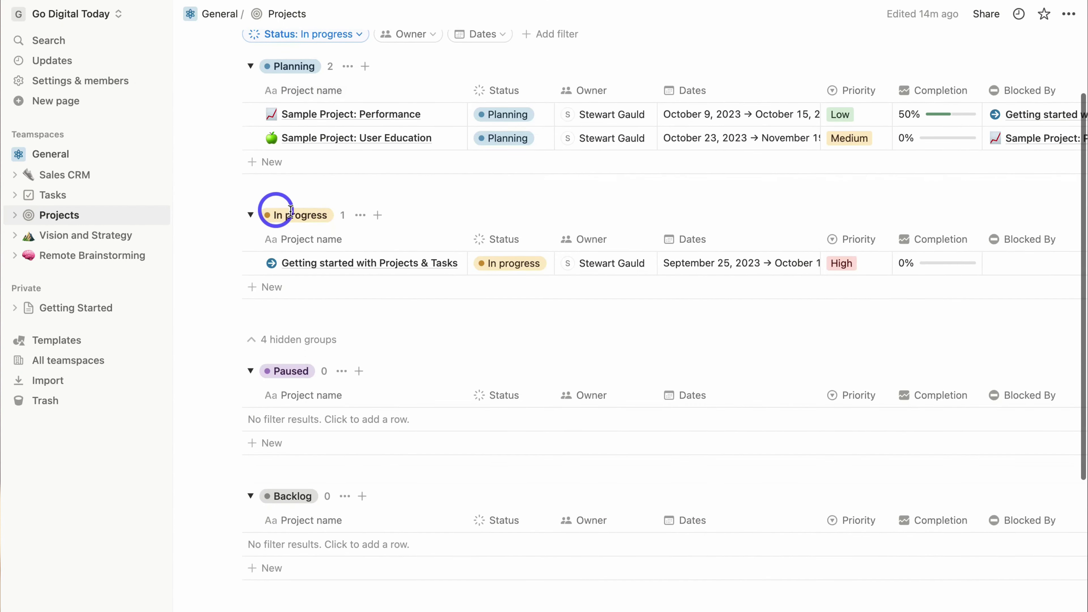
scroll(296, 420, down, 2)
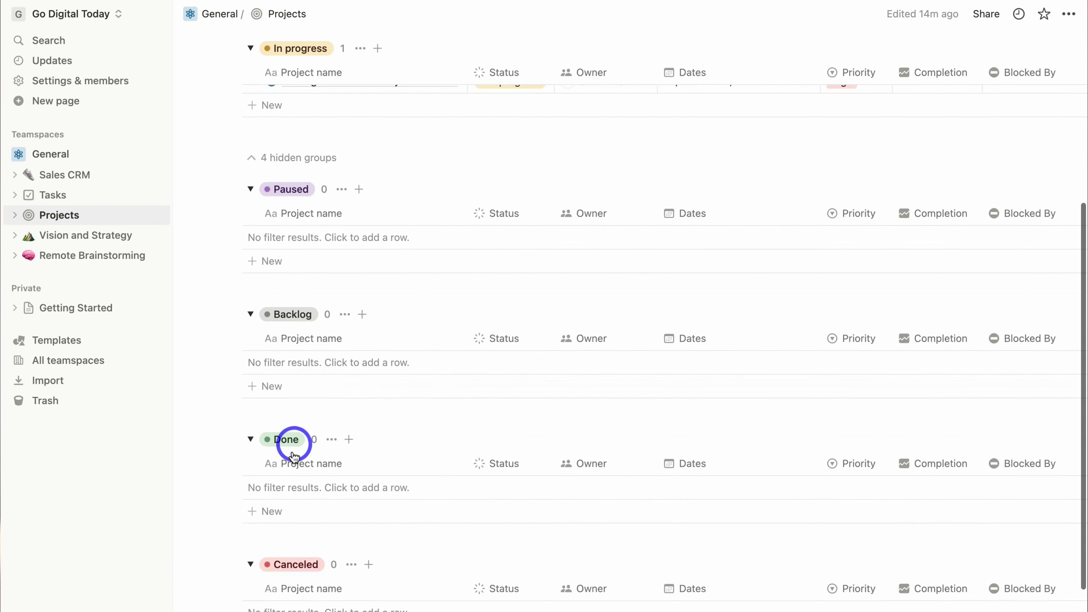
click(65, 174)
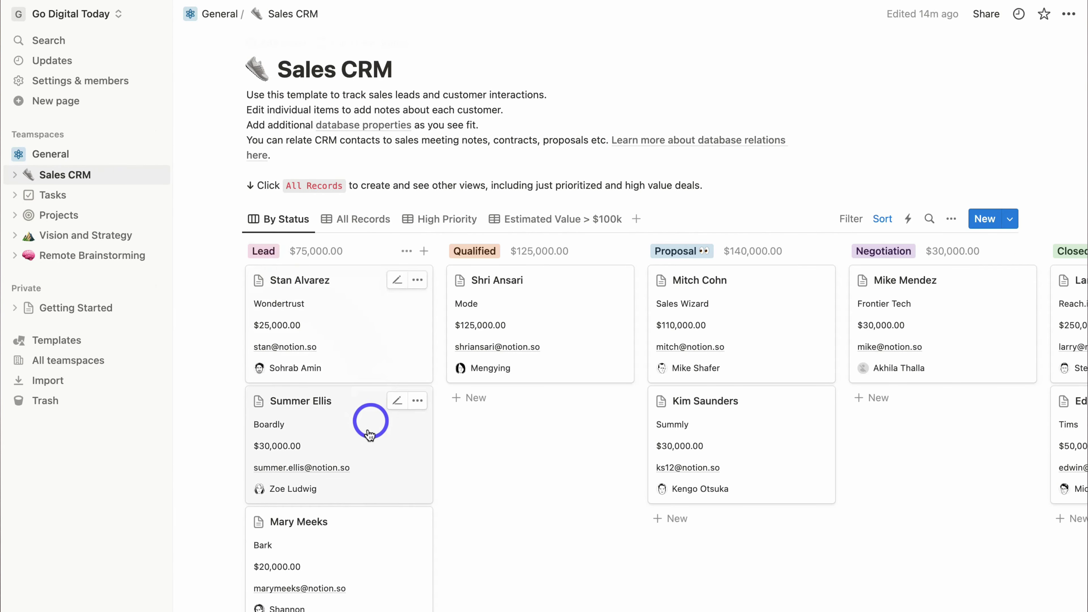
drag(320, 430, 520, 439)
click(351, 218)
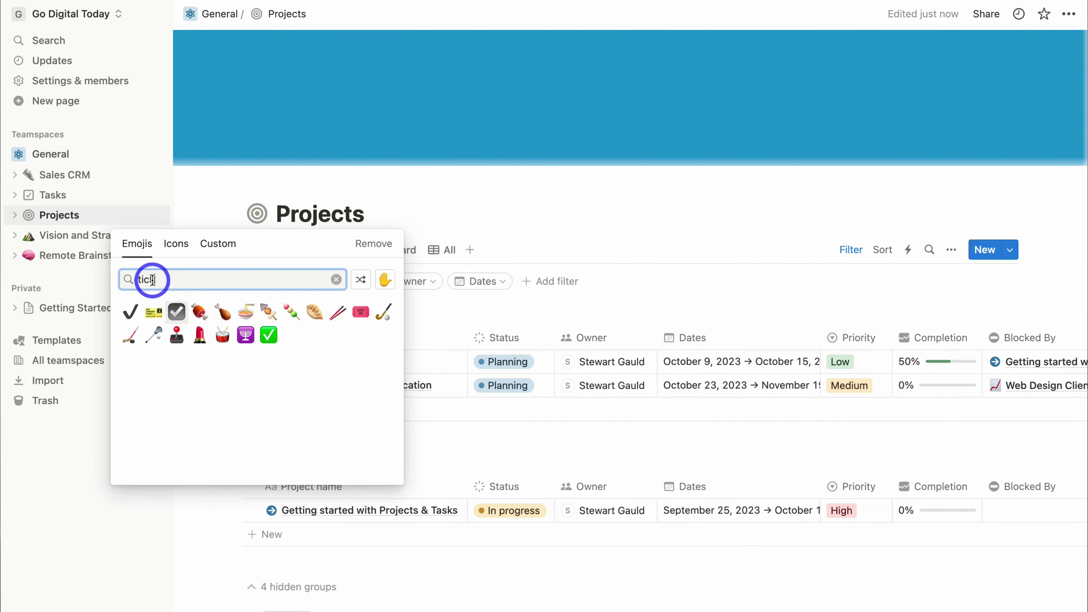
click(268, 335)
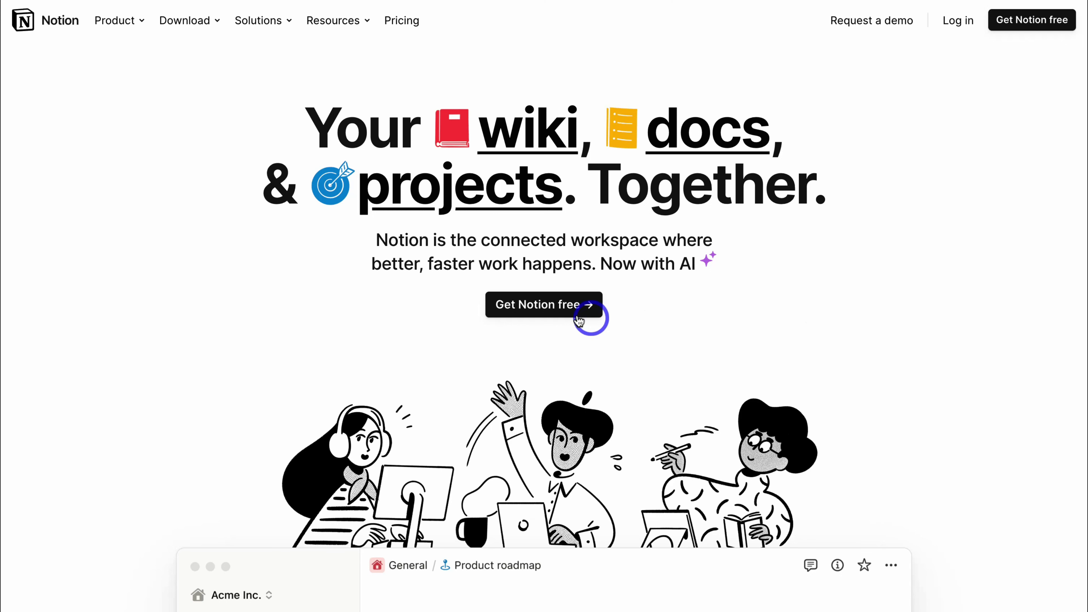
Open Notion's sign-up page via 'Get Notion free'.
click(548, 308)
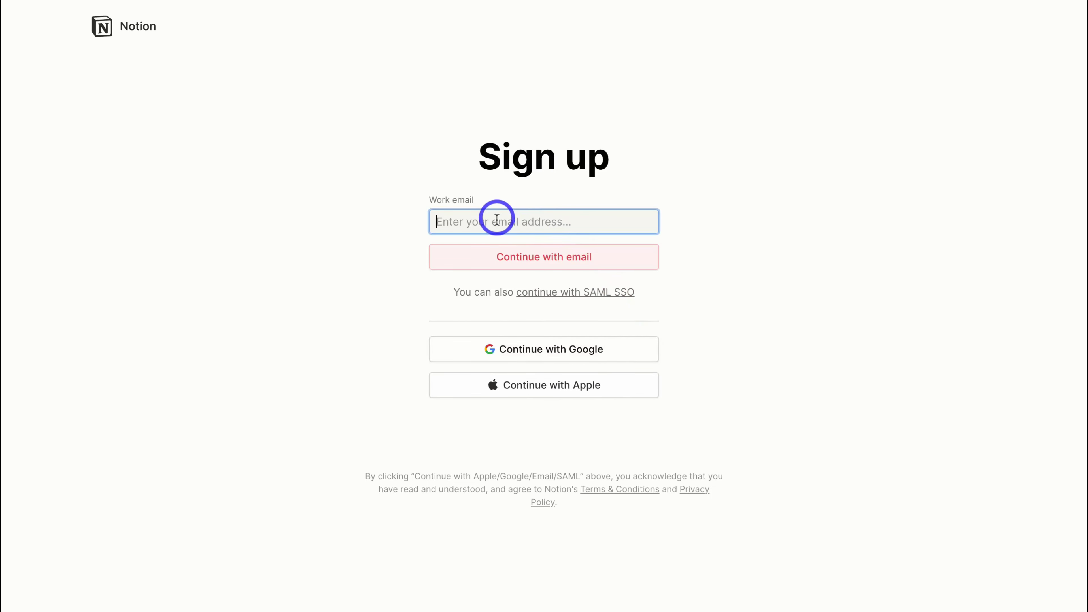
Paste the work e-mail address and request a sign-up code with Continue with email.
key(ctrl+v)
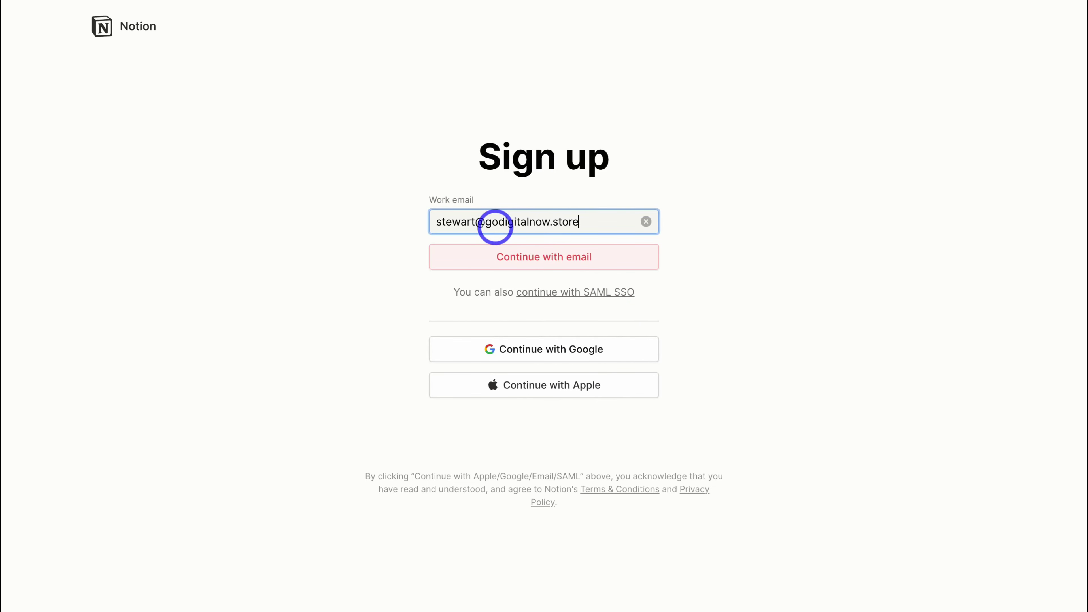
click(625, 266)
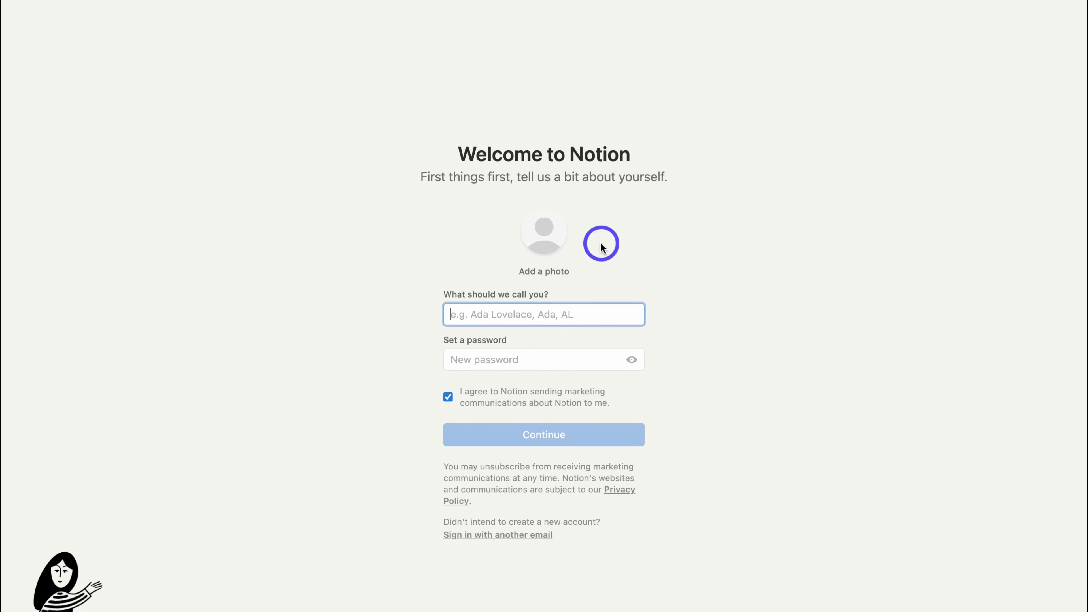
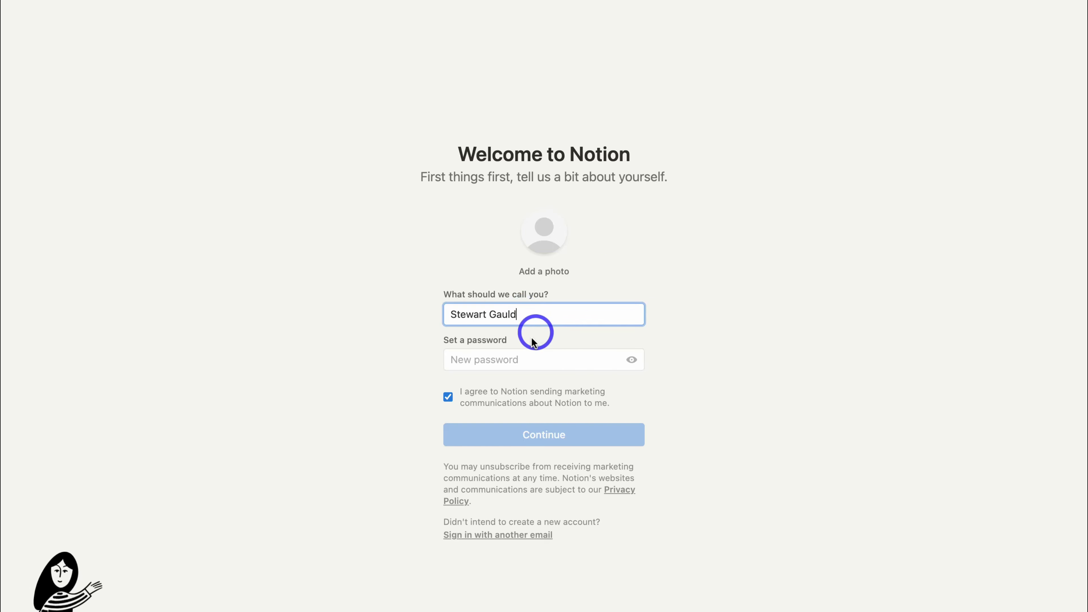
Enter your full name and the account password, opt out of marketing e-mails, and submit.
click(498, 360)
key(super+v)
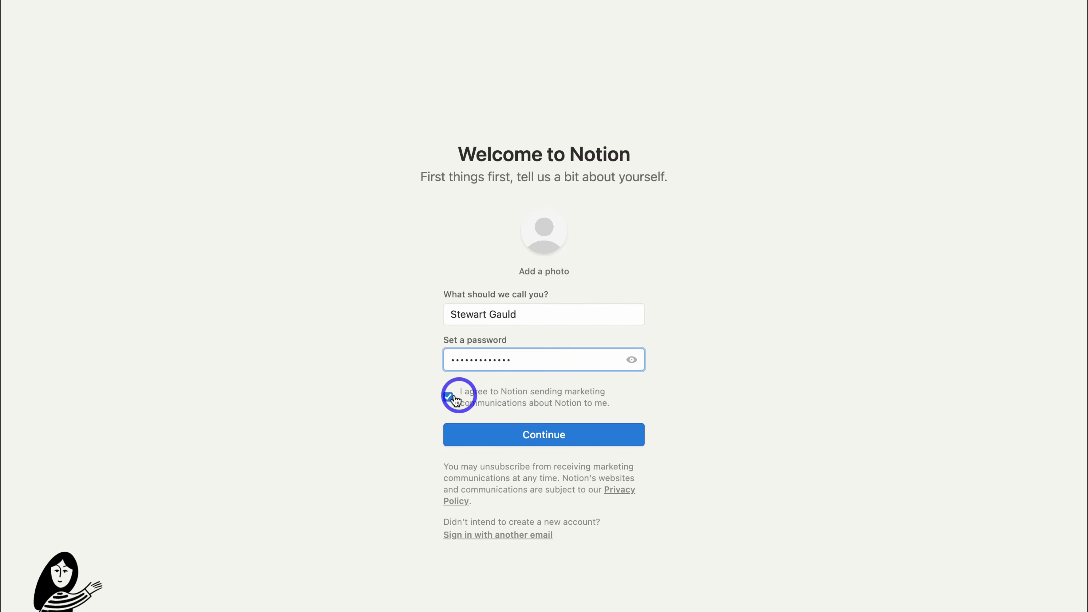
click(447, 397)
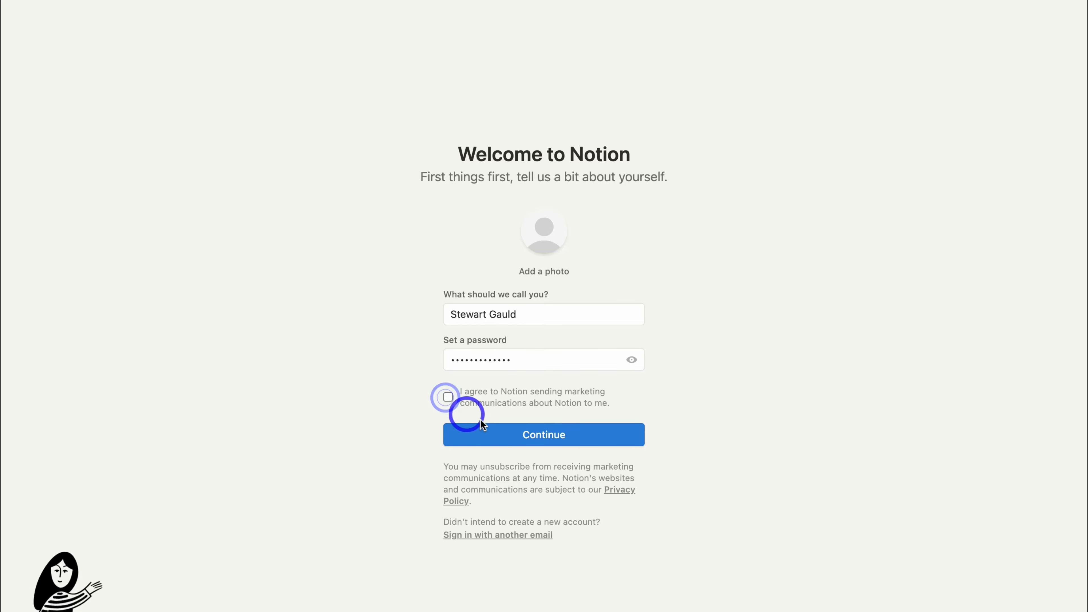
click(574, 441)
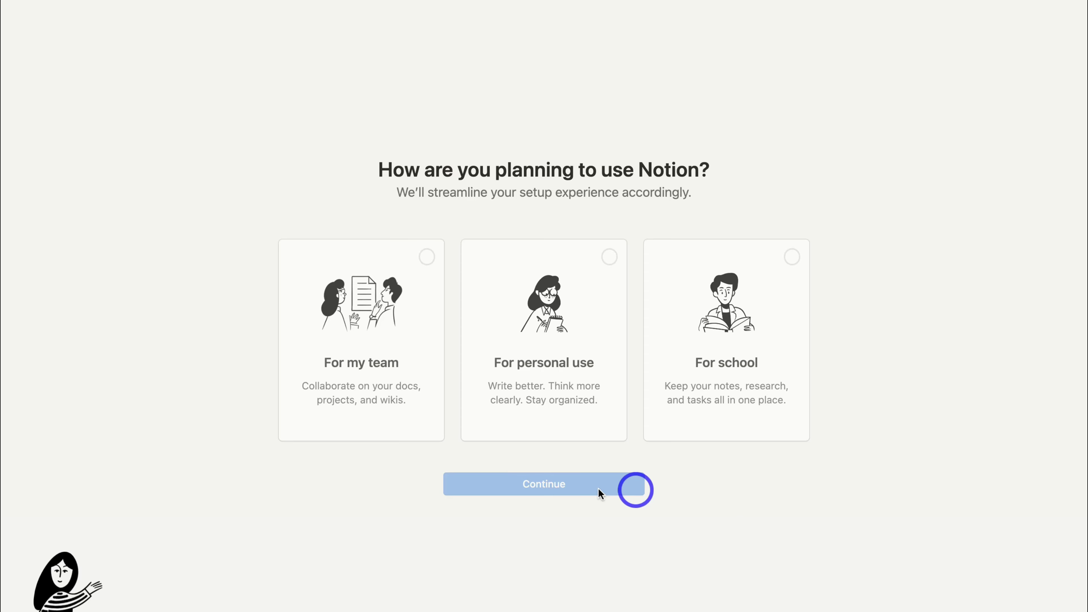
Choose 'For my team' and submit the about-yourself answers (Marketing, Team manager, 1-49).
click(372, 360)
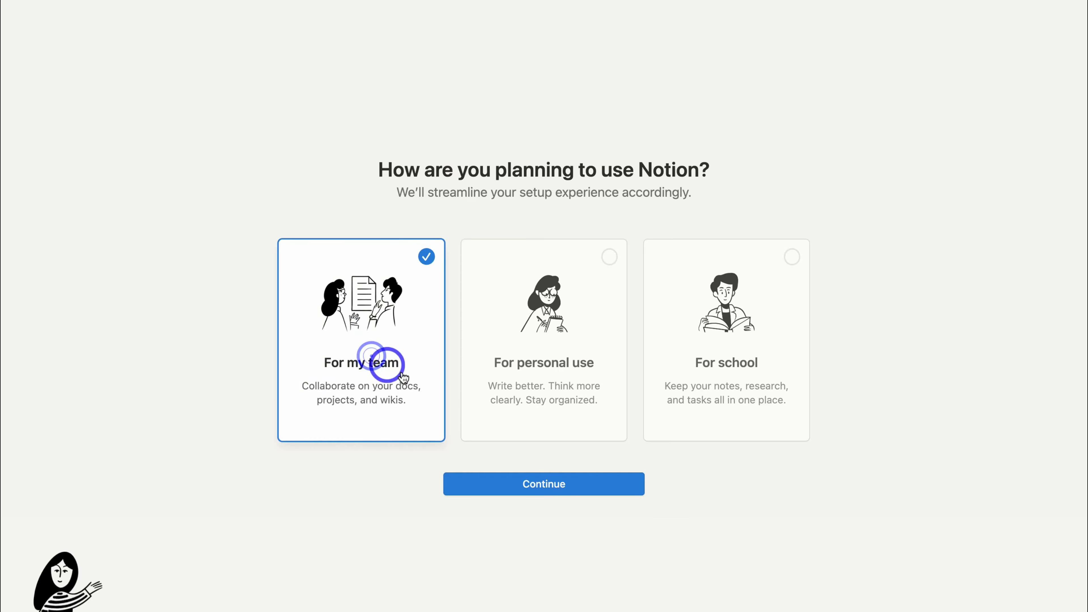
click(591, 483)
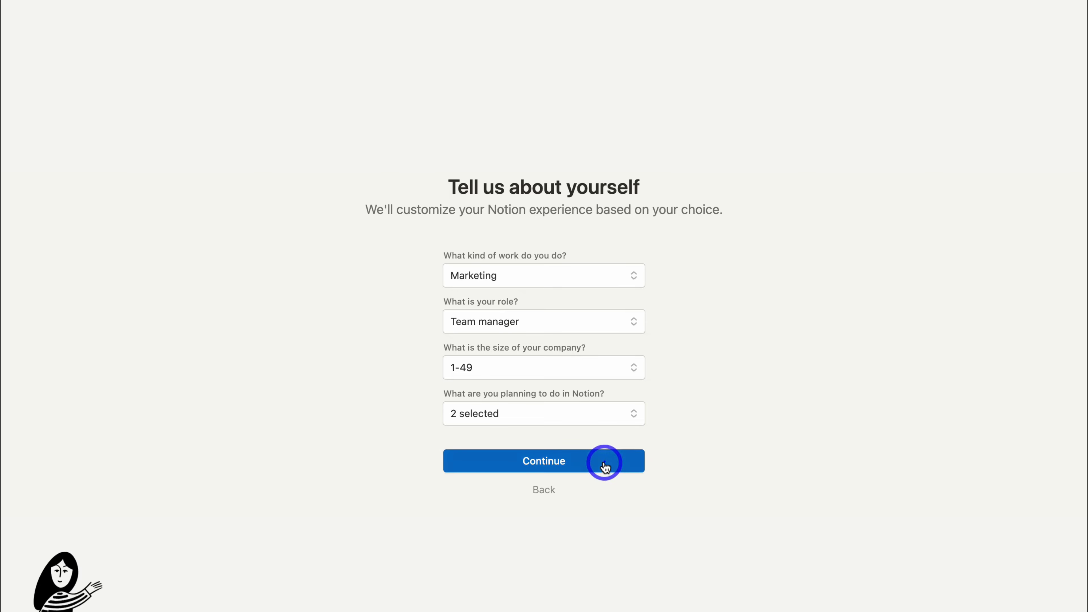
click(604, 467)
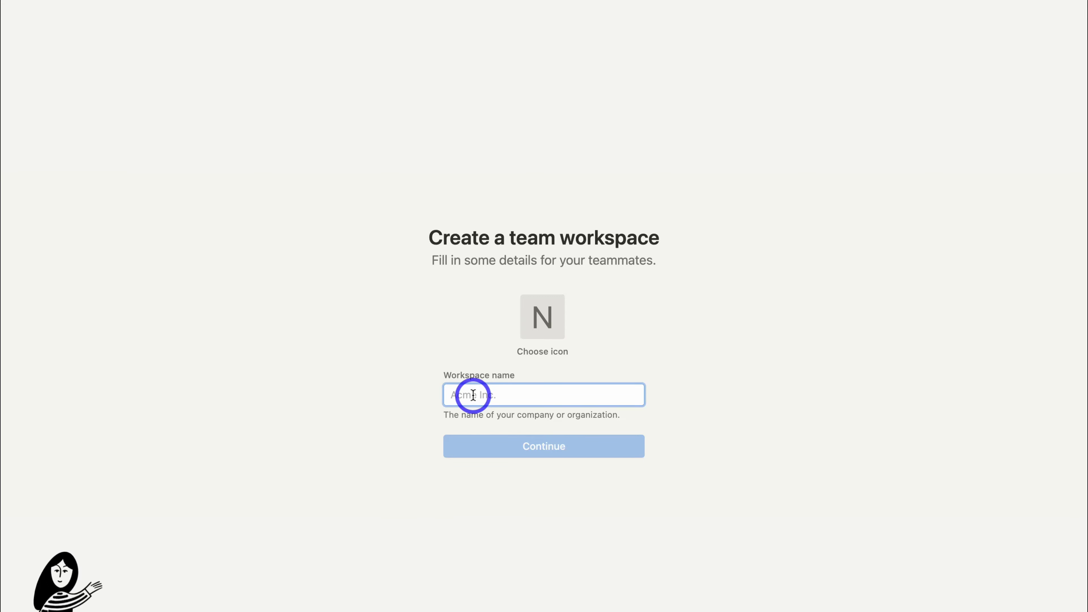
Paste 'Go Digital Today' as the workspace name and continue.
text(Go Digital Today)
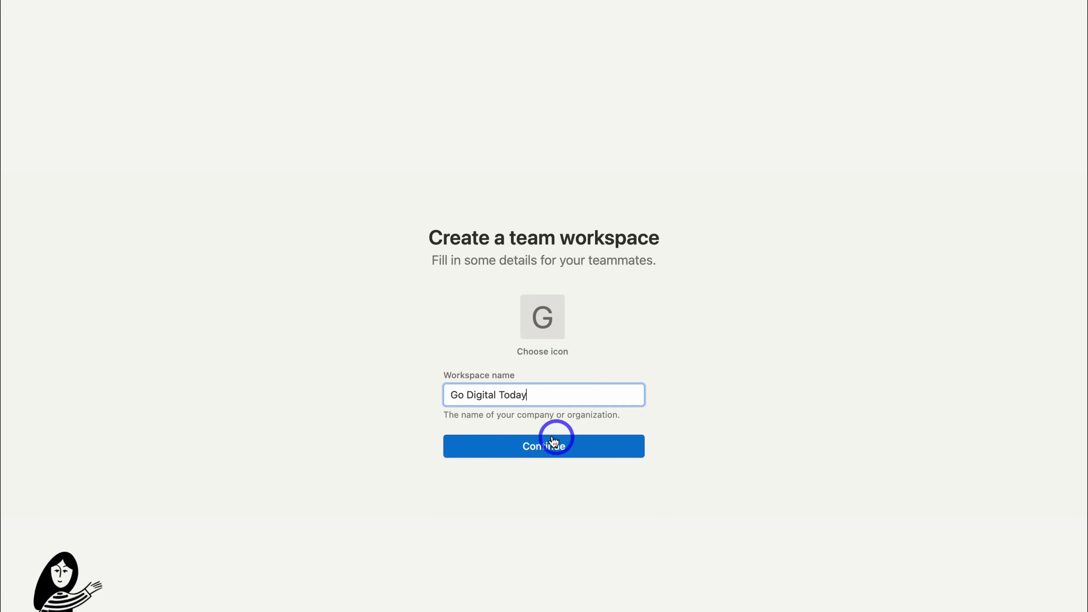
click(582, 454)
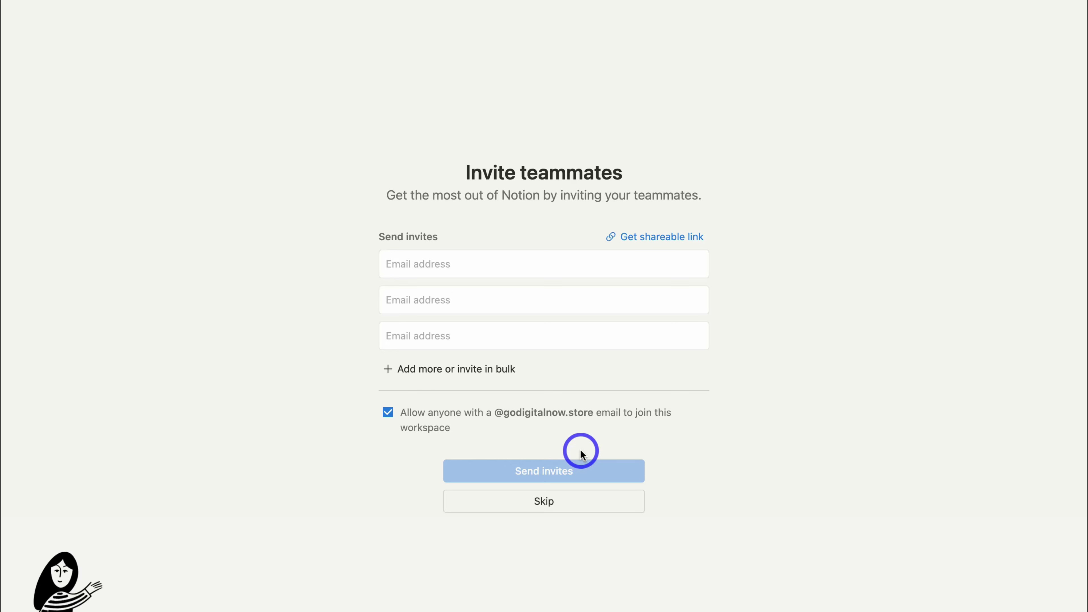
Skip the Invite teammates page to enter the Go Digital Today workspace.
click(574, 504)
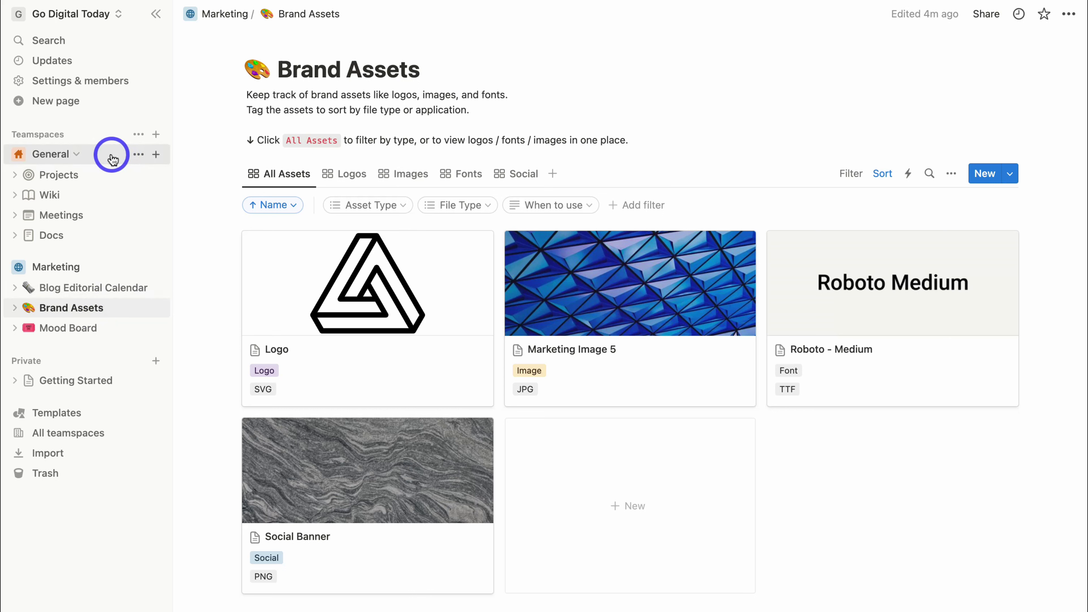
Create a blank Untitled page under General from the sidebar's + button.
click(156, 155)
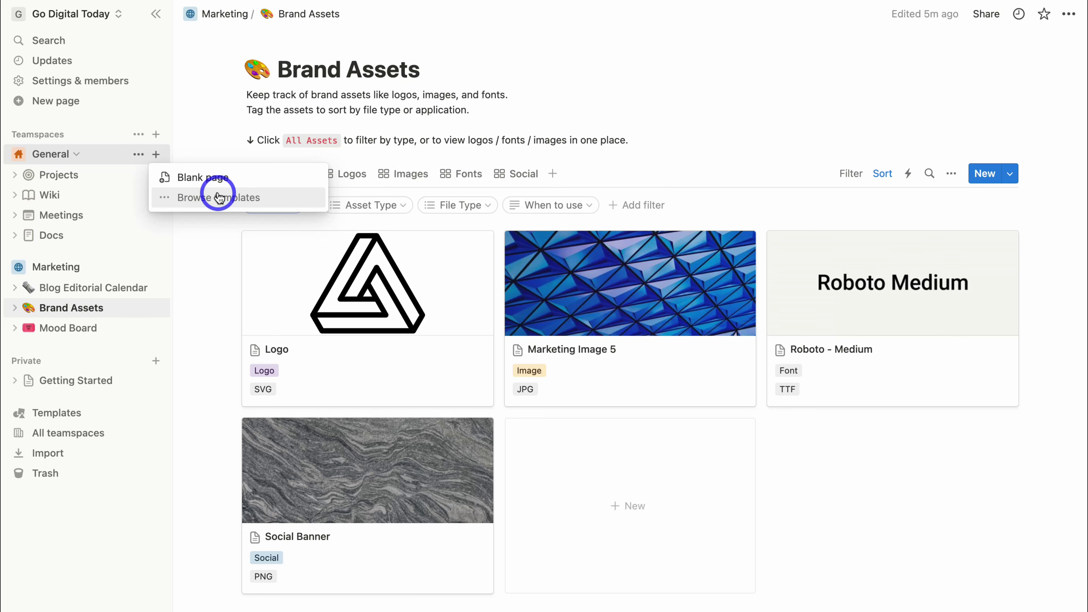
click(216, 177)
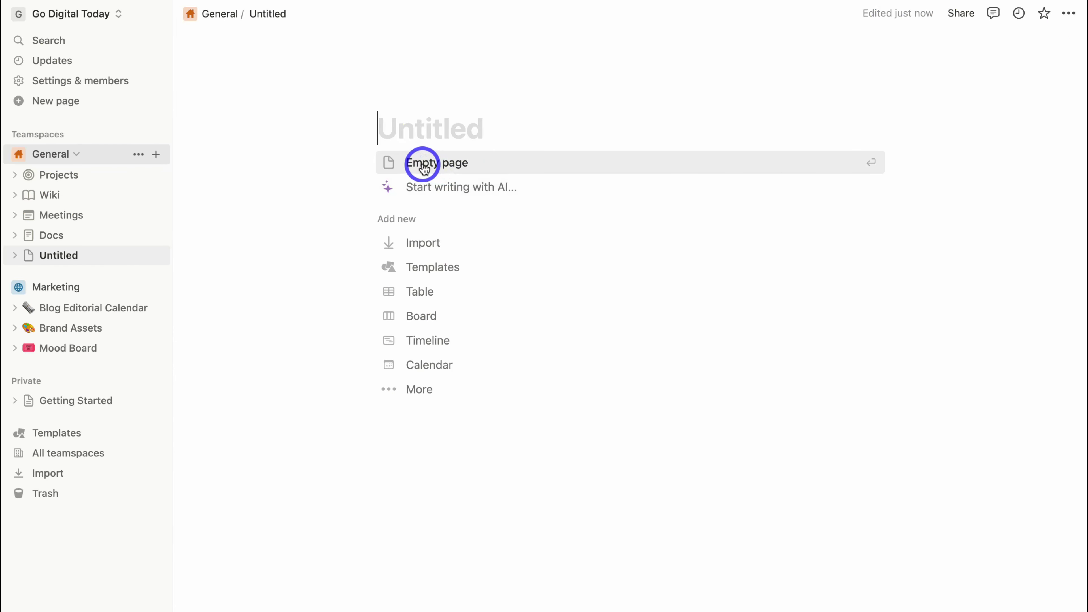
Insert an empty simple table on the Untitled page from the / block menu.
click(424, 163)
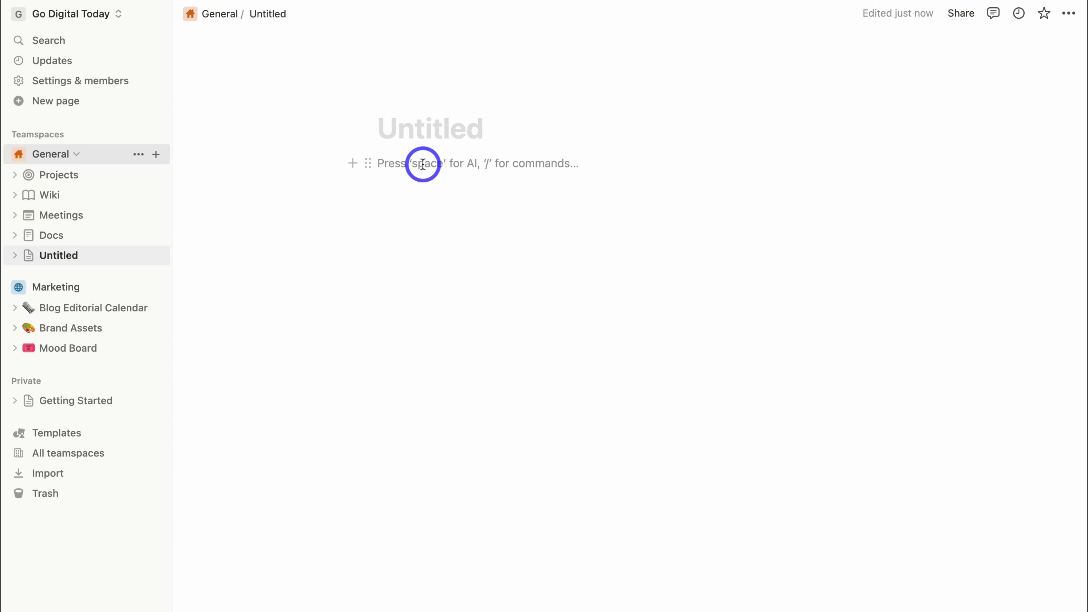
text(/)
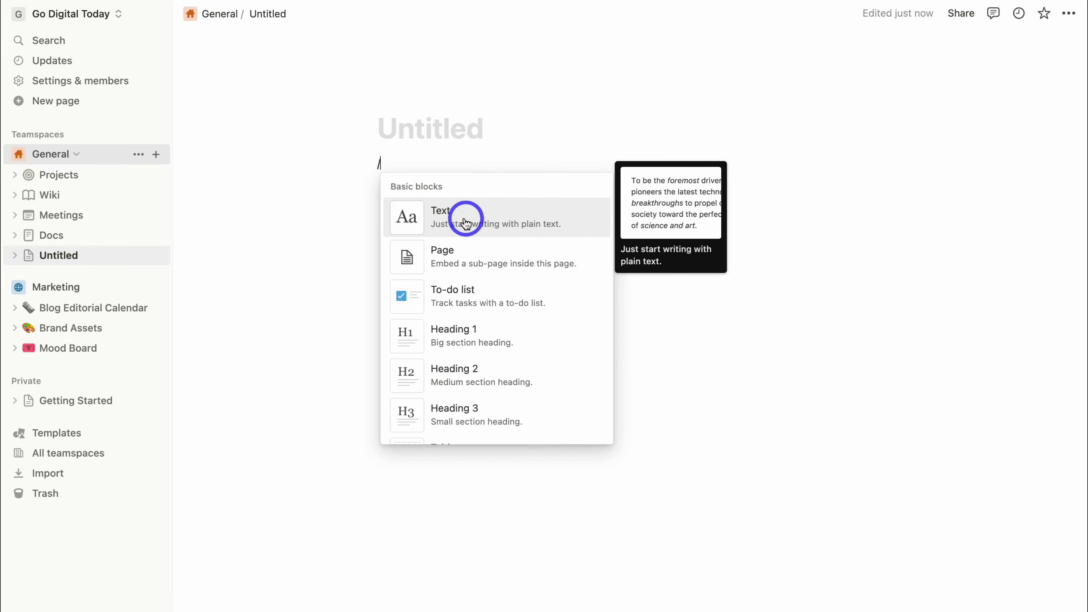
scroll(490, 257, down, 8)
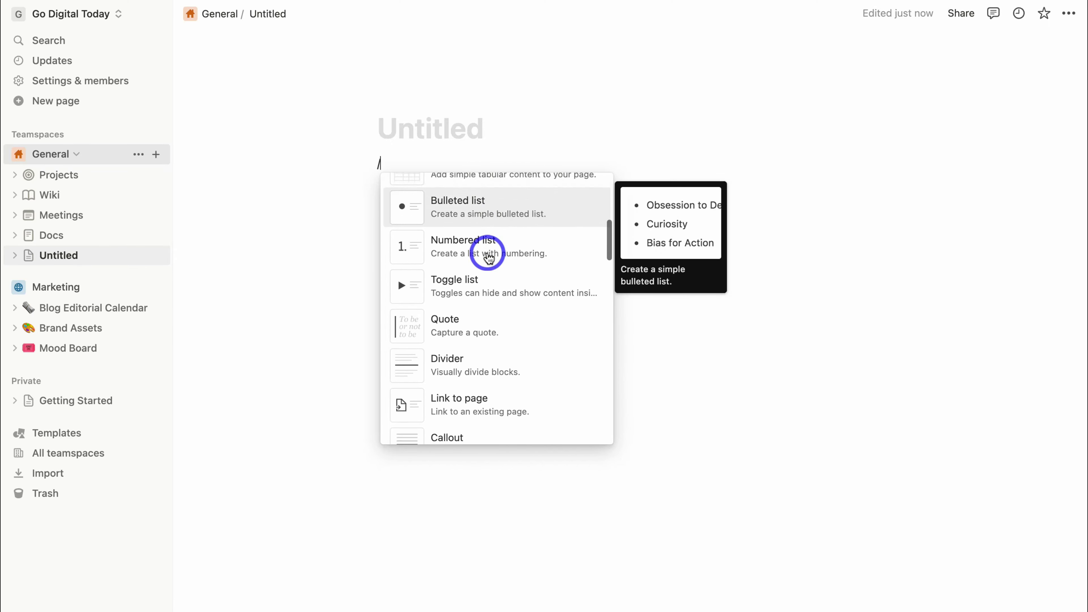
scroll(488, 257, down, 5)
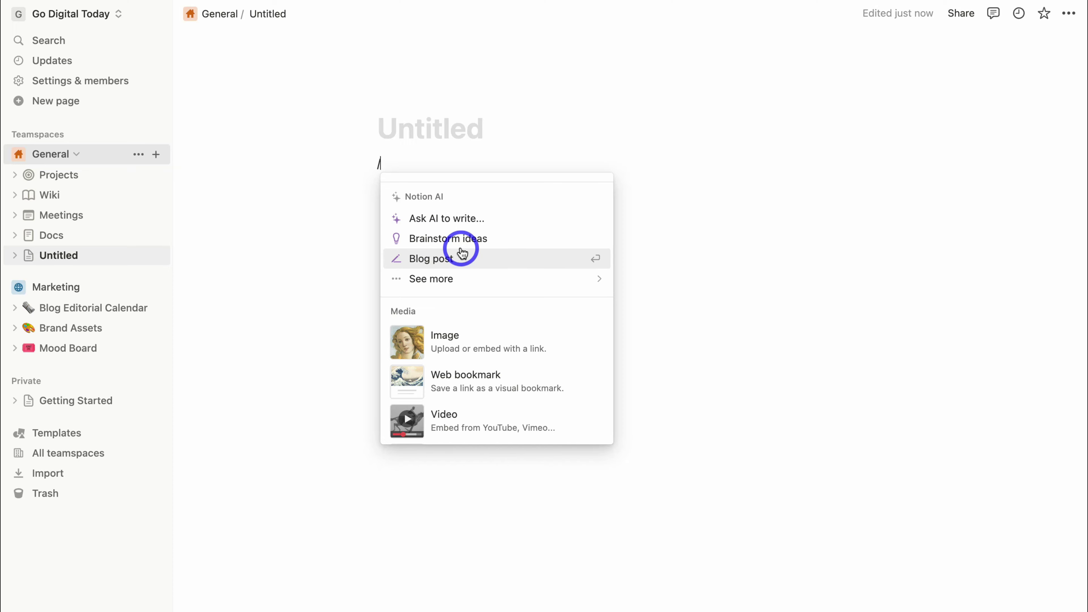
scroll(462, 253, down, 7)
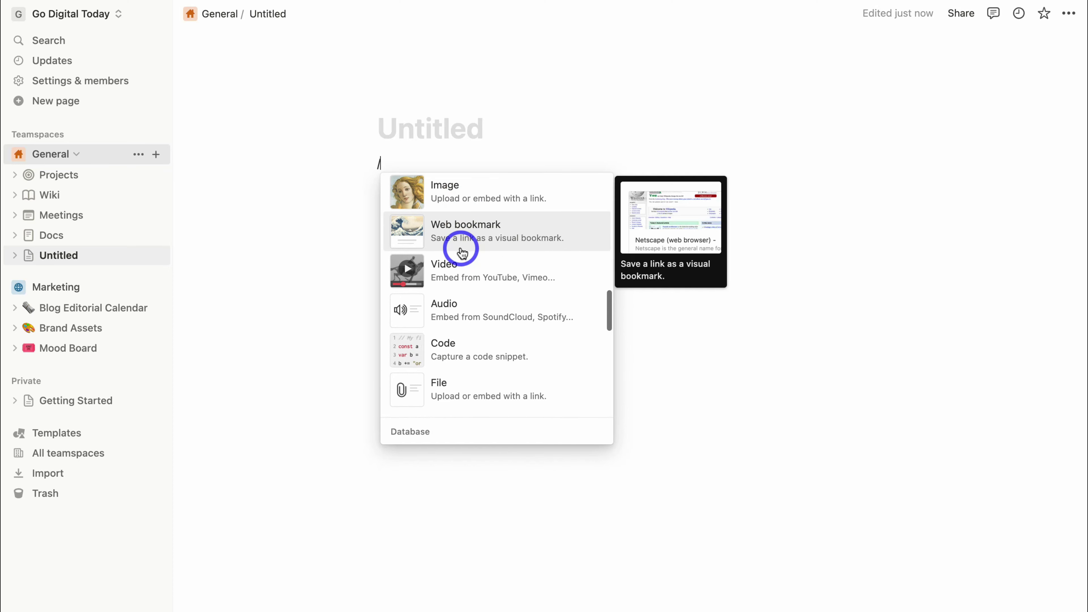
scroll(462, 253, down, 5)
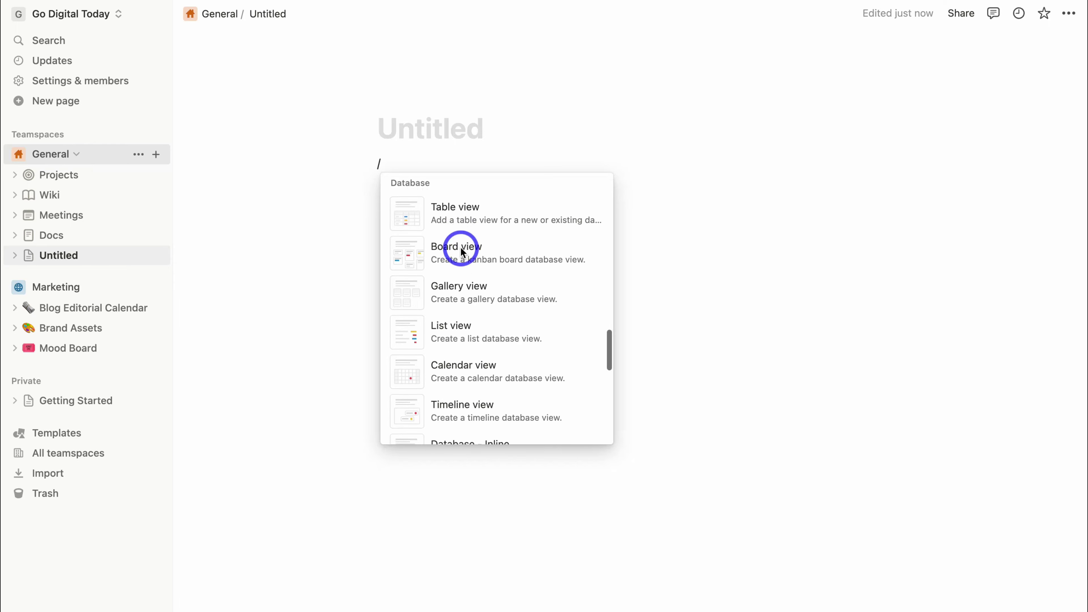
scroll(462, 253, down, 8)
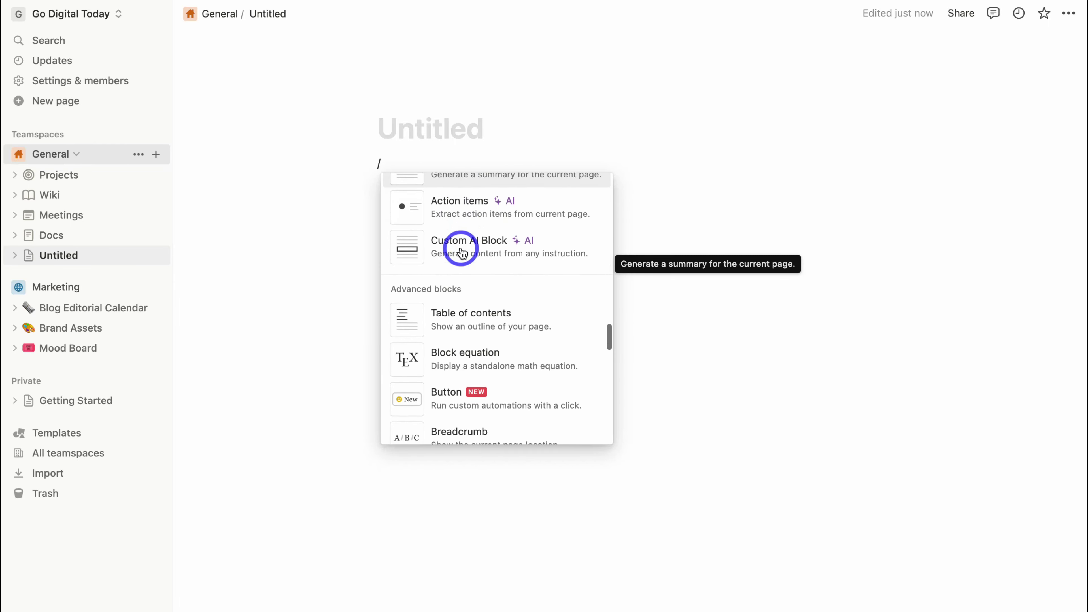
scroll(462, 253, down, 8)
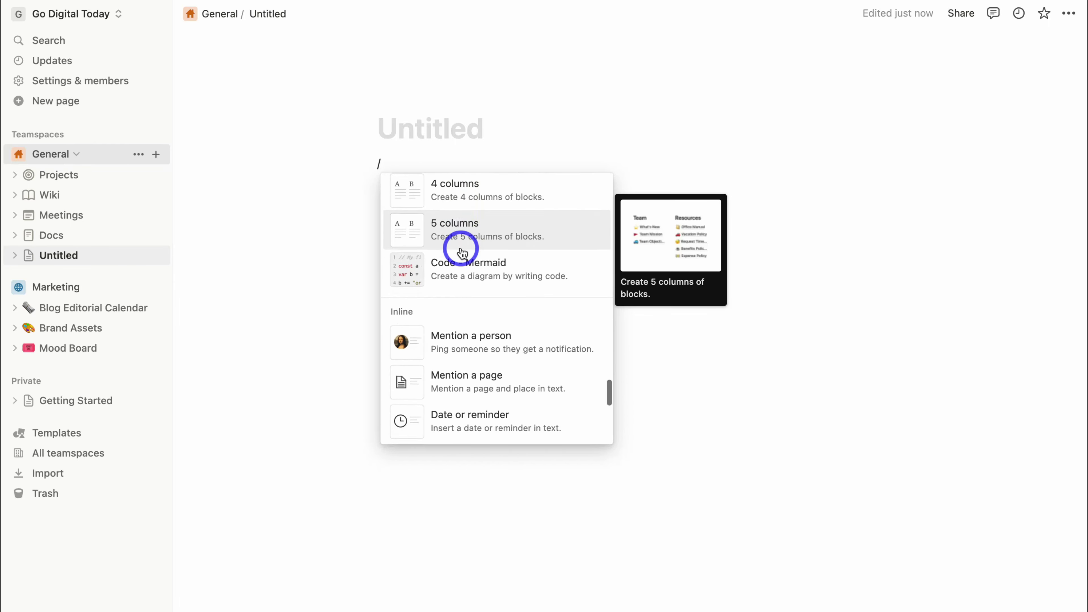
scroll(462, 253, down, 5)
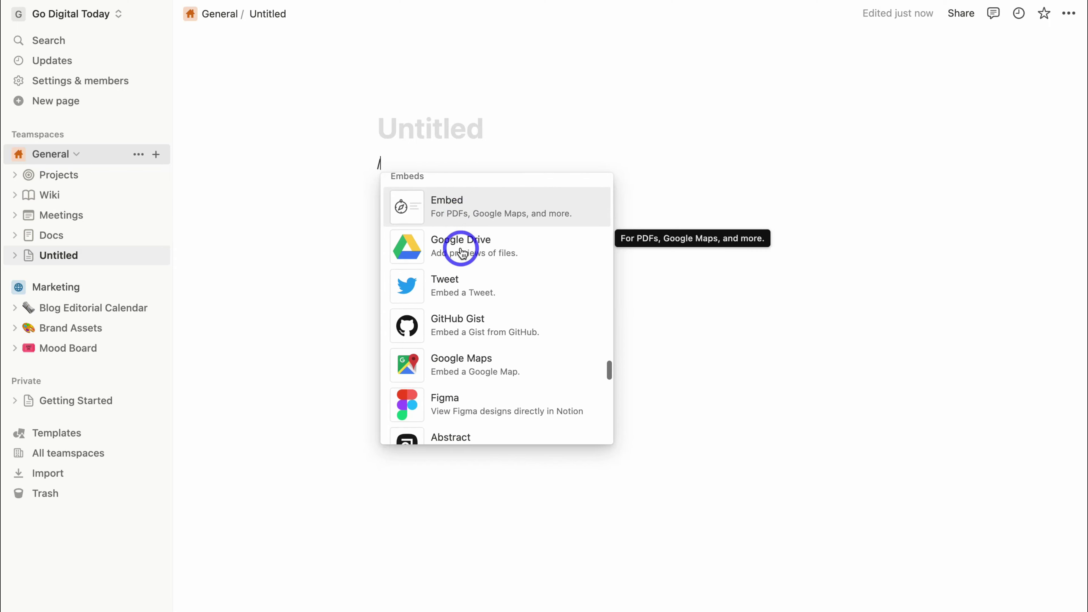
scroll(462, 253, up, 15)
scroll(461, 252, up, 5)
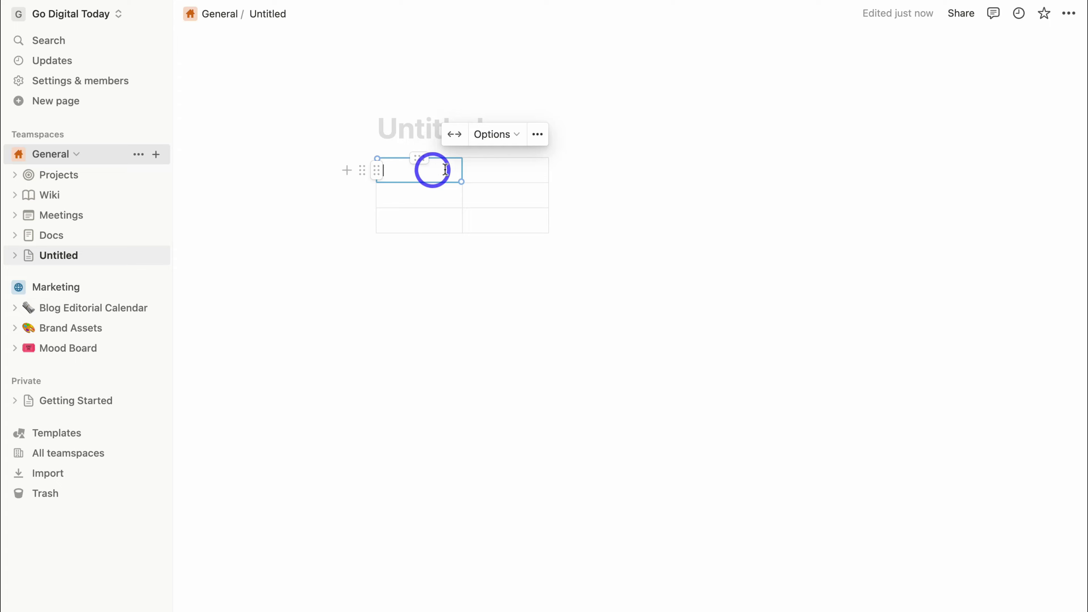
Bring up the General teamspace settings showing its members.
click(539, 134)
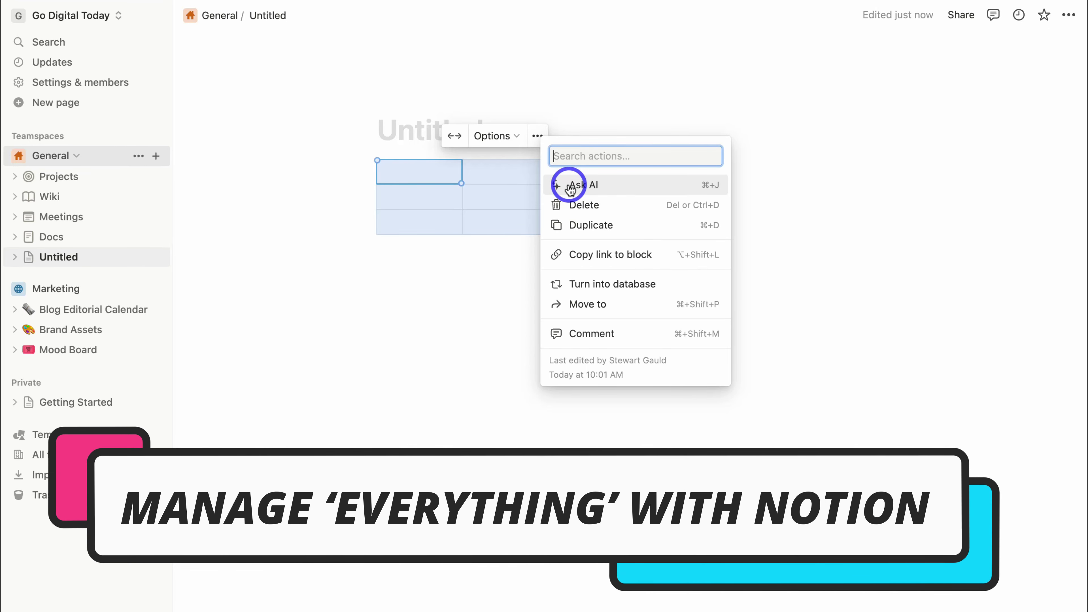
click(75, 158)
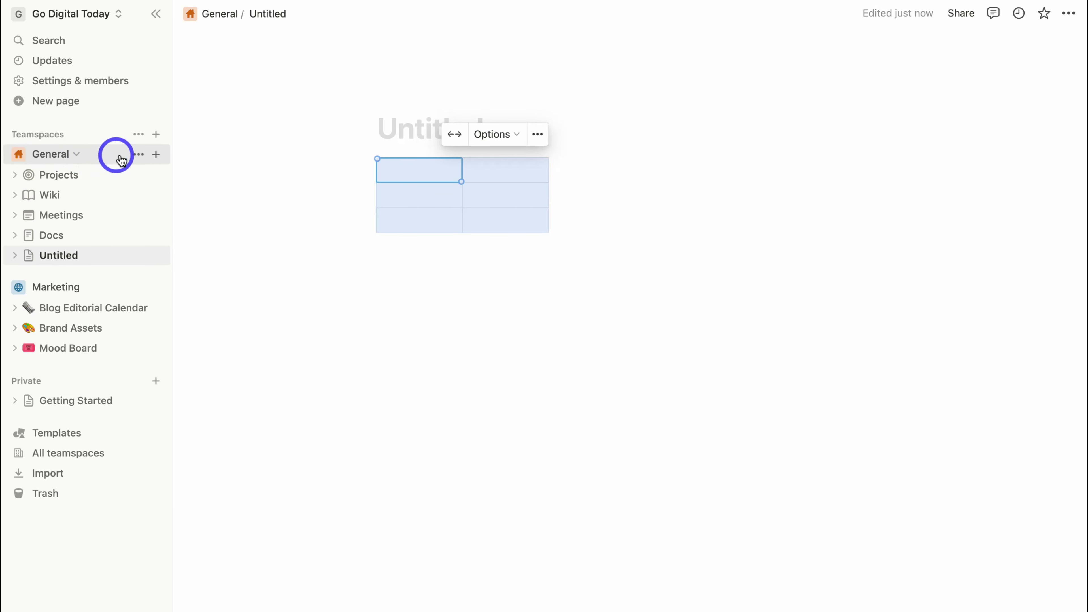
click(137, 154)
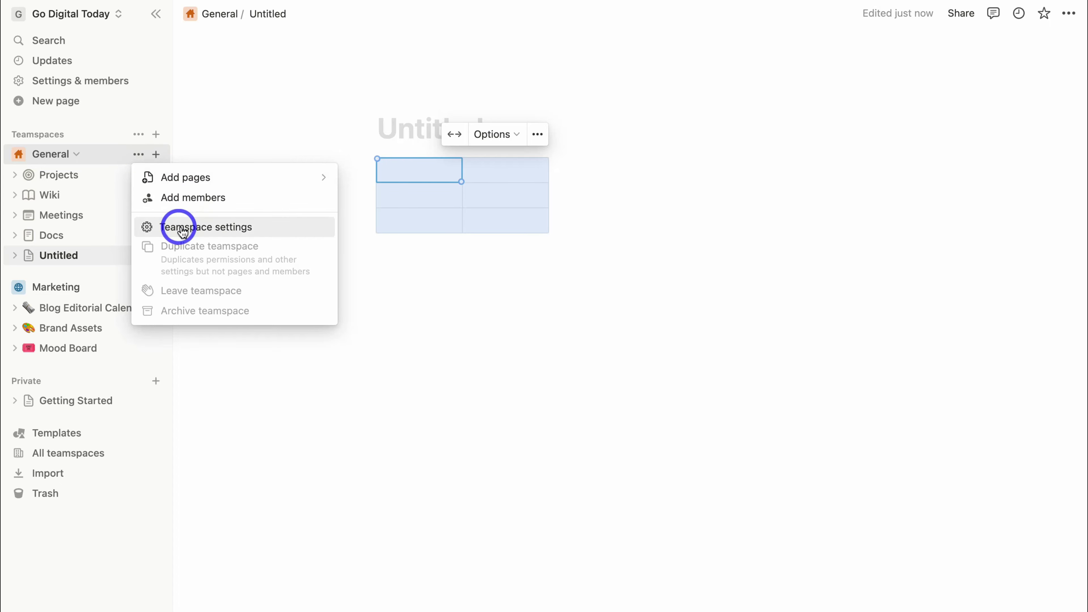
click(257, 226)
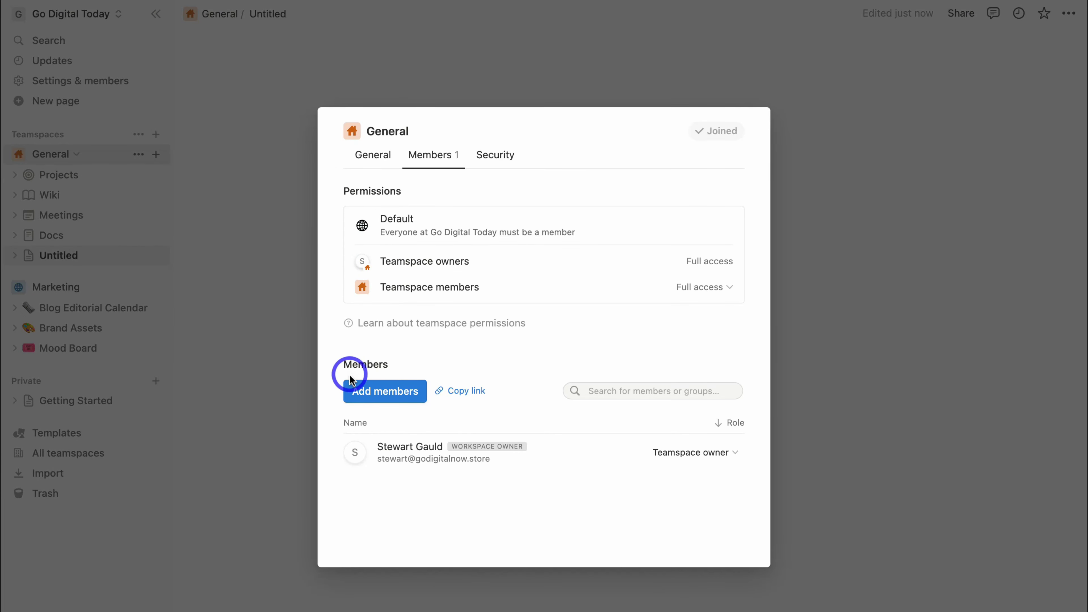
Invite a colleague by e-mail to General with the Teamspace member role.
click(372, 392)
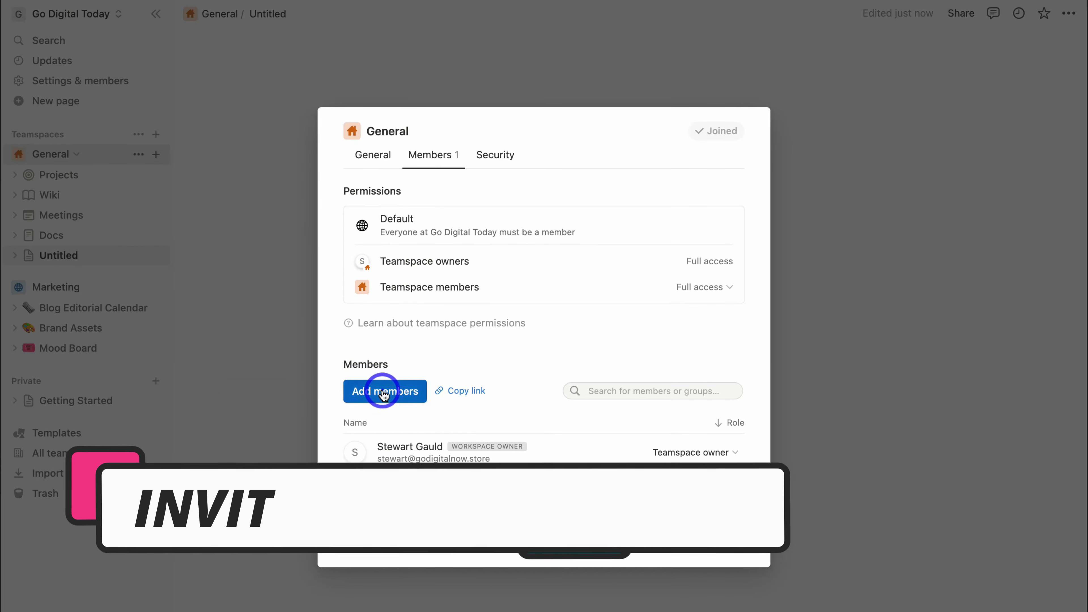
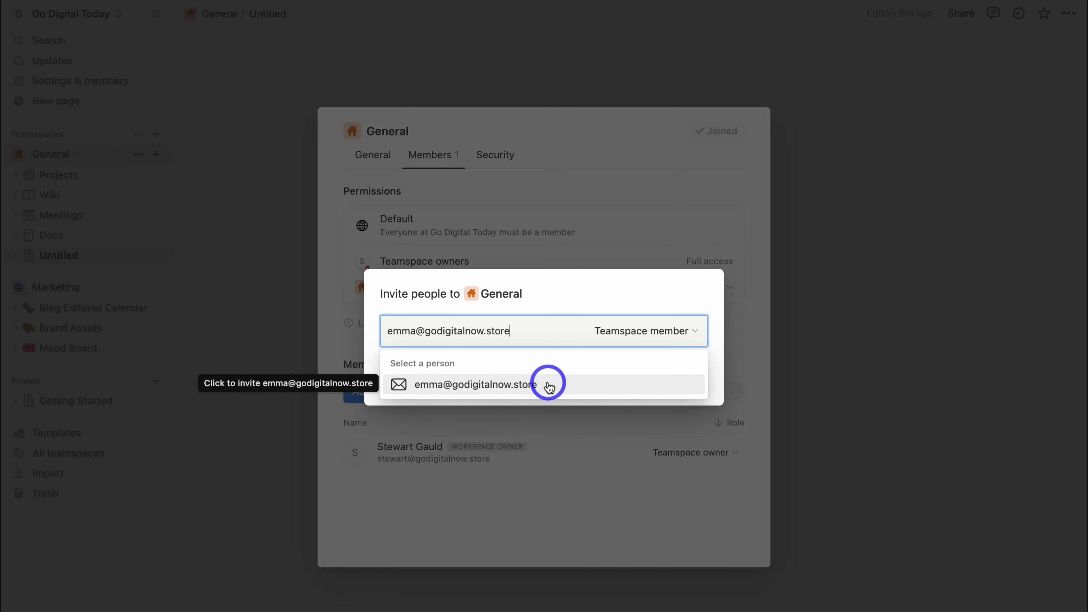
click(694, 332)
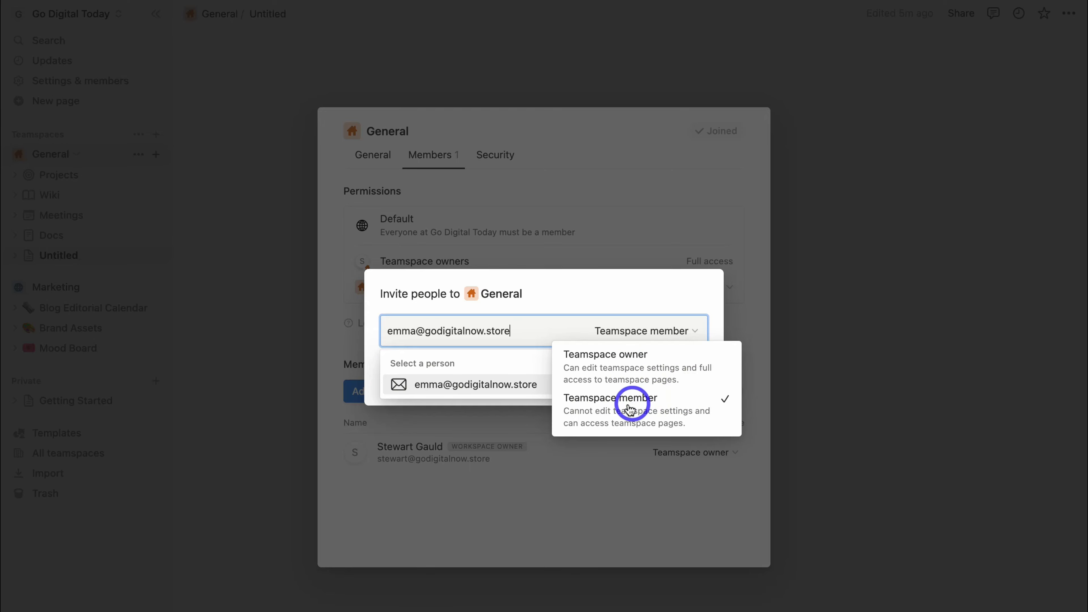
click(658, 415)
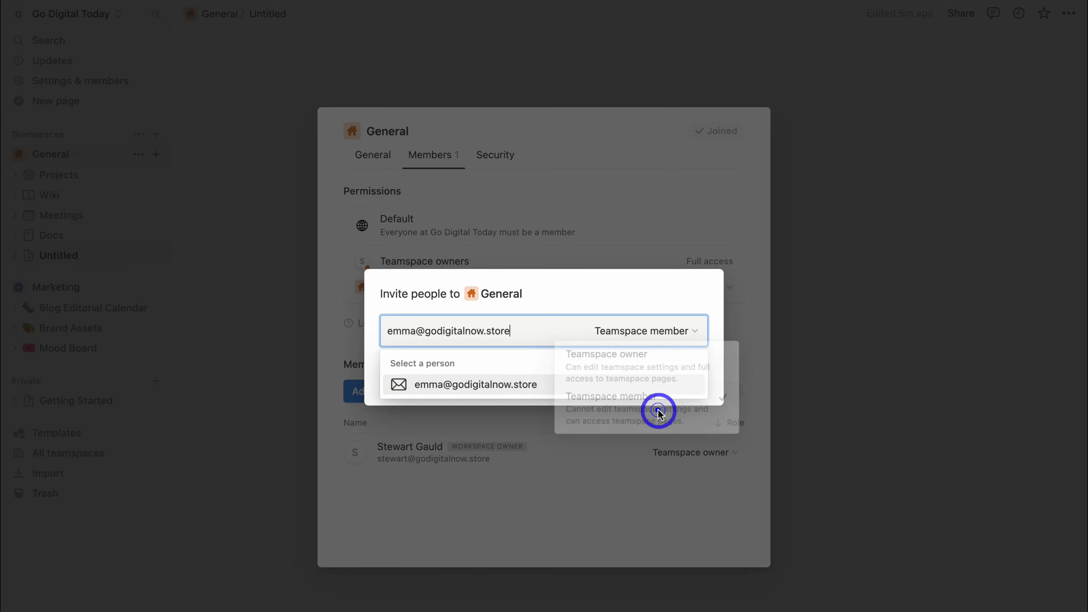
click(547, 386)
click(676, 397)
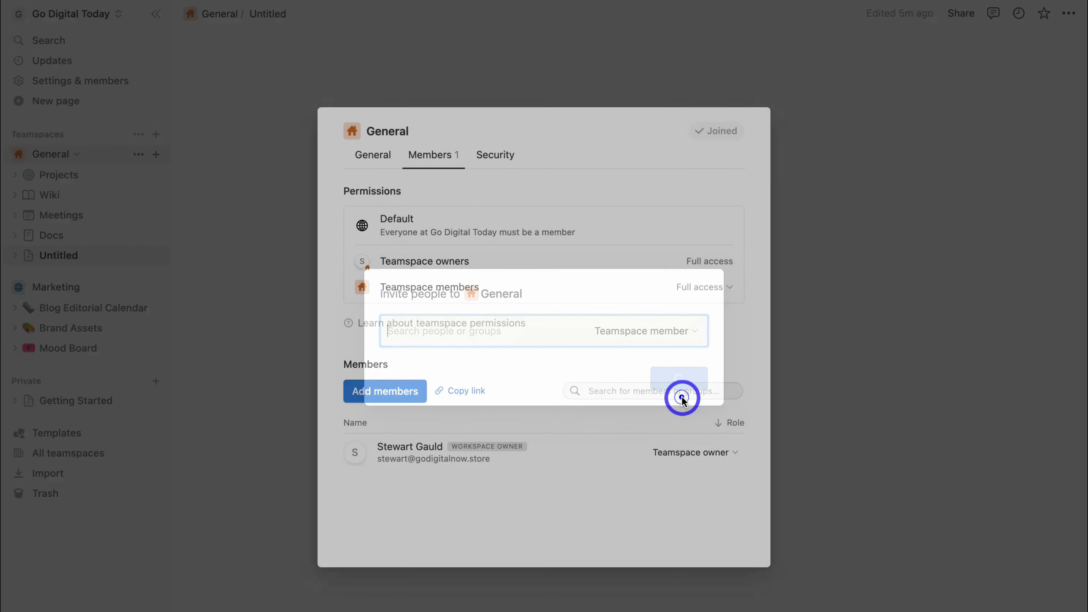
click(372, 155)
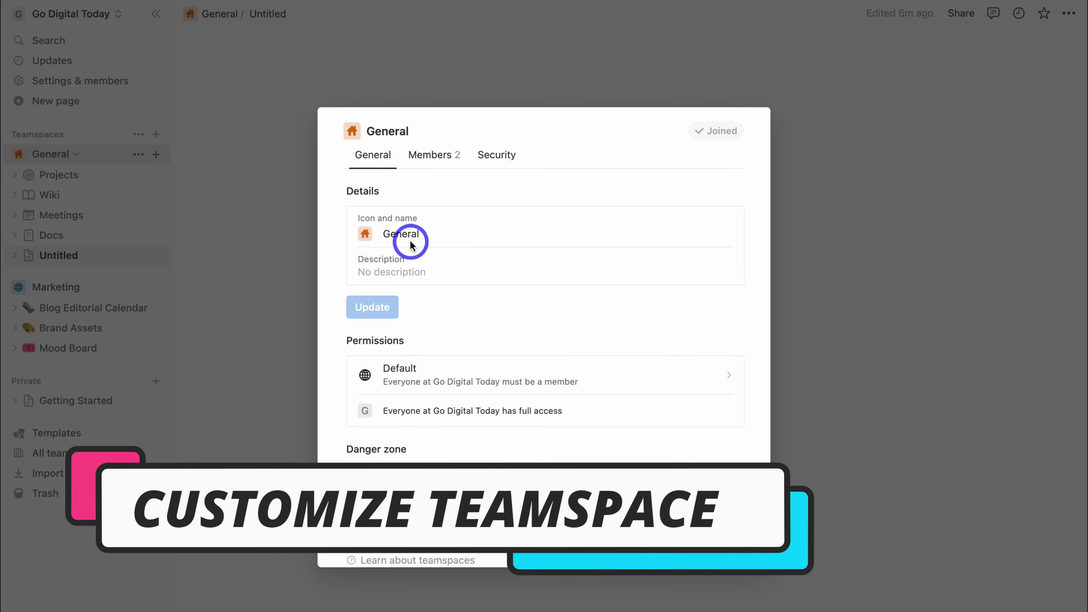
Replace the General teamspace's orange house icon with the blue atom variant, then dismiss the settings.
click(419, 236)
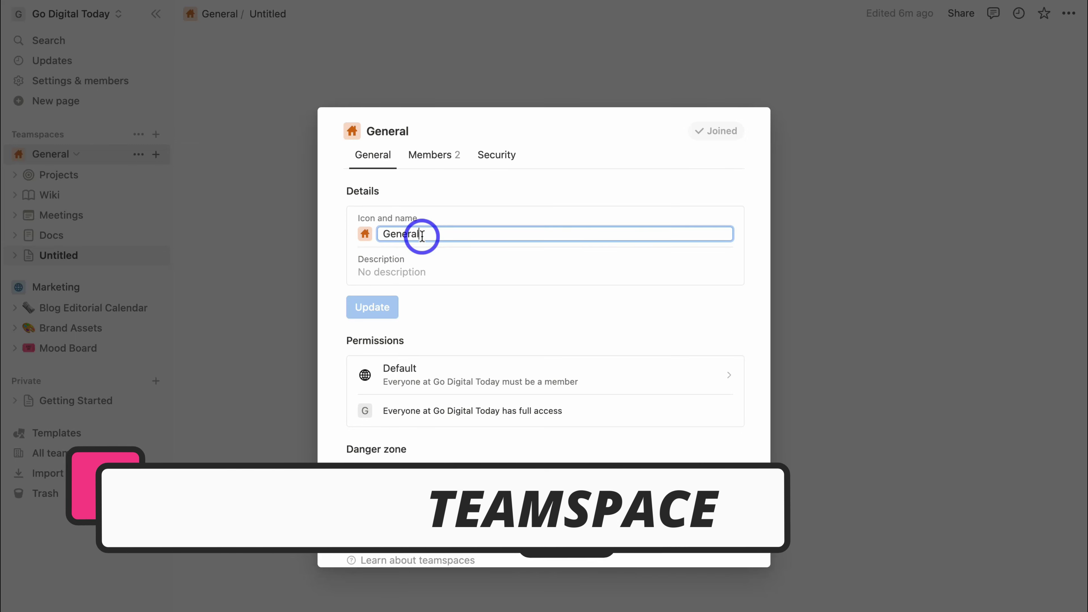
click(363, 233)
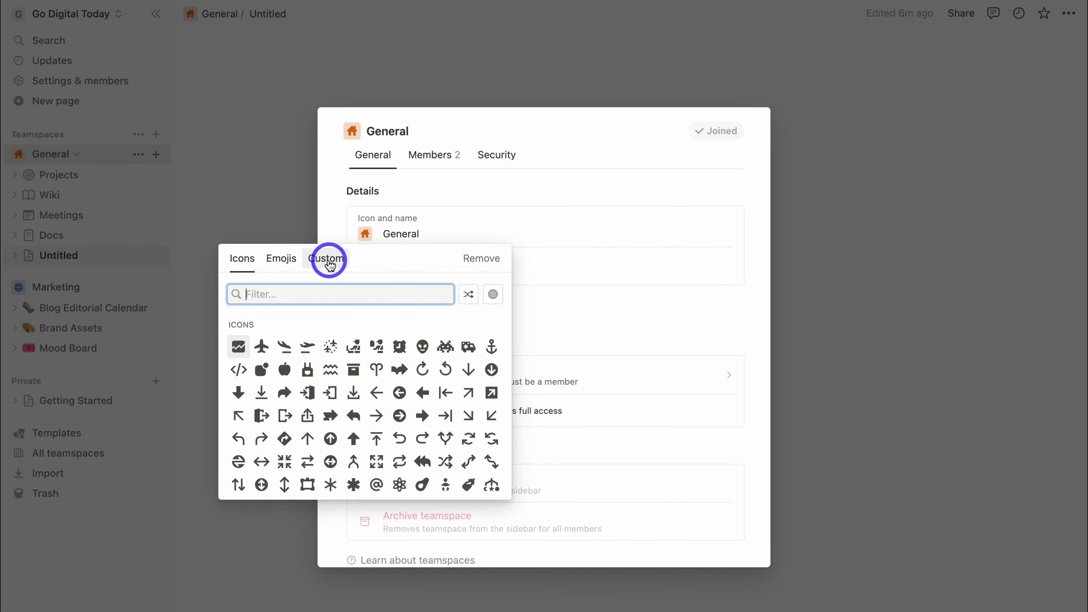
click(398, 484)
click(376, 534)
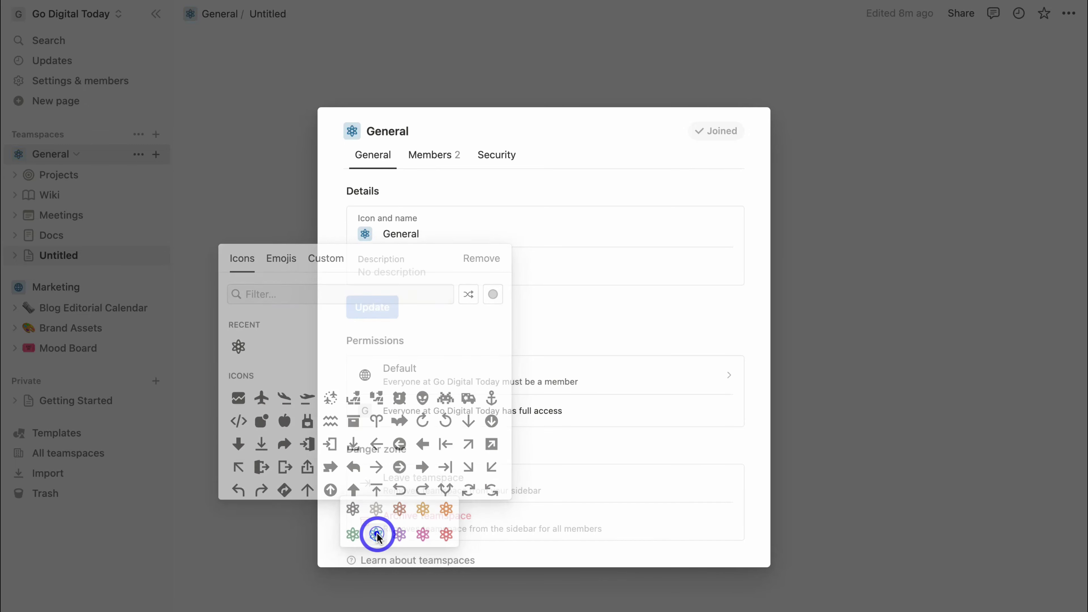
click(271, 421)
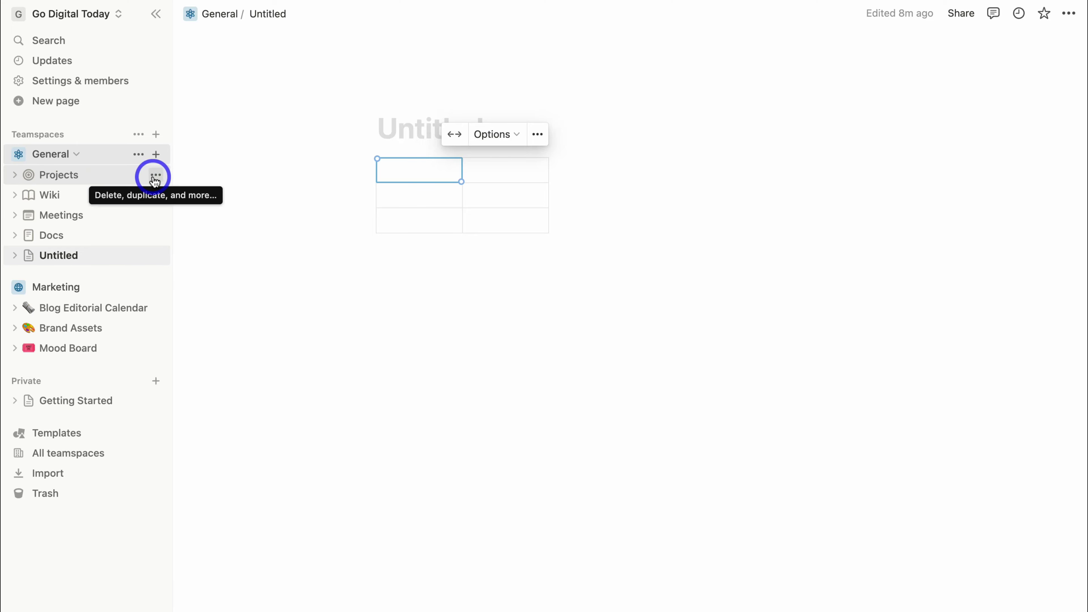
Delete the Projects page from the General teamspace using its ••• menu.
click(155, 176)
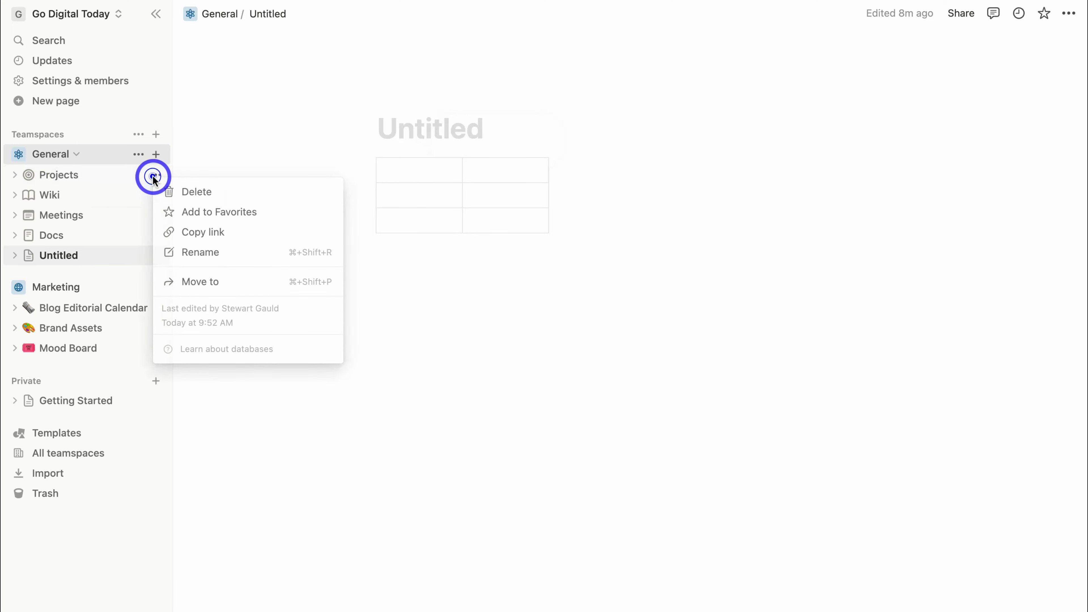
click(189, 192)
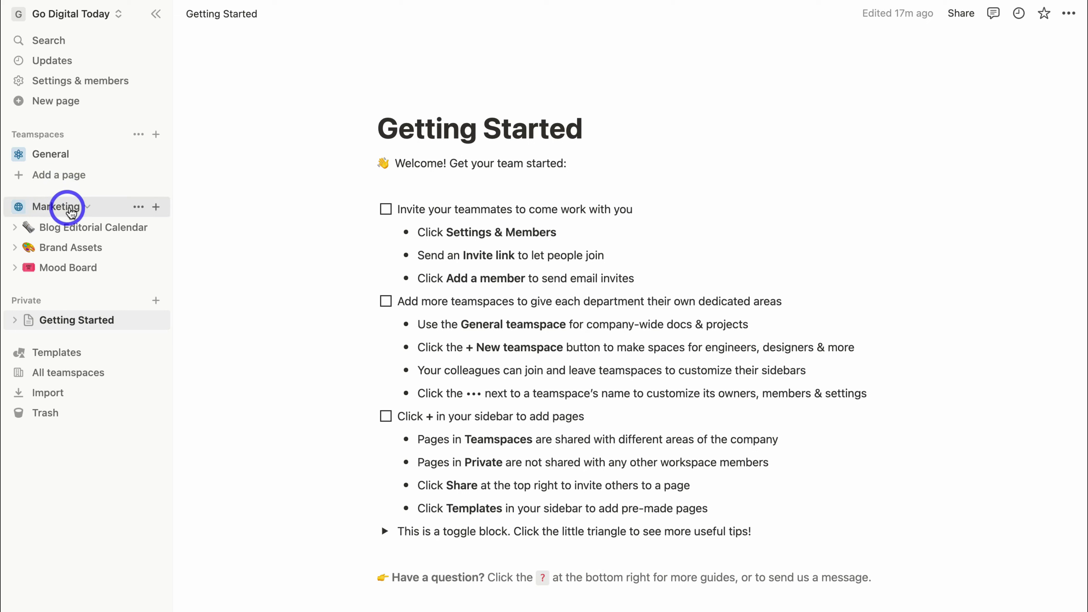
Archive the Marketing teamspace, confirming by entering the name 'Marketing'.
click(87, 207)
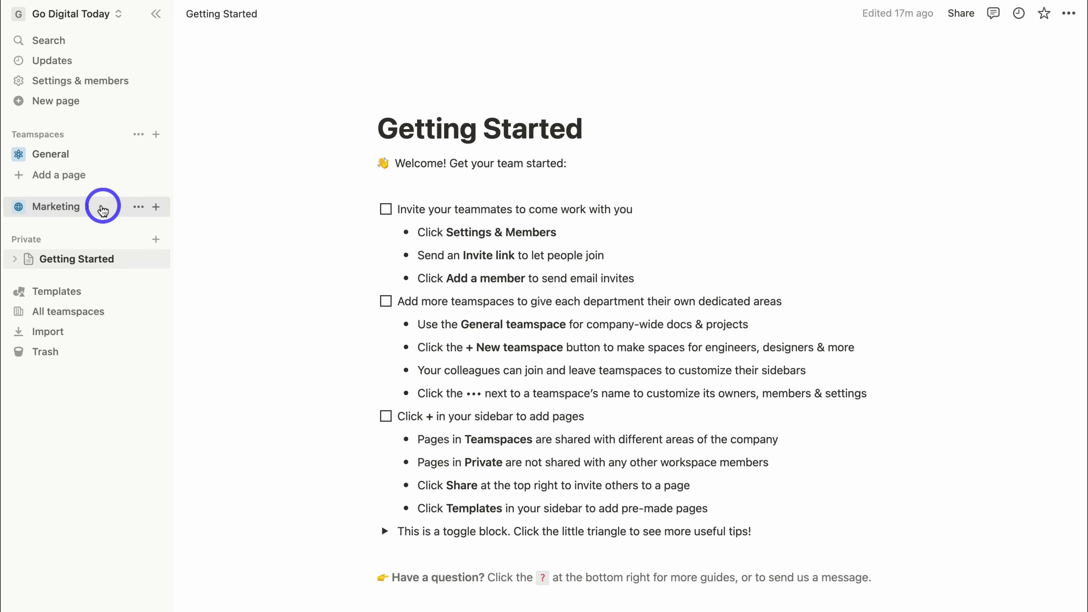
click(138, 206)
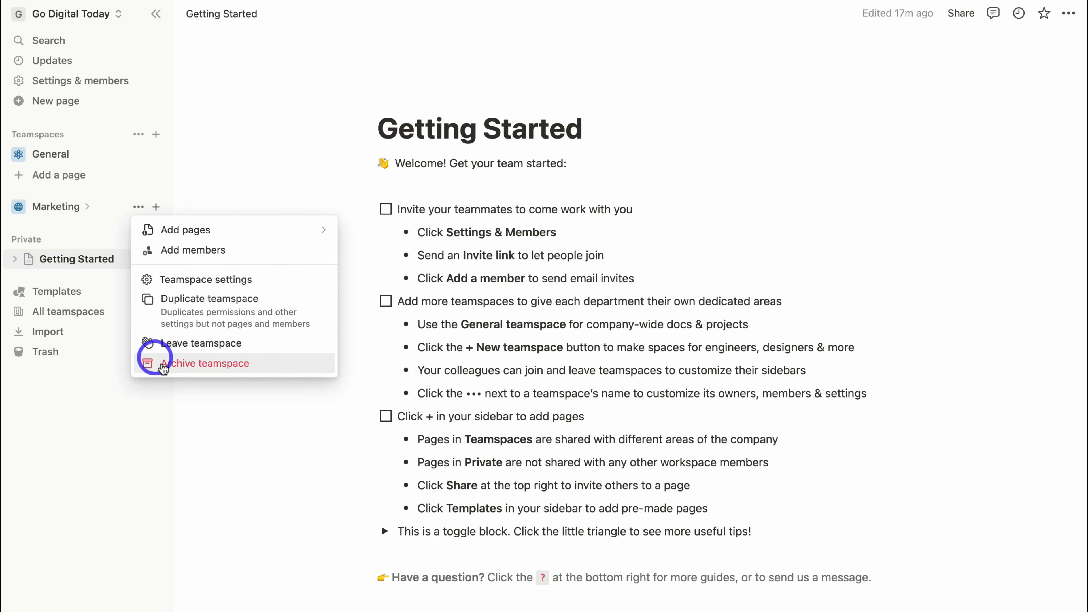
click(211, 368)
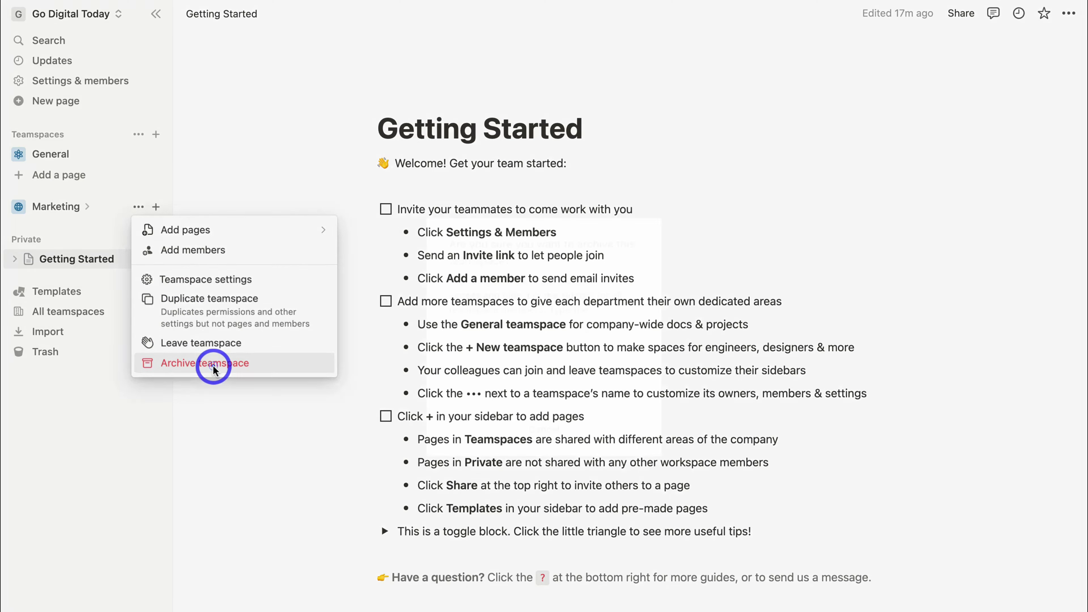
click(464, 355)
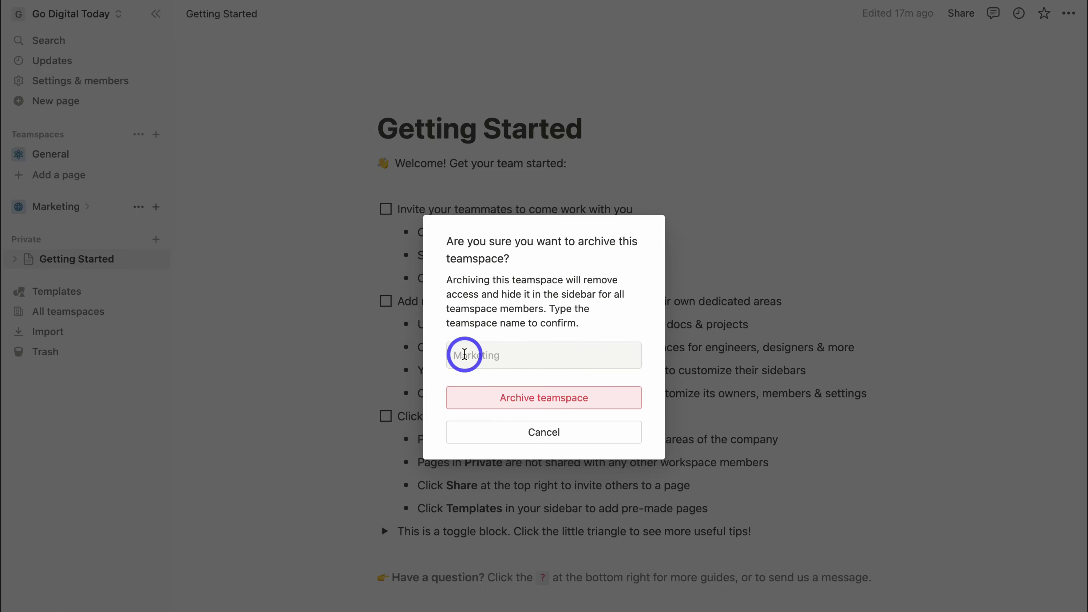
text(Marketing)
click(487, 397)
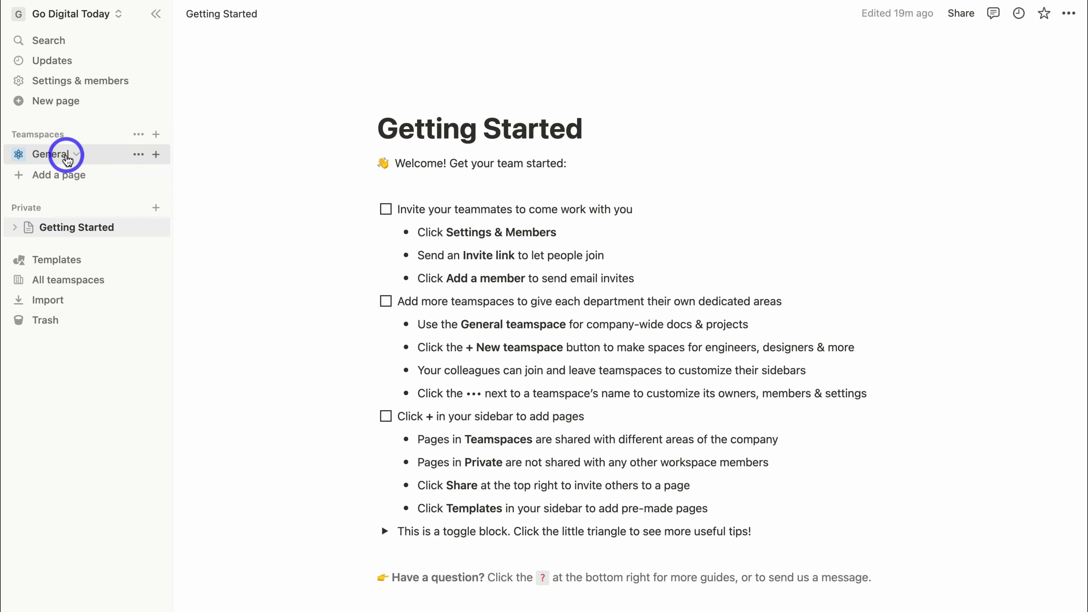
Search the template gallery for 'CRM' and add the Sales CRM template to General.
click(60, 176)
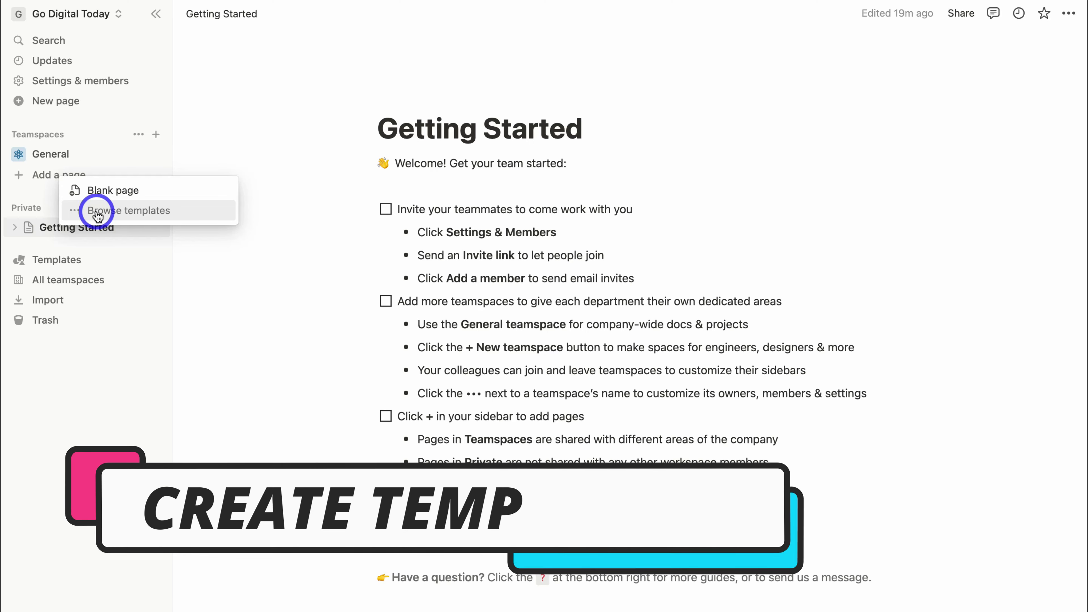
click(158, 214)
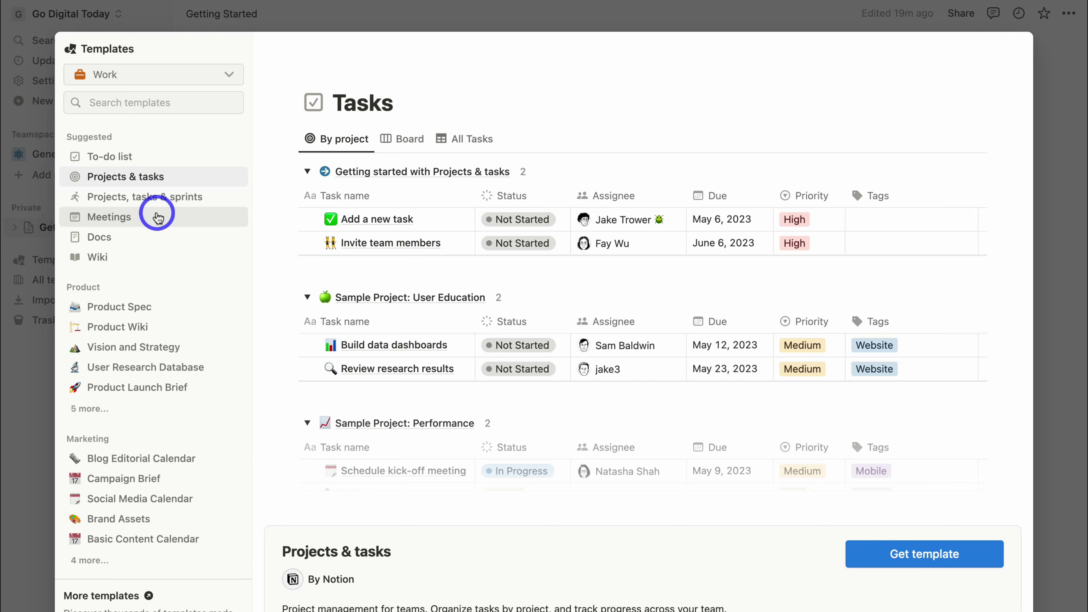
click(139, 103)
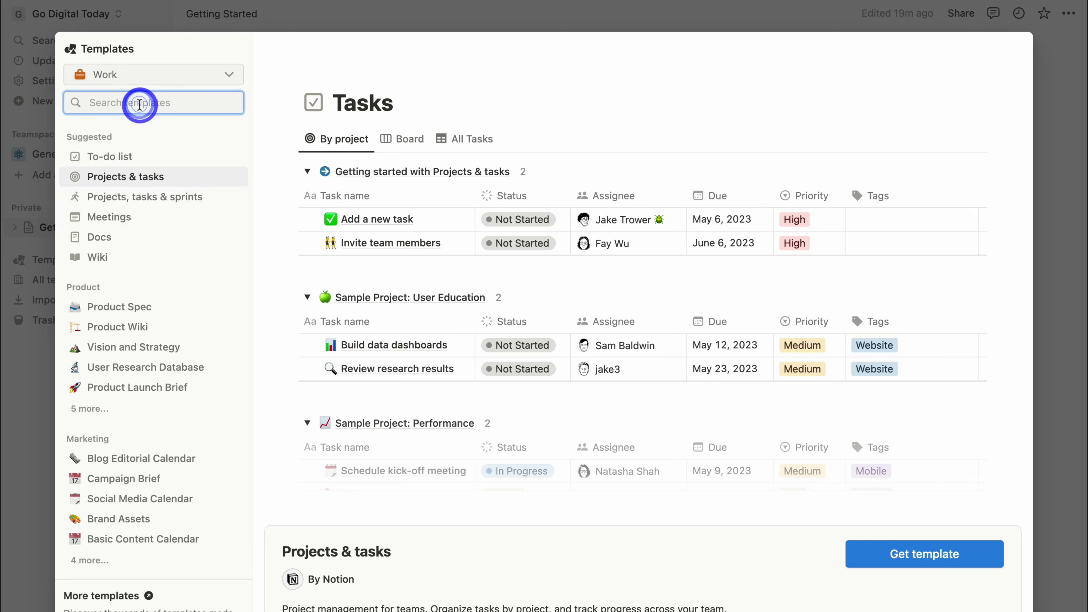
text(CRM)
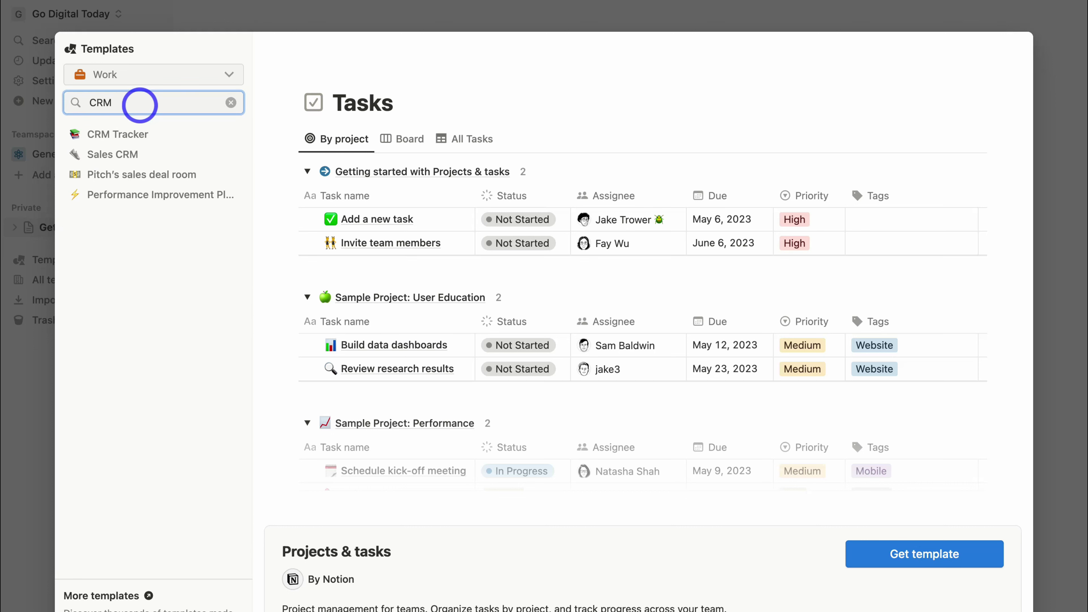
click(165, 158)
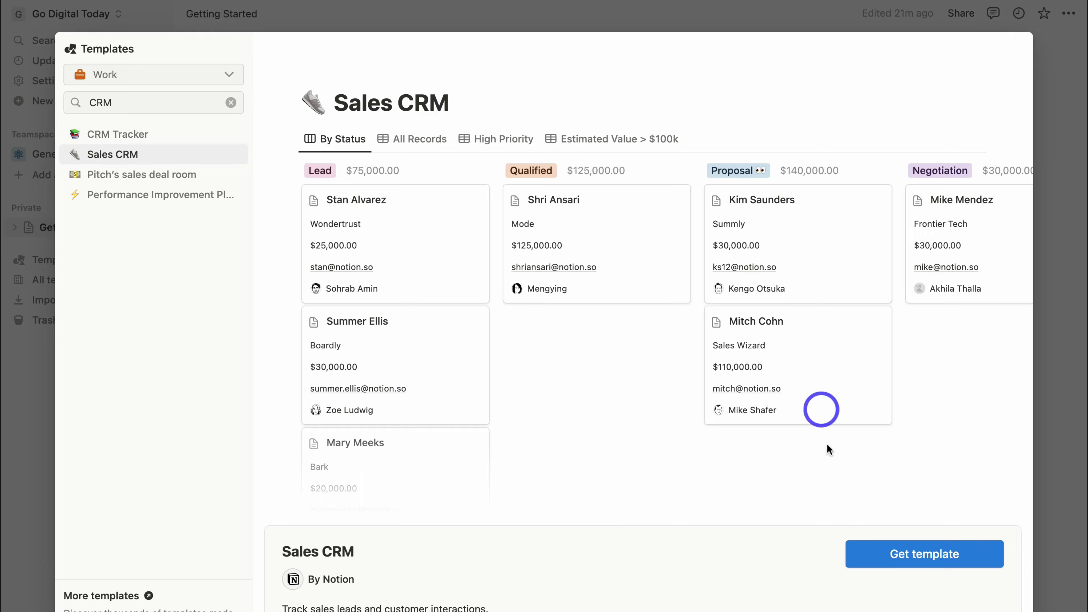
click(929, 562)
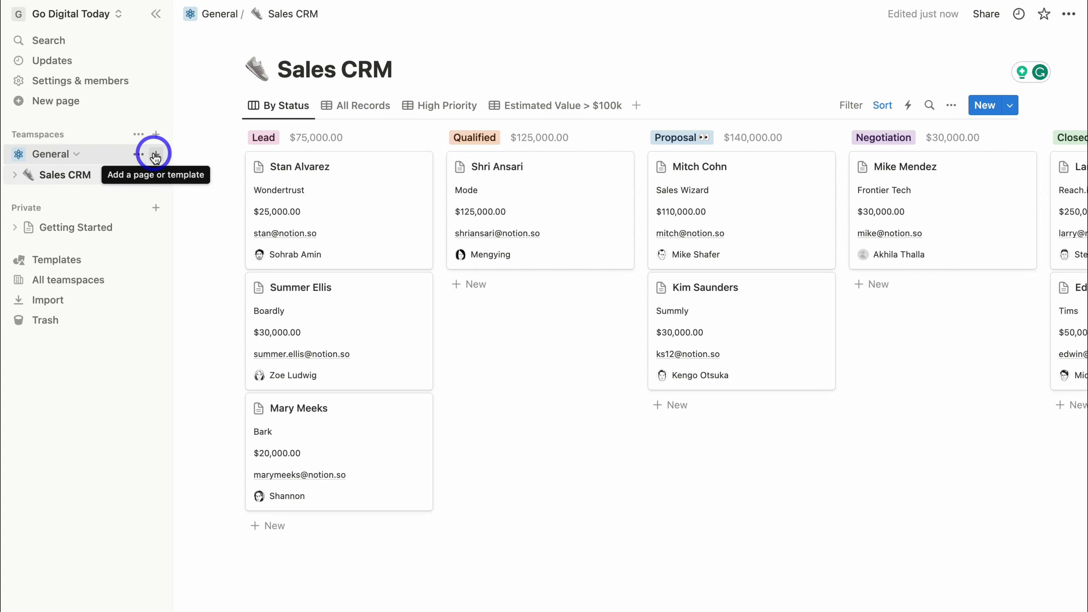
Add the Projects & tasks template to General and open the resulting Projects page.
click(153, 153)
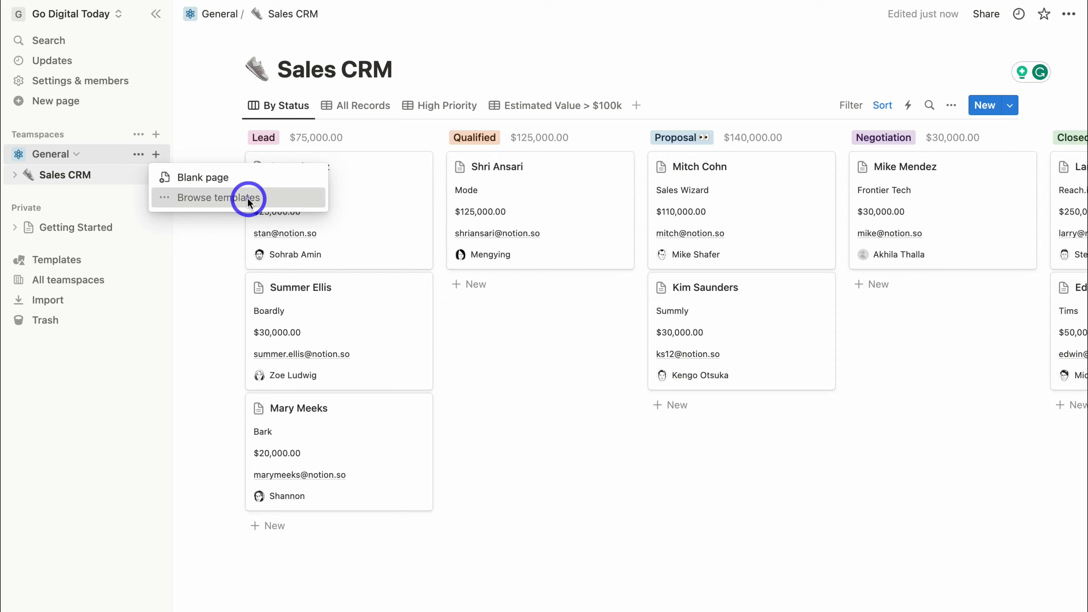
click(242, 199)
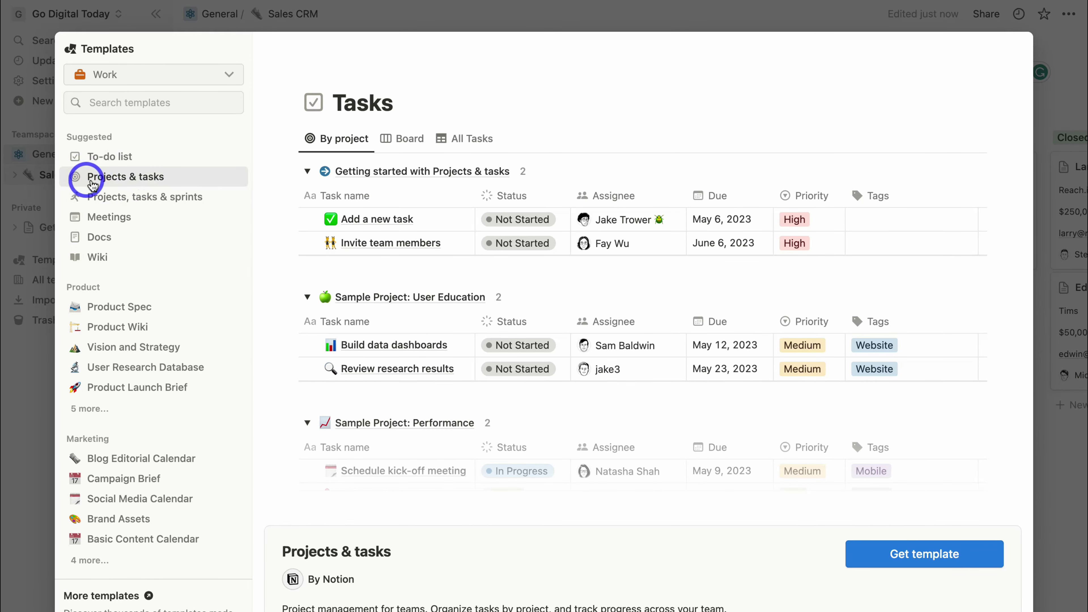
click(187, 184)
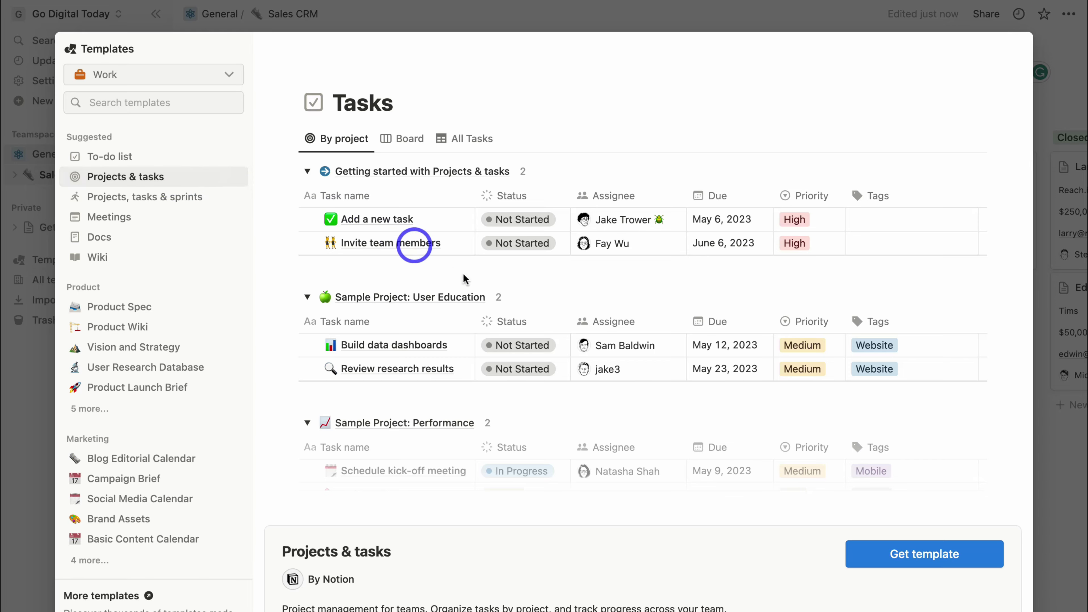
click(915, 554)
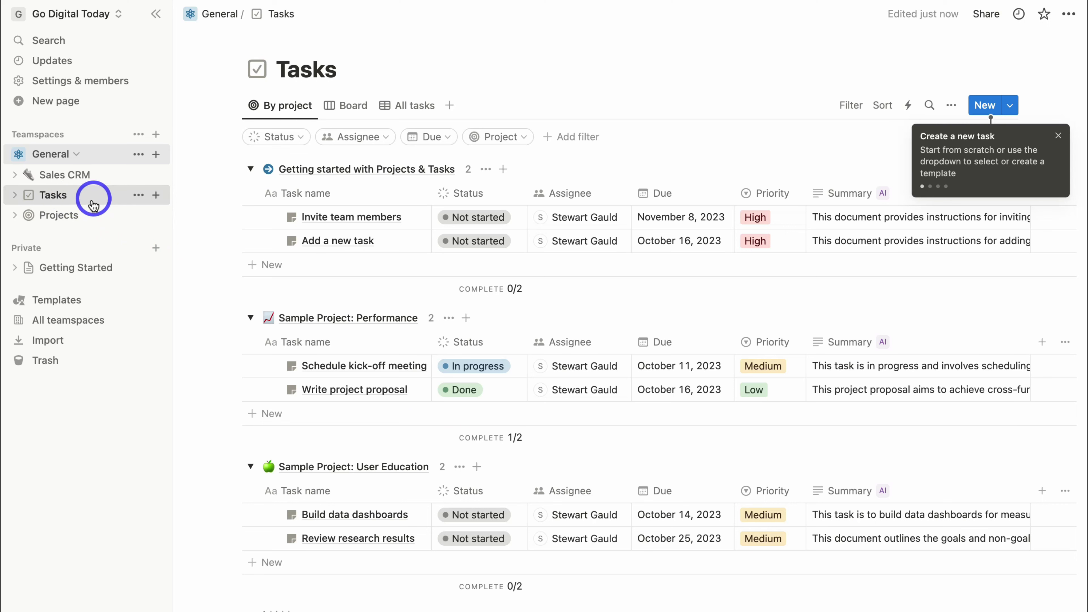
click(85, 218)
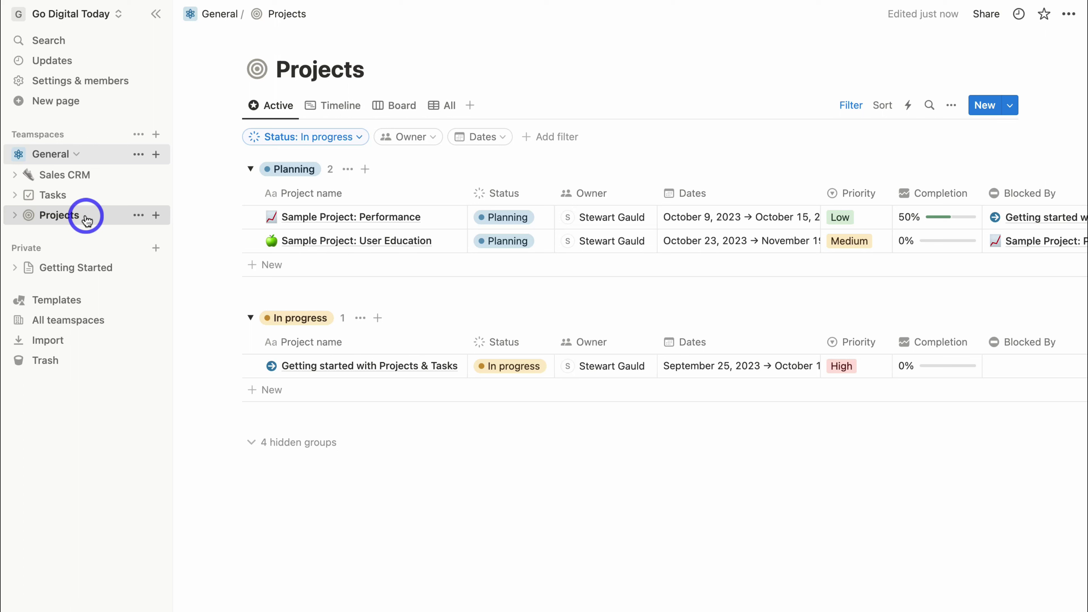
Add the Vision and Strategy template from the gallery's Product section to General.
click(154, 154)
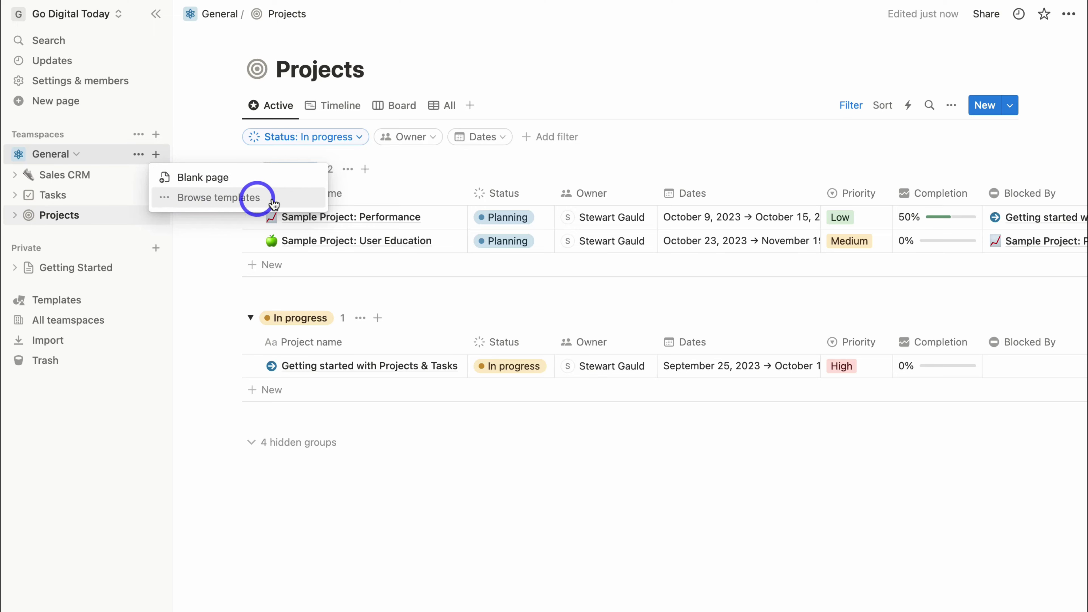
click(214, 197)
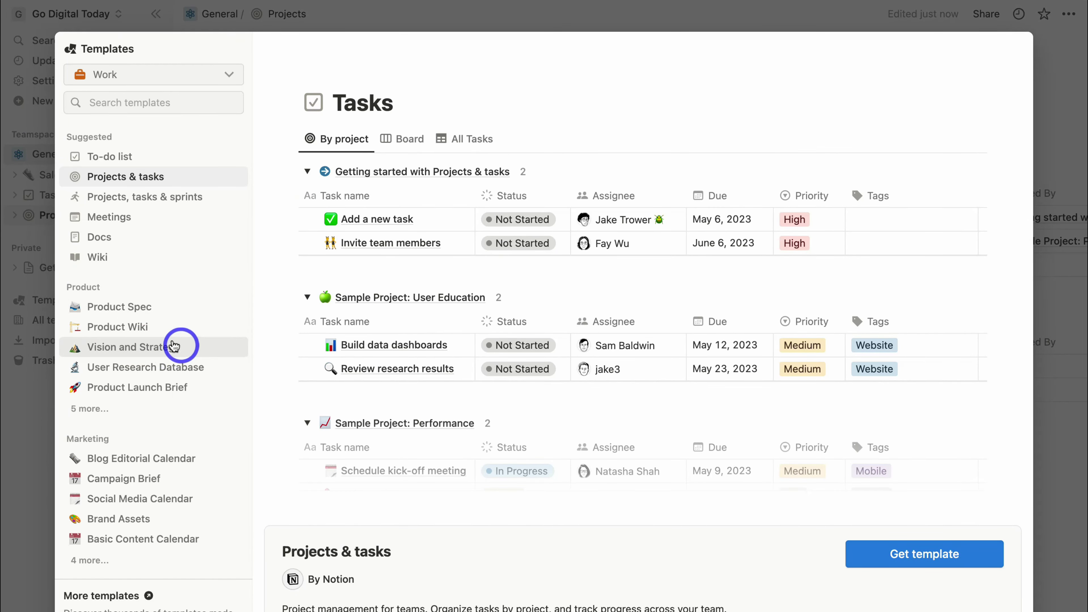
click(204, 352)
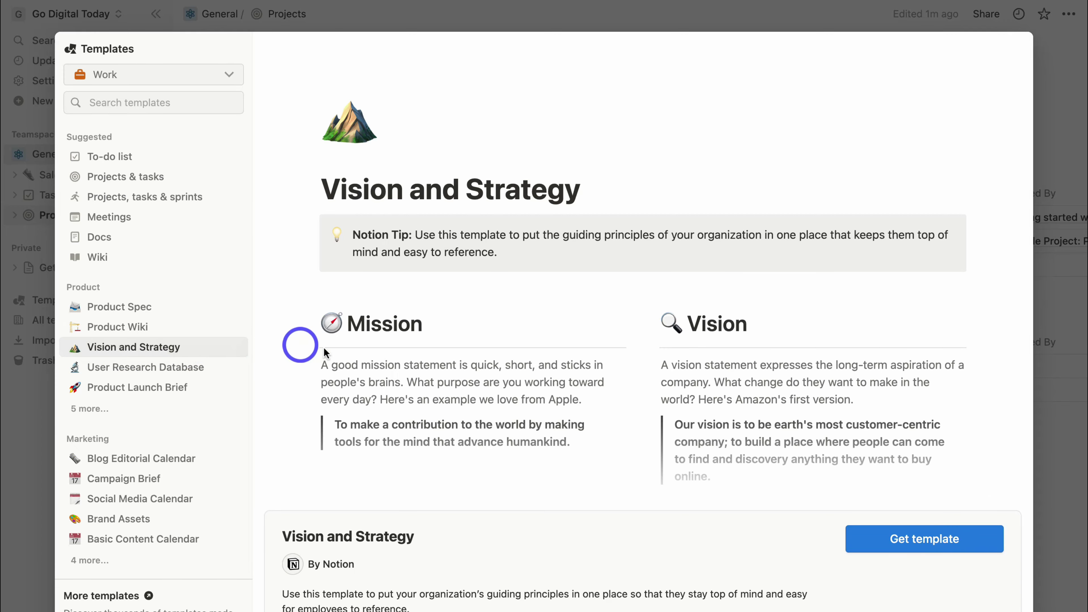
scroll(356, 363, down, 10)
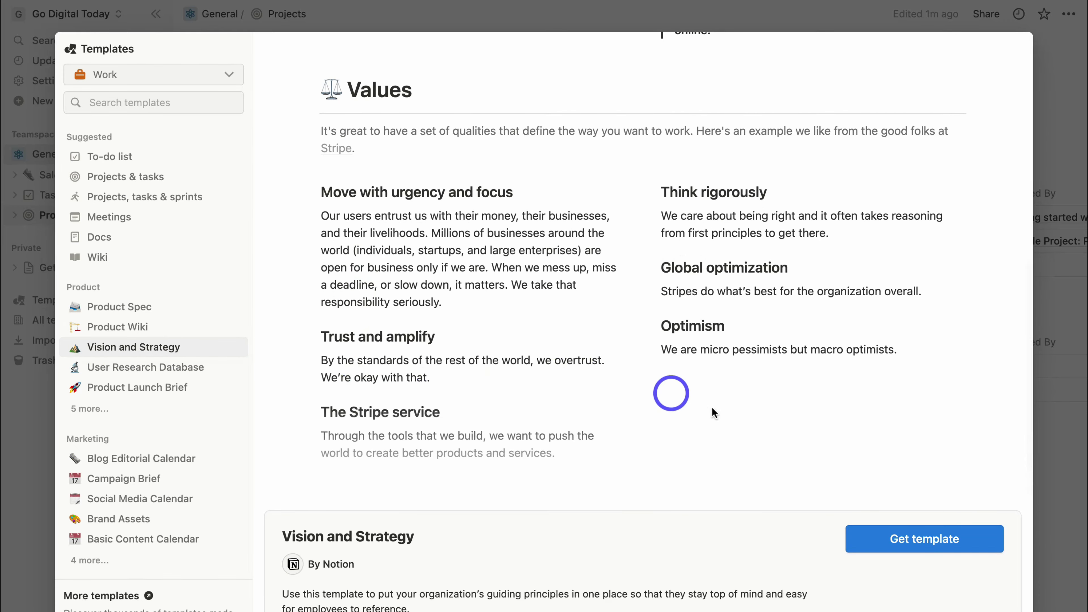
click(870, 542)
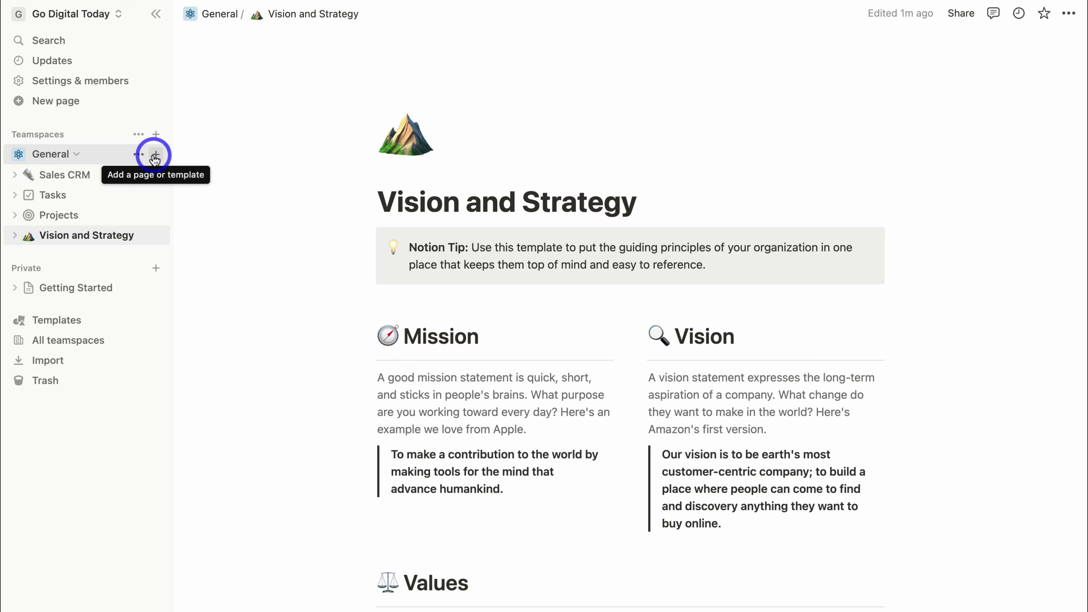
Search templates for 'BRAIN' and add Remote Brainstorming to General, then scroll through the new page.
click(155, 157)
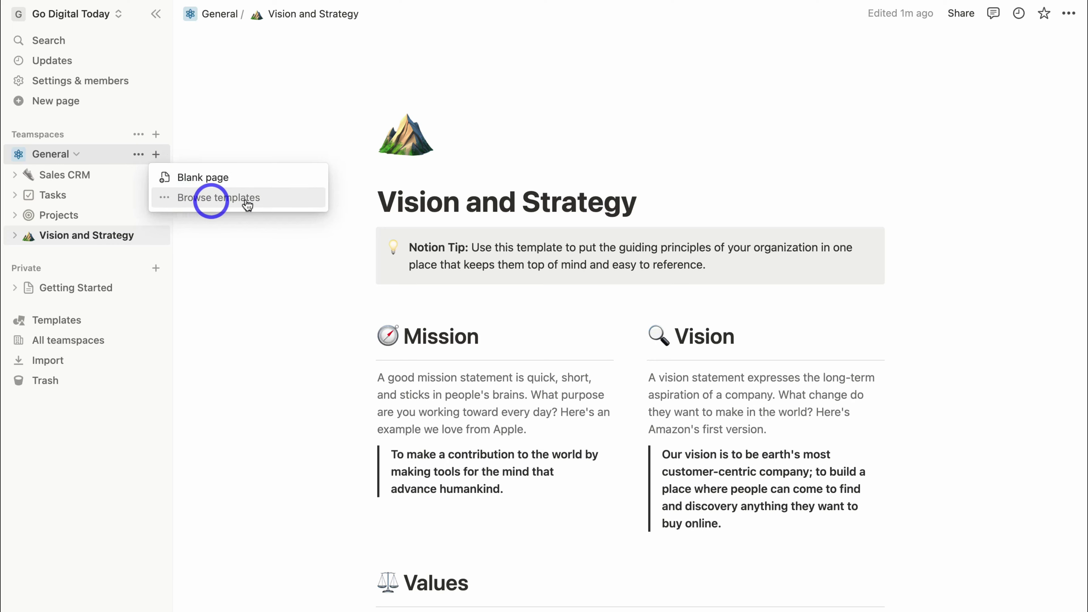
click(275, 201)
click(109, 104)
text(BRAIN)
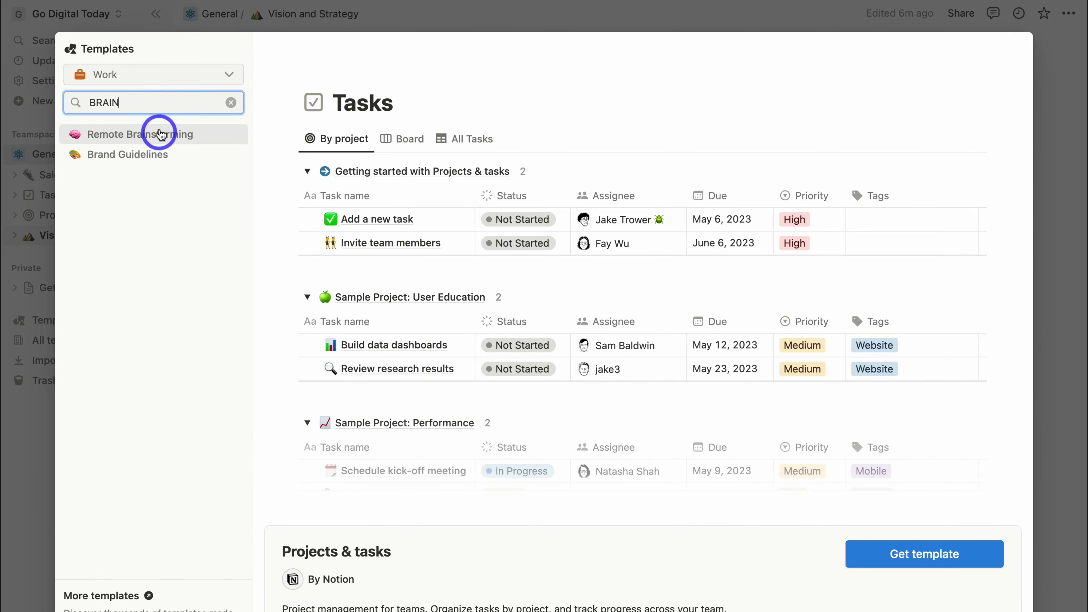
click(214, 140)
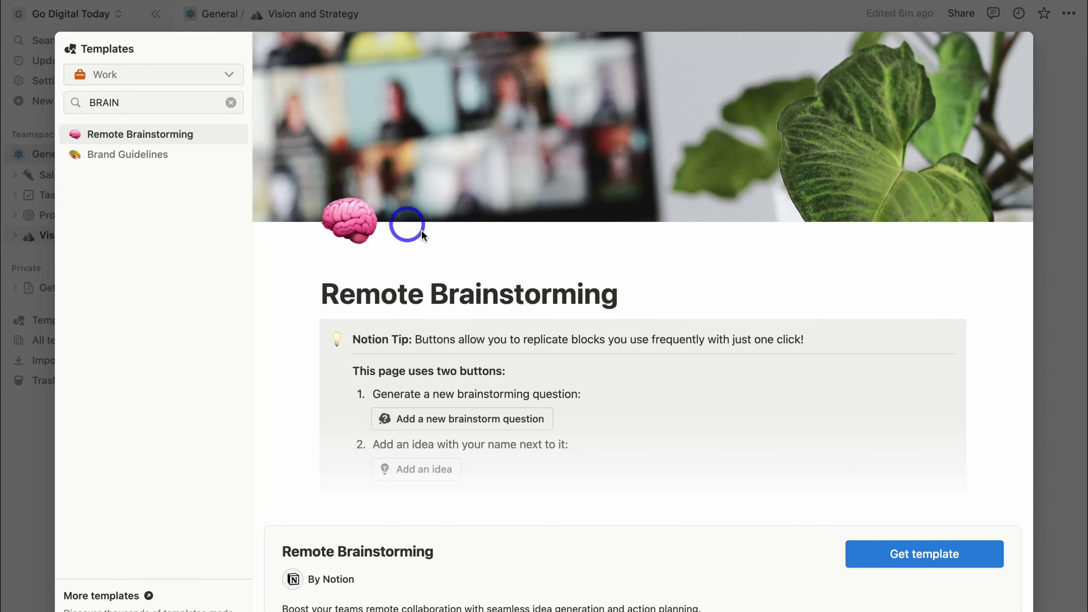
scroll(425, 236, down, 10)
scroll(424, 235, up, 10)
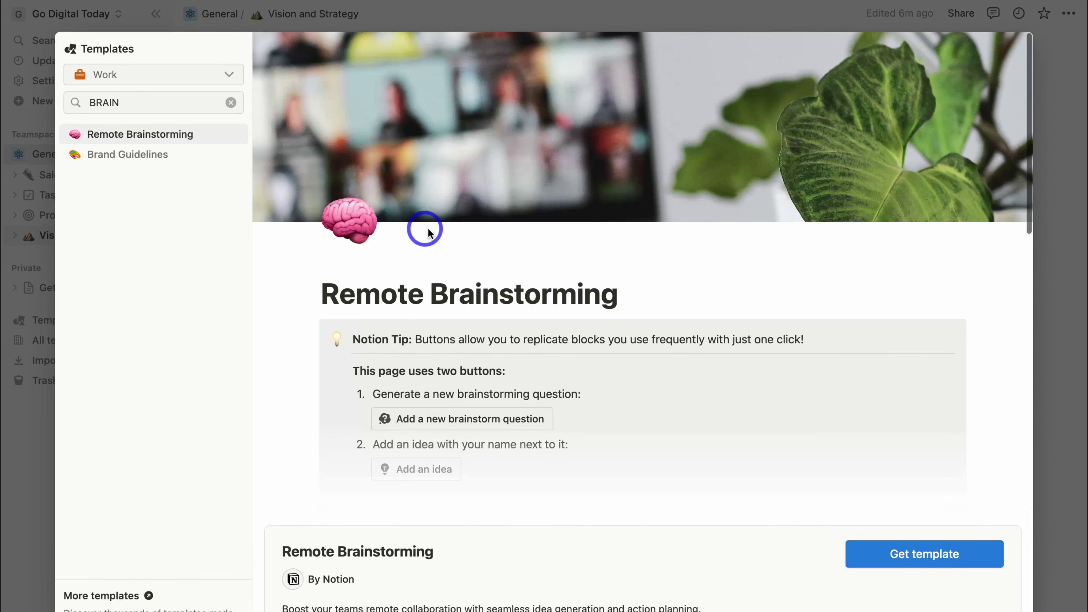
click(906, 572)
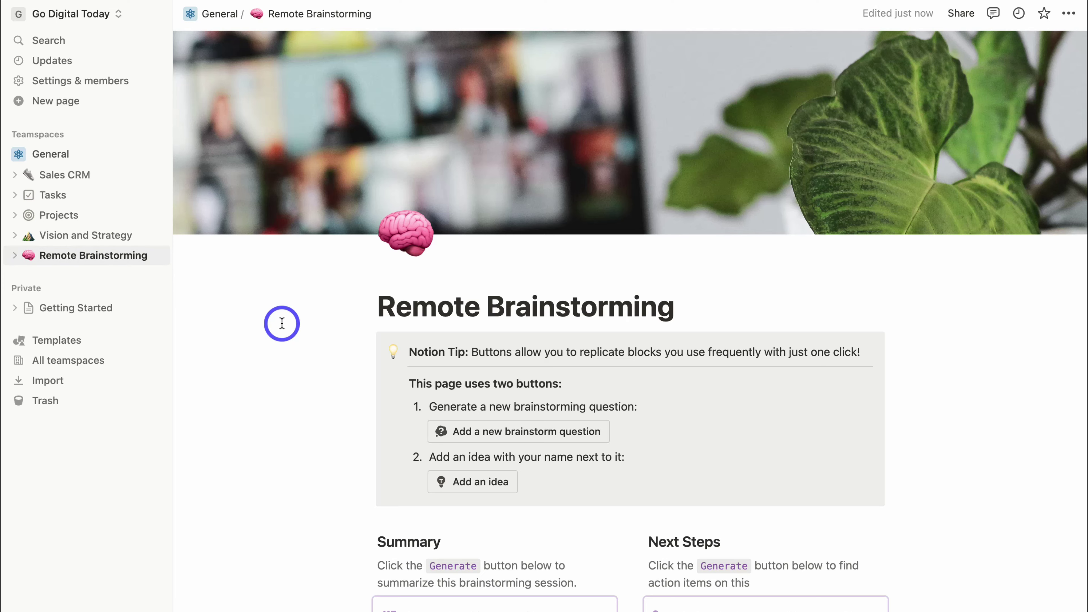
scroll(282, 323, down, 8)
scroll(282, 323, up, 8)
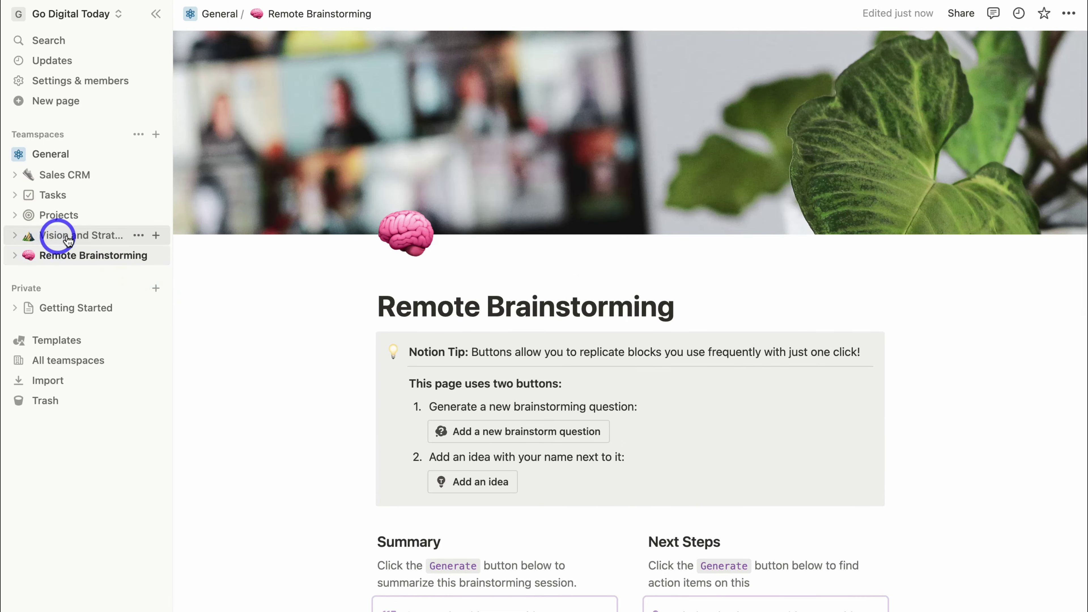
Glance at Vision and Strategy, cycle Projects through timeline, board and table views, then open Tasks.
click(92, 240)
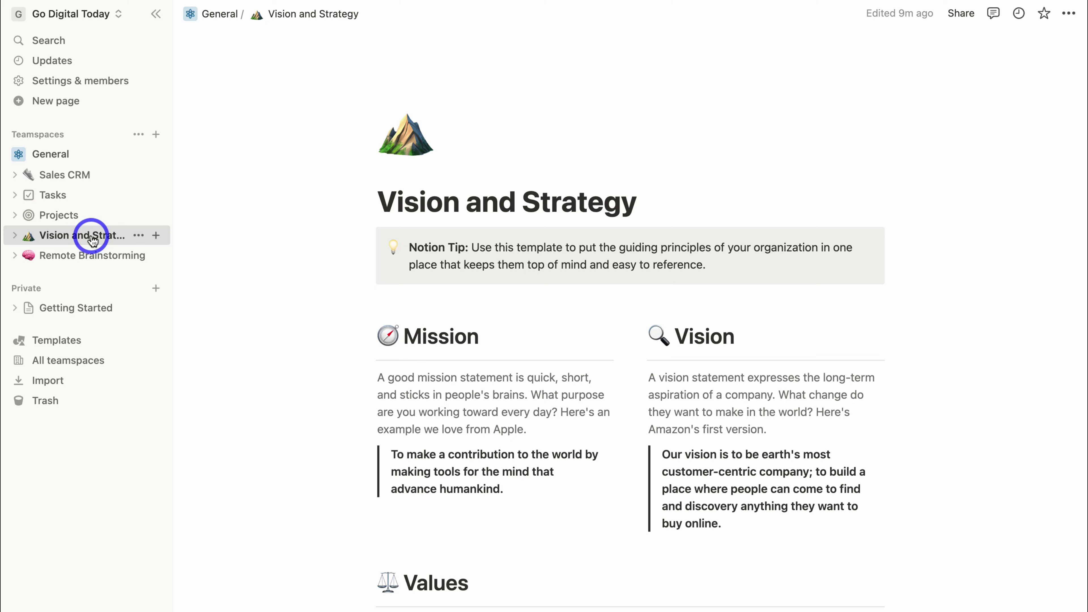
click(90, 214)
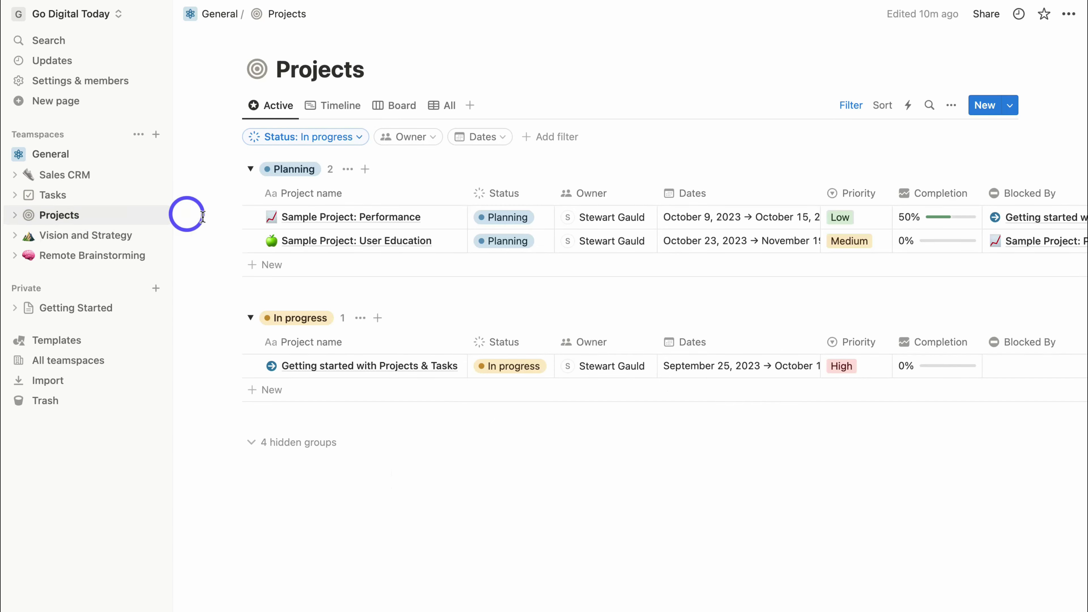
scroll(461, 238, right, 3)
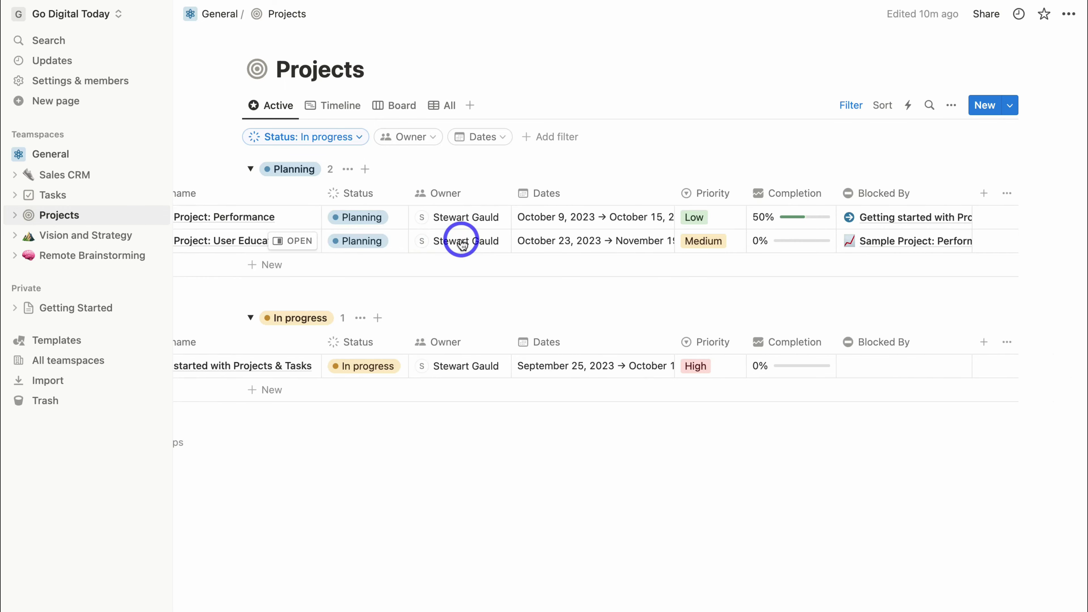
scroll(461, 238, left, 3)
click(341, 105)
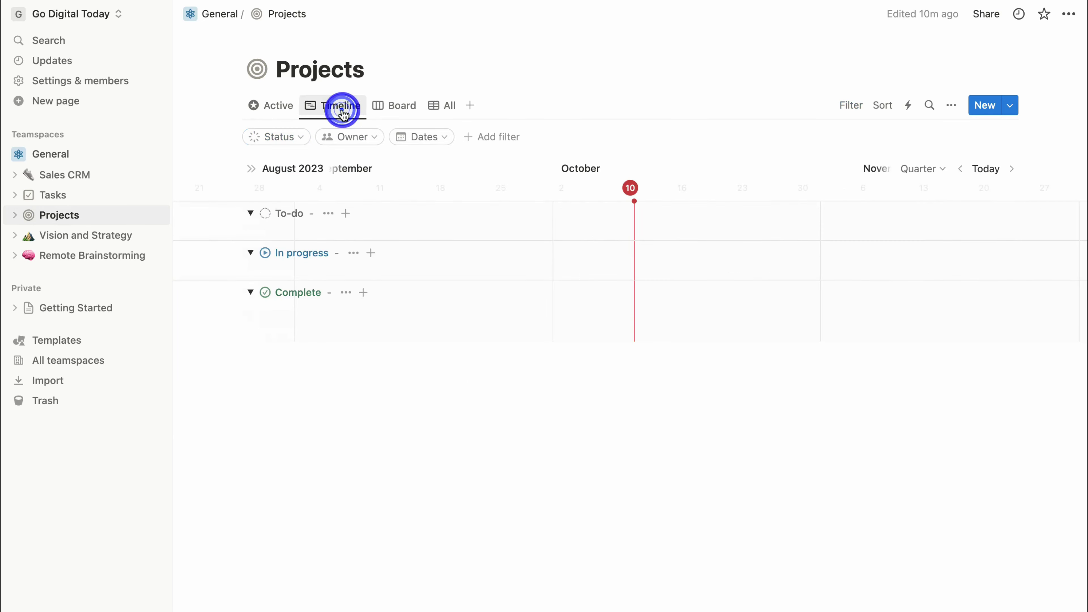
click(397, 107)
click(441, 107)
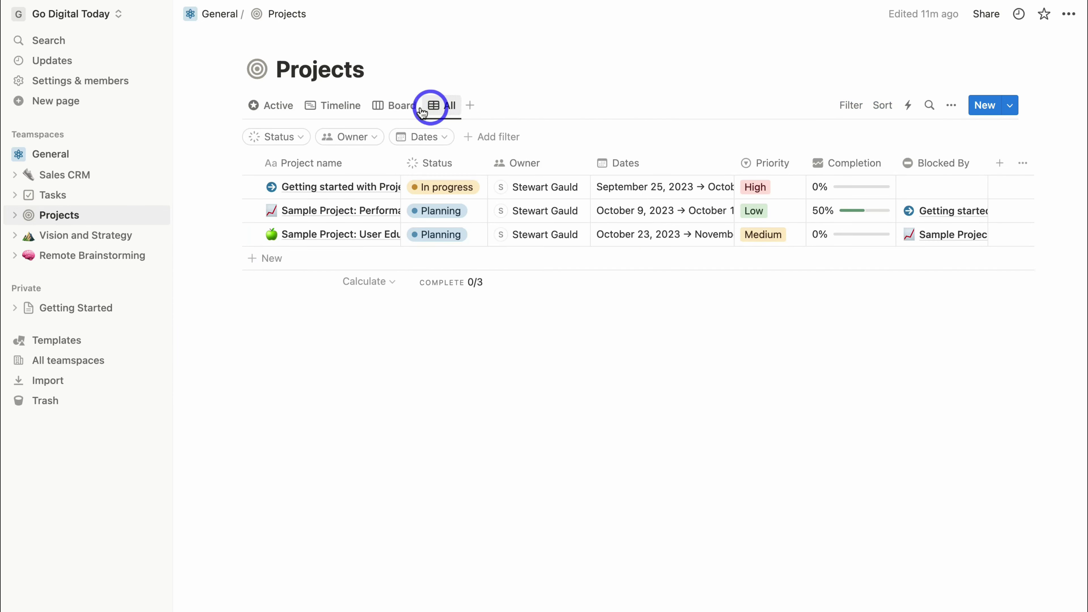
click(81, 197)
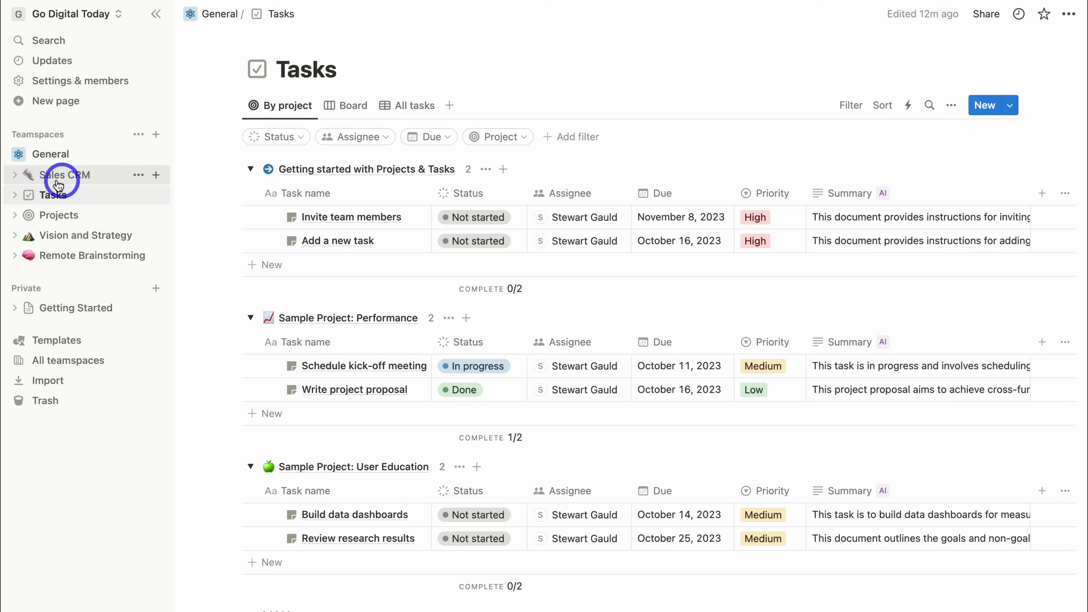
Move Boardly from Lead to Qualified in Sales CRM and review its All Records, High Priority and >$100k views.
click(84, 184)
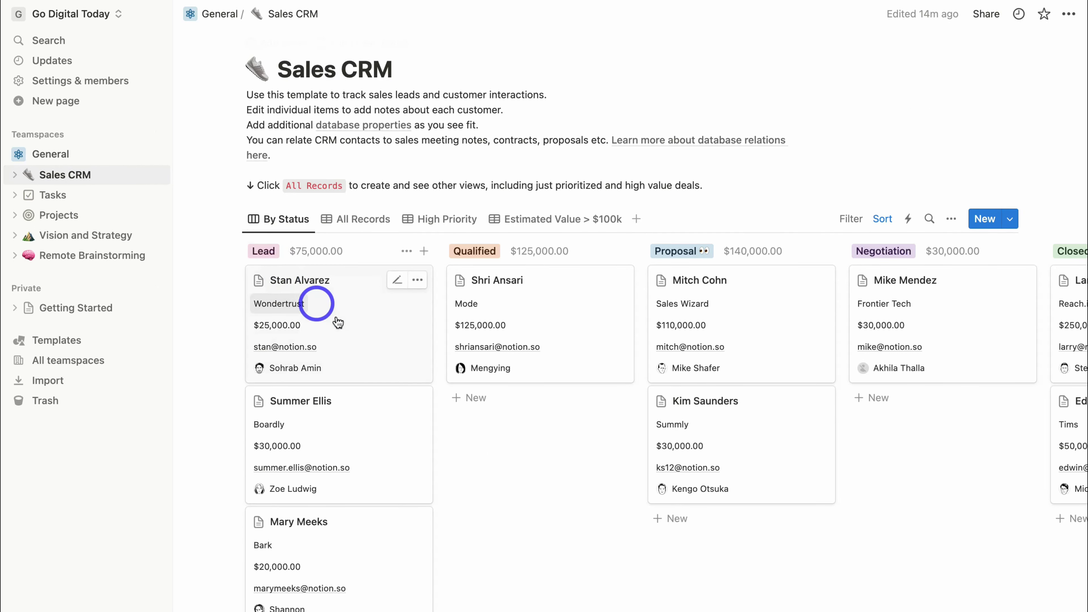
drag(391, 428, 519, 437)
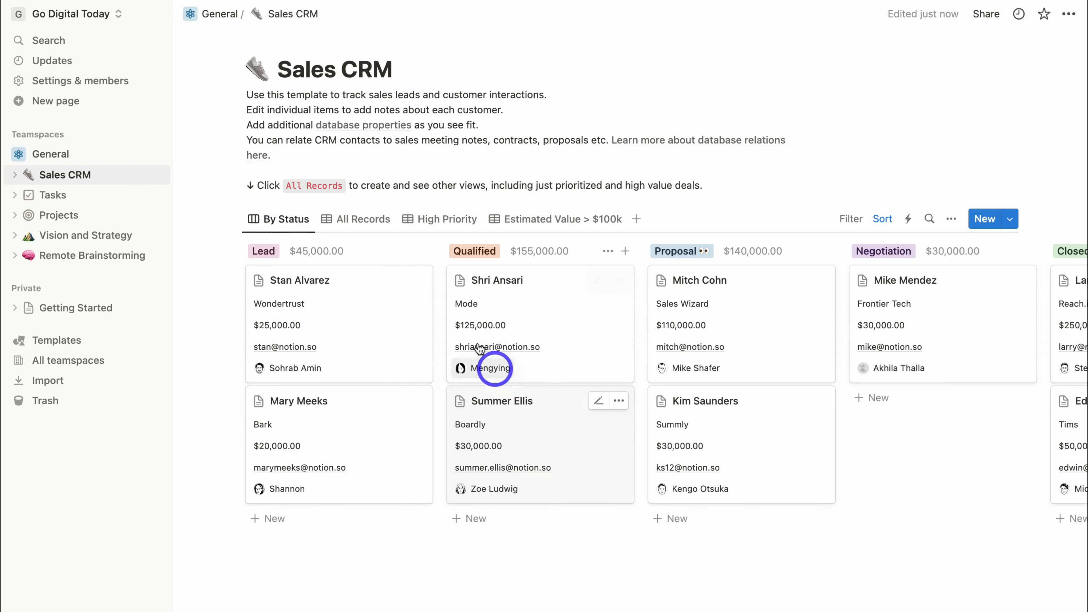
click(348, 224)
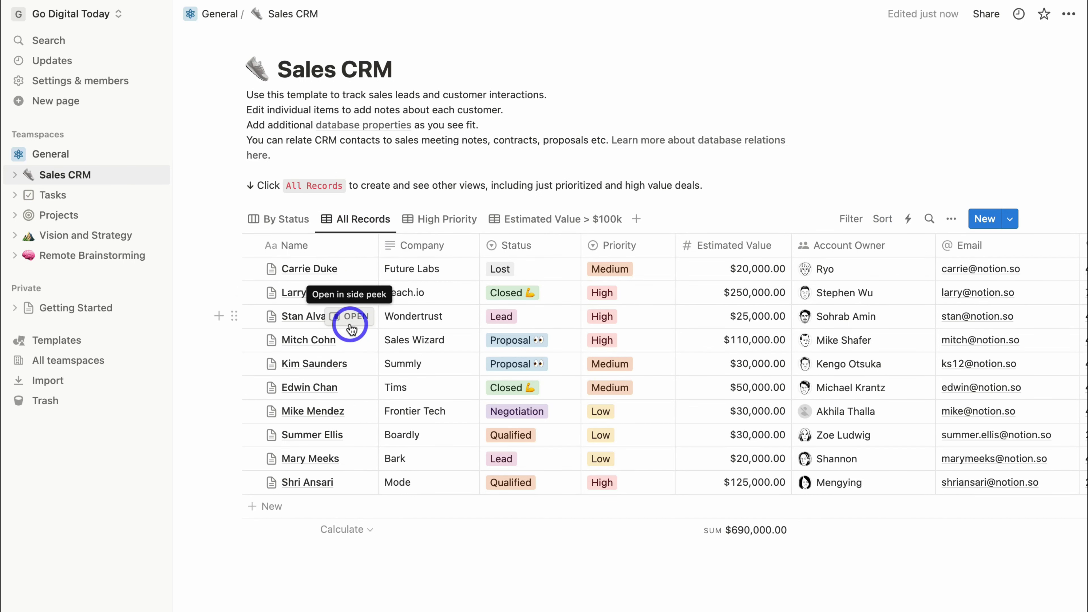
click(441, 221)
click(541, 220)
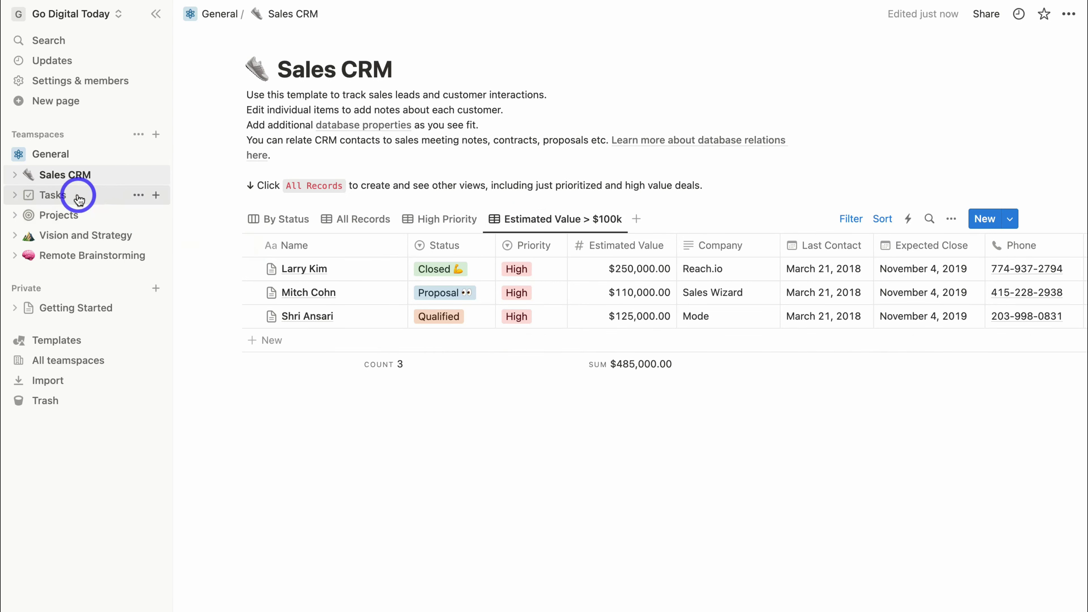
click(78, 217)
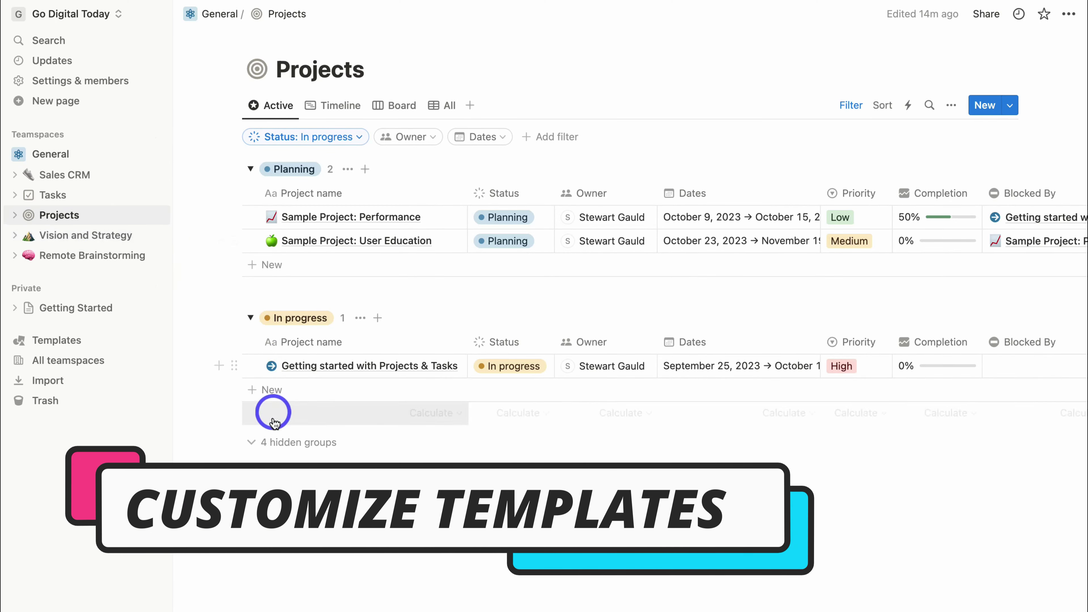
Show the 4 hidden status groups on Projects and open Sample Project: Performance in side peek.
click(299, 444)
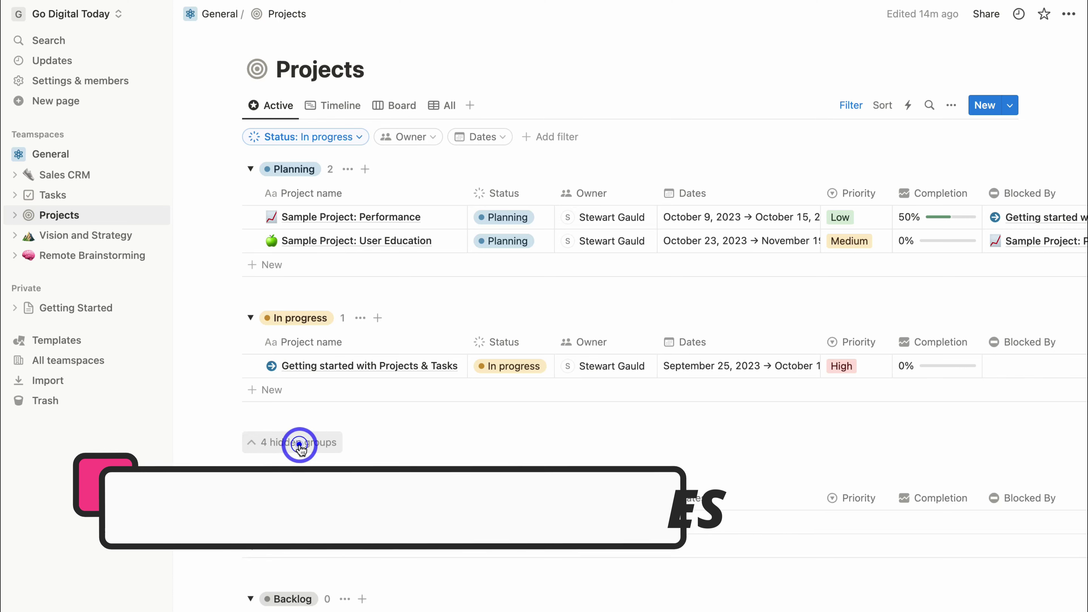
scroll(331, 190, down, 3)
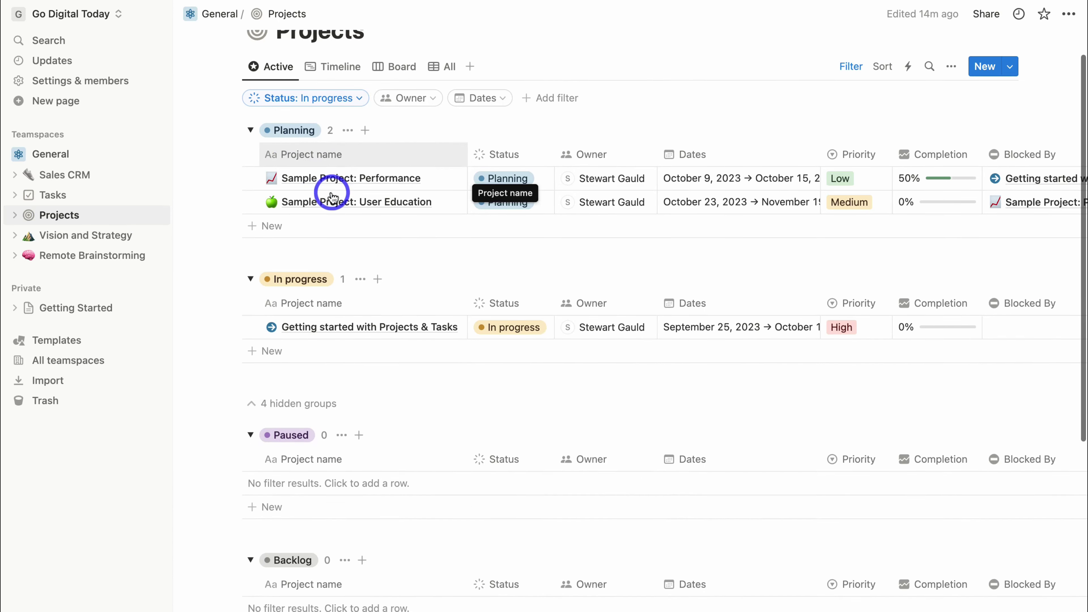
drag(322, 214, 323, 221)
drag(296, 272, 286, 584)
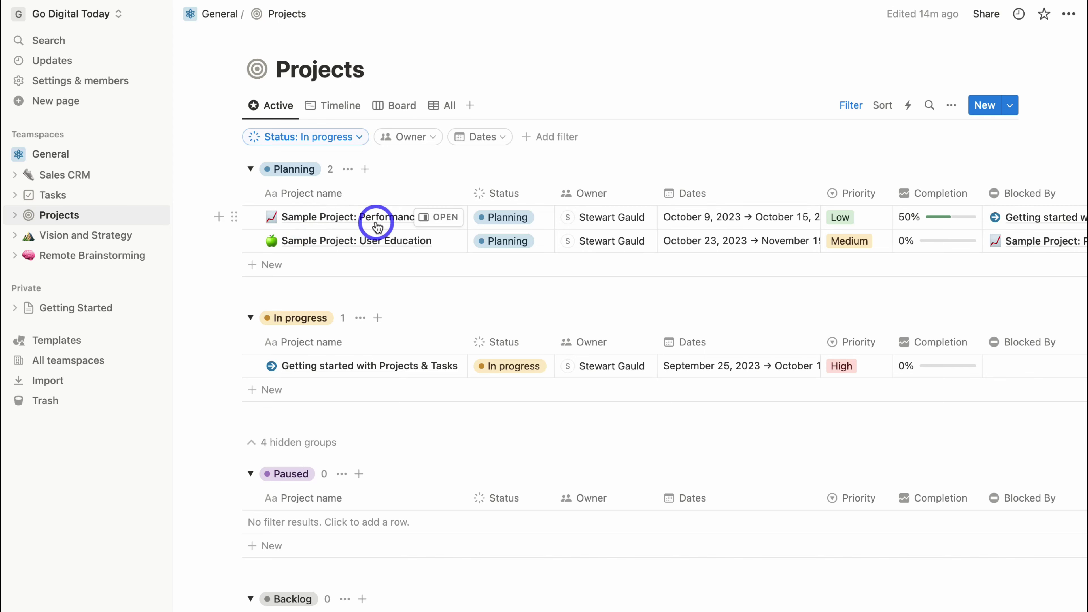
click(445, 220)
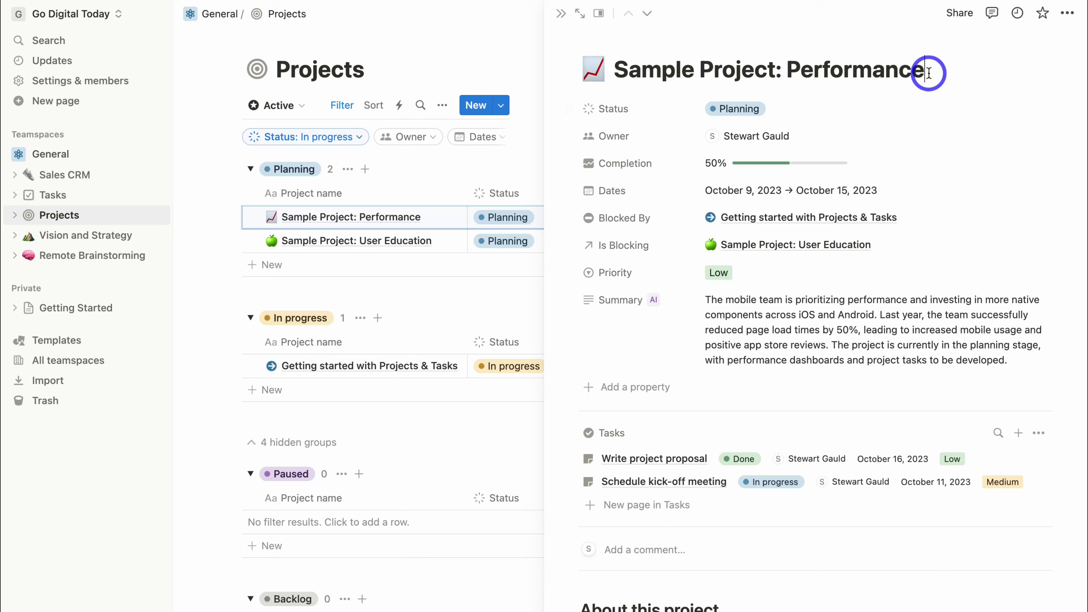
Rename the Performance project to 'Web Design Client A' and add an empty Files & media property.
drag(898, 73, 616, 70)
text(Web Design Client A)
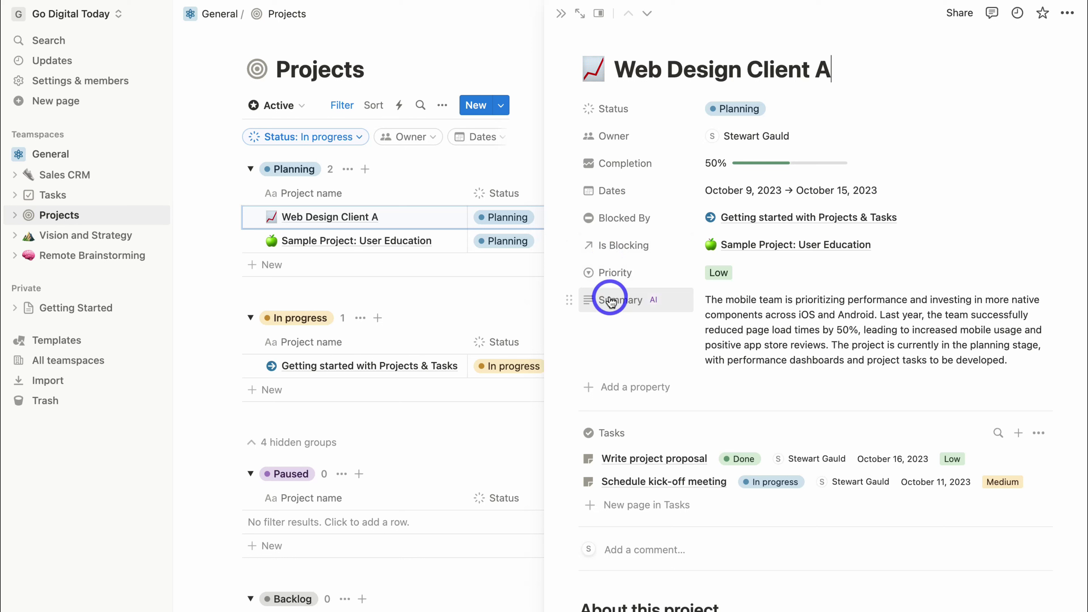
click(622, 391)
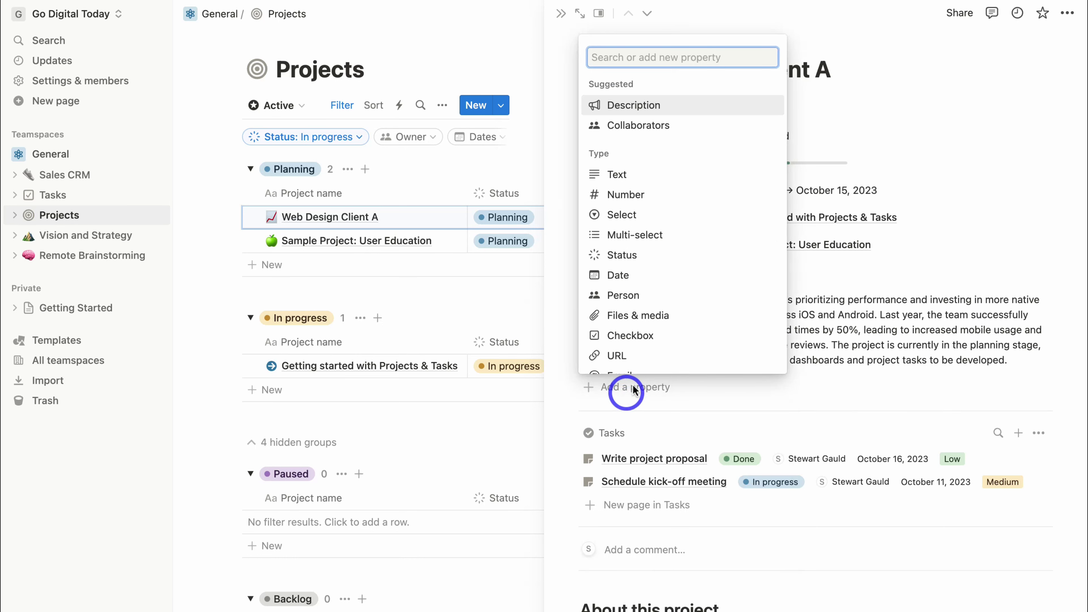
click(632, 316)
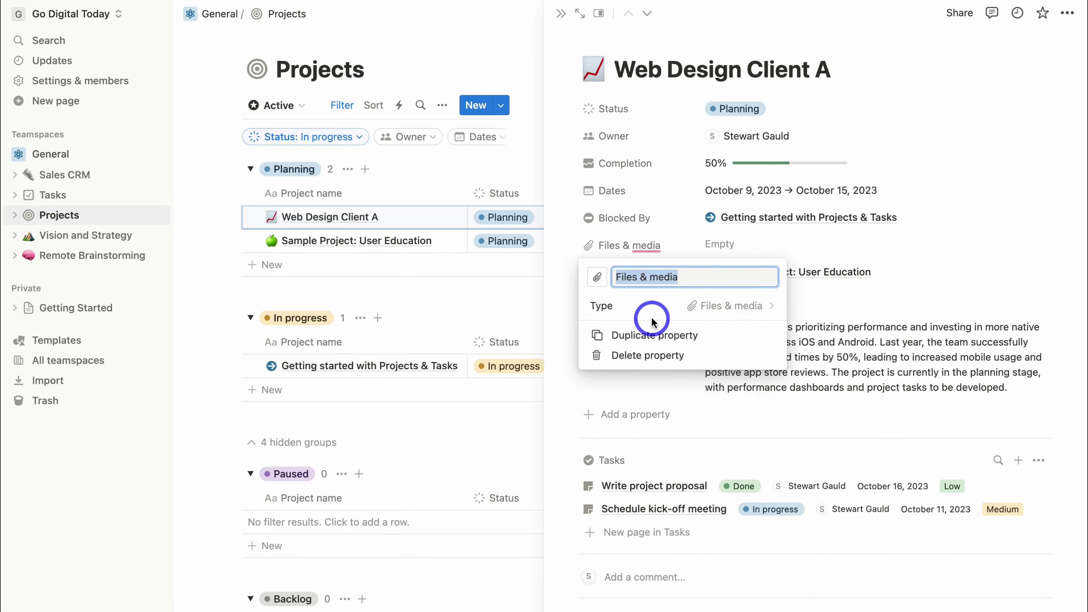
click(575, 287)
click(723, 246)
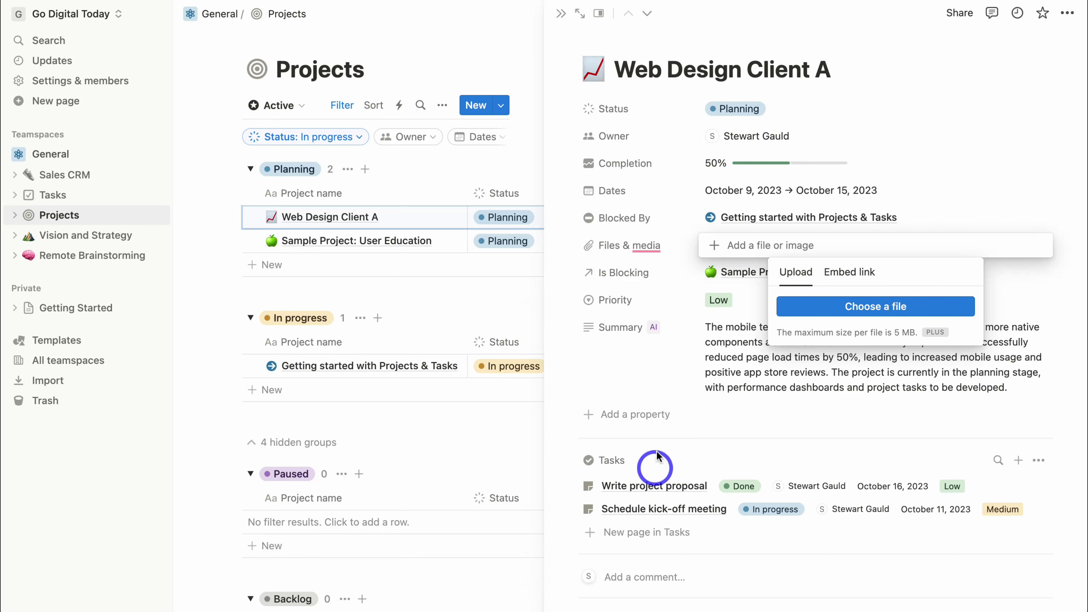
click(667, 471)
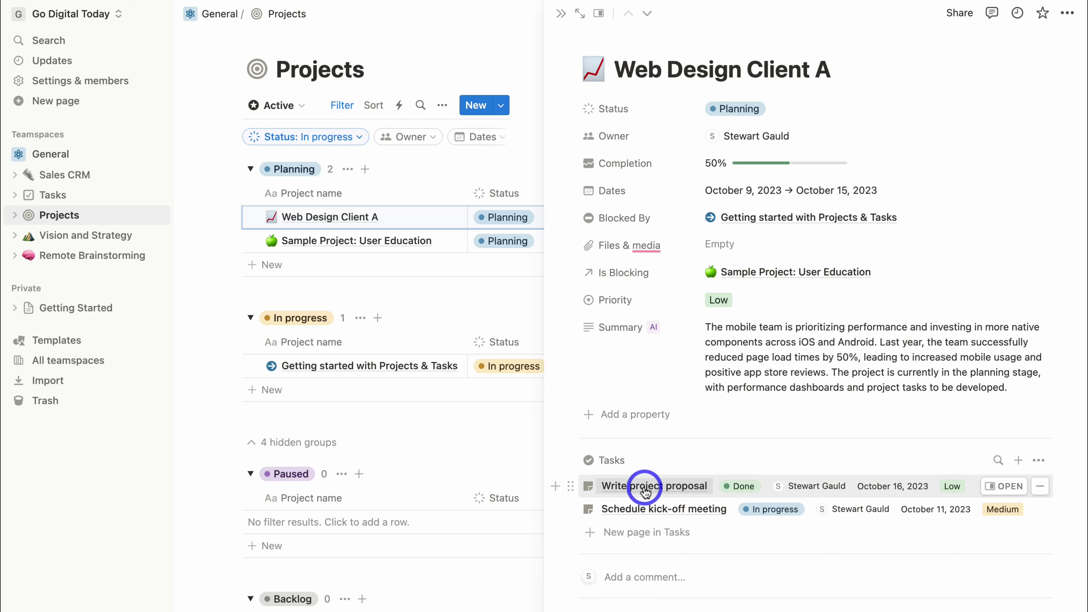
Confirm the Write project proposal task stays Done, look through it, then close the side peek.
click(734, 487)
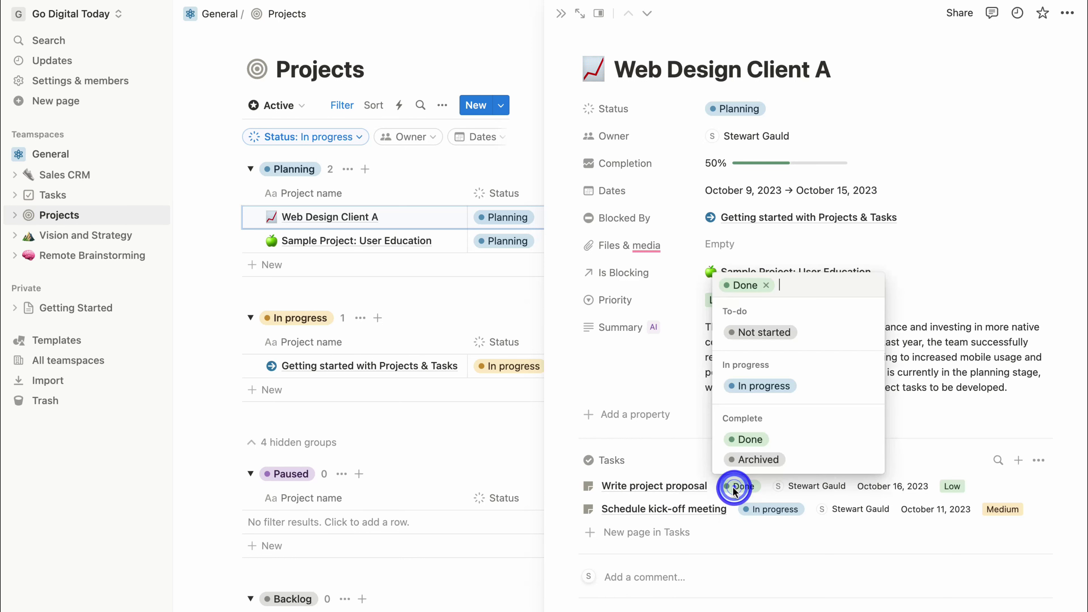
click(824, 491)
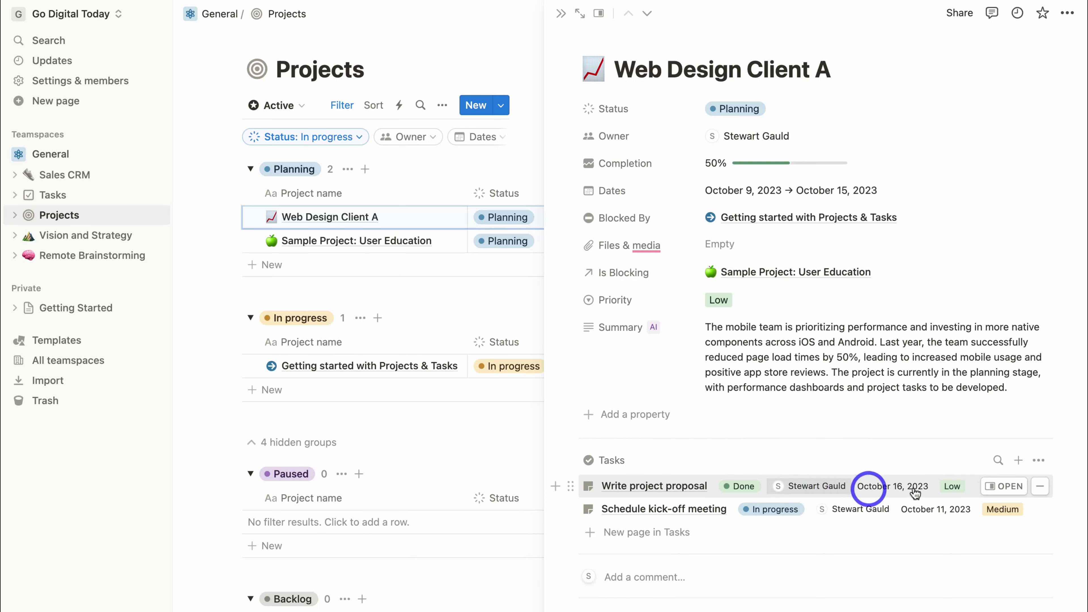
click(990, 486)
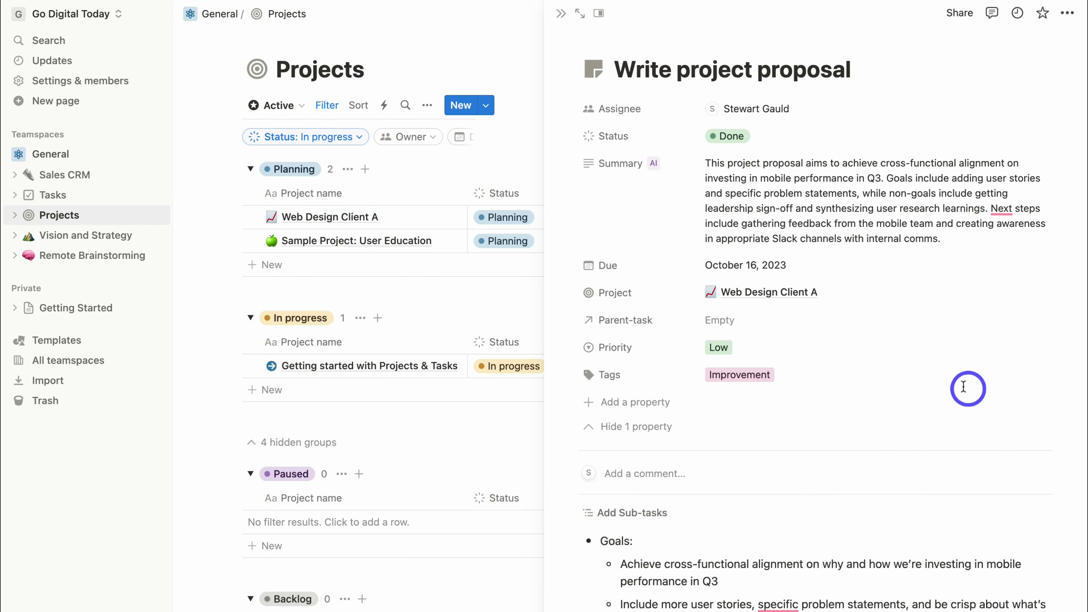
scroll(659, 377, down, 5)
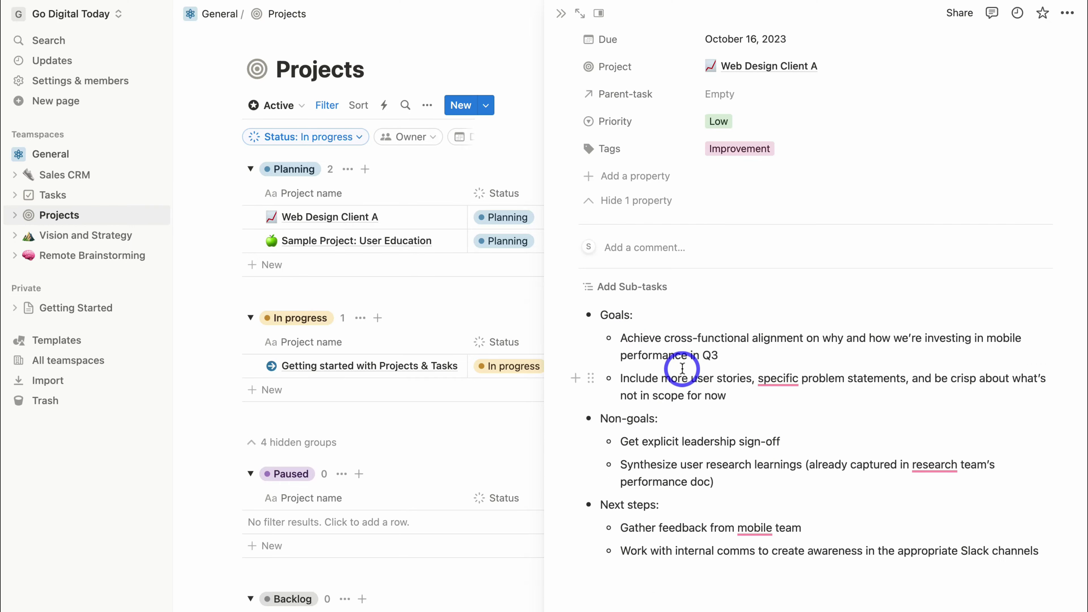
click(562, 16)
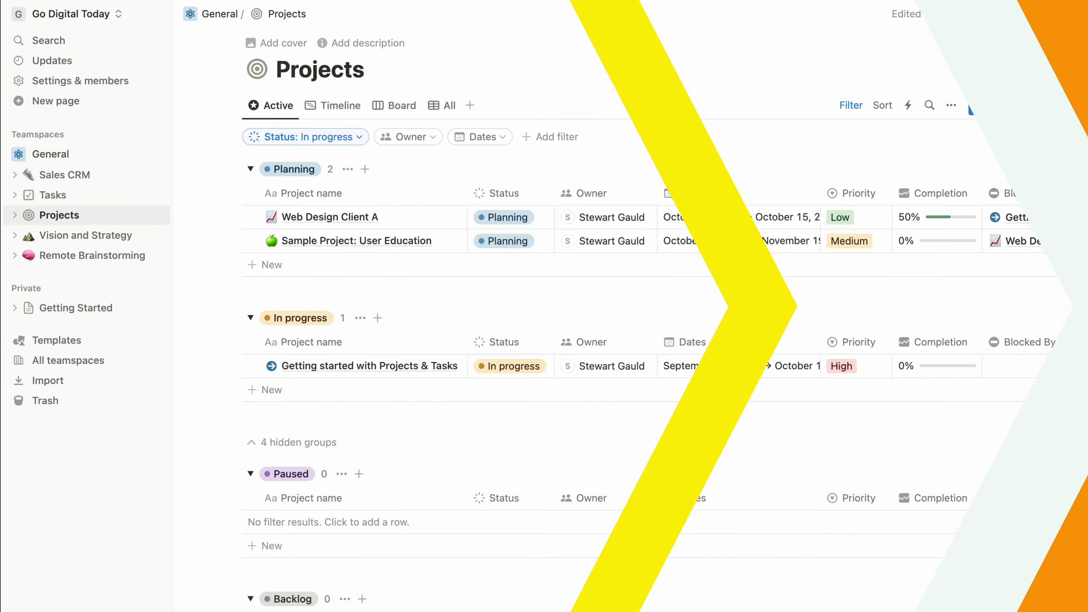
Give the Projects page a solid blue cover.
click(275, 44)
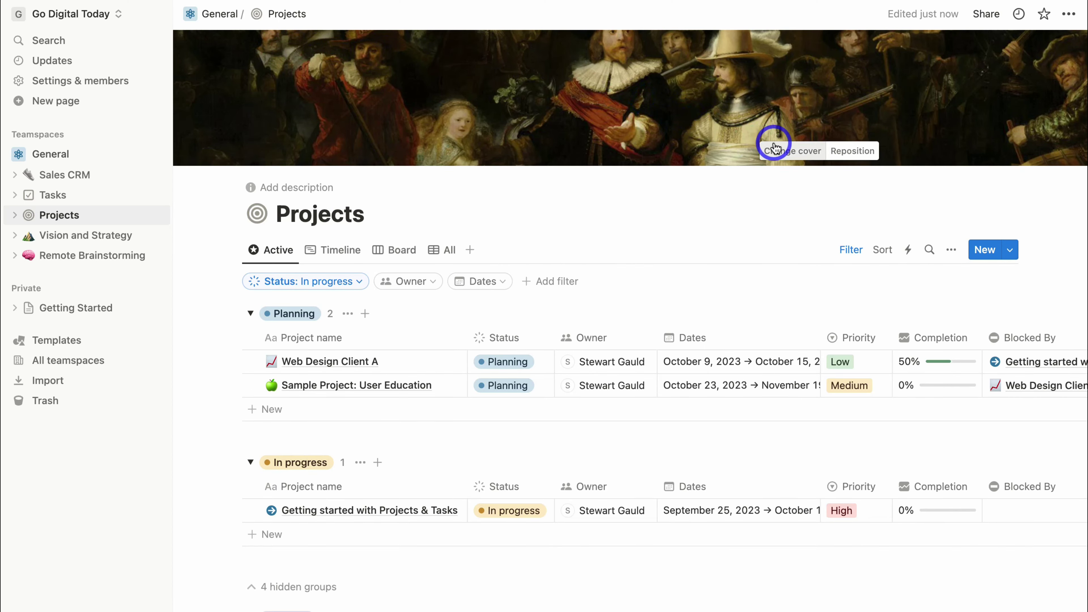
click(771, 150)
scroll(767, 291, down, 3)
scroll(758, 266, up, 3)
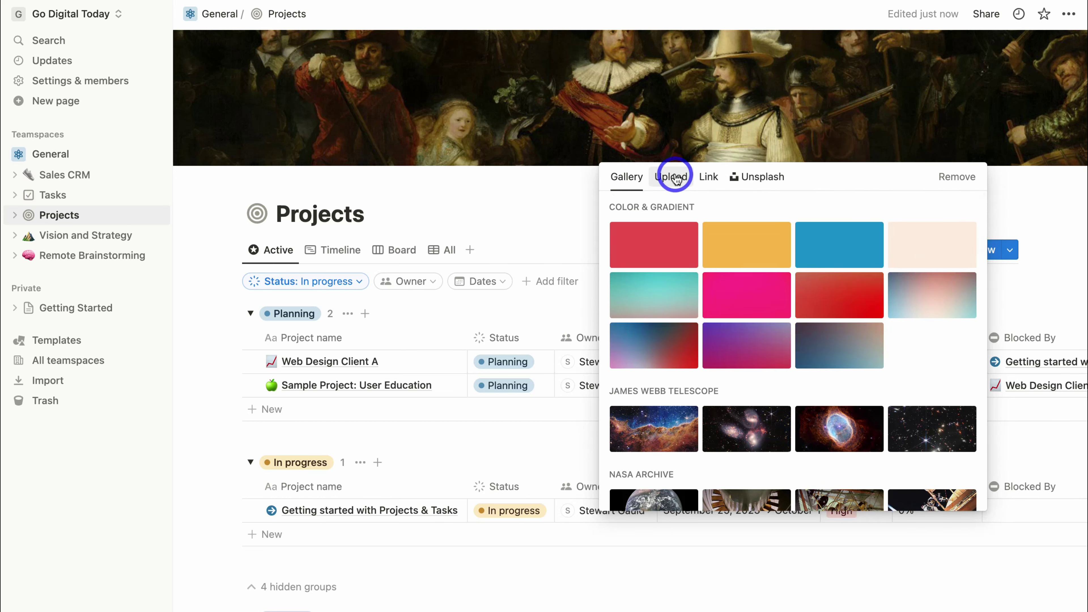
click(828, 258)
click(539, 205)
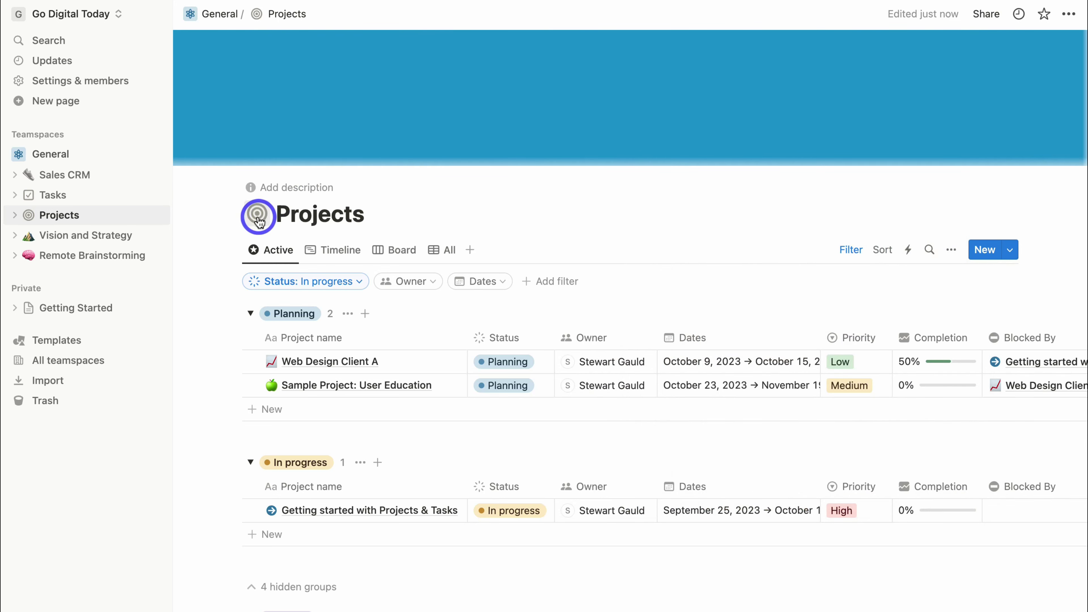
Set the Projects page icon to the green check and add an empty description line.
click(257, 216)
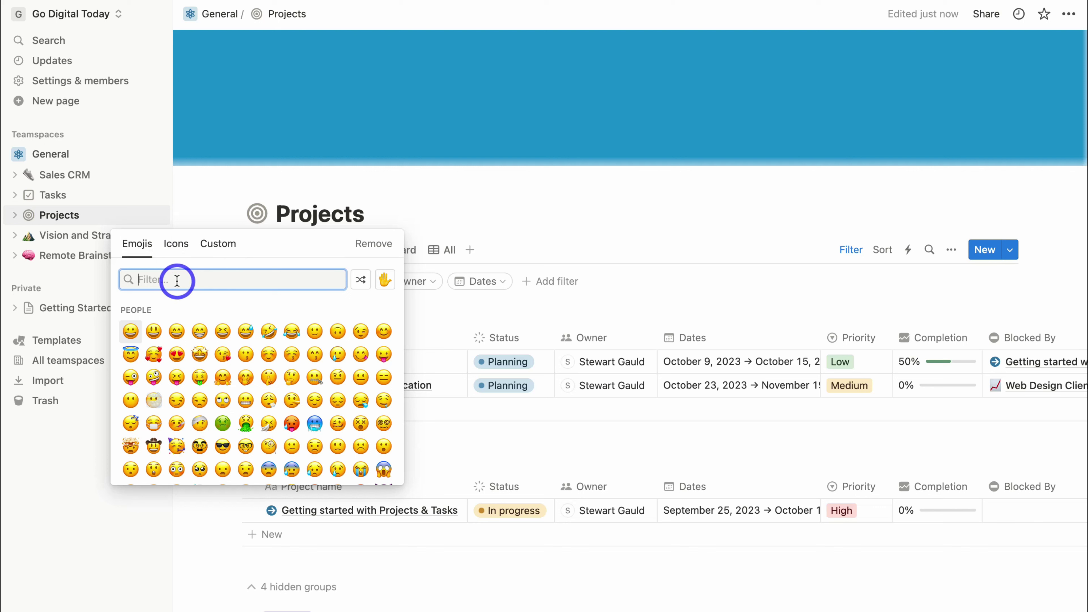
text(tick)
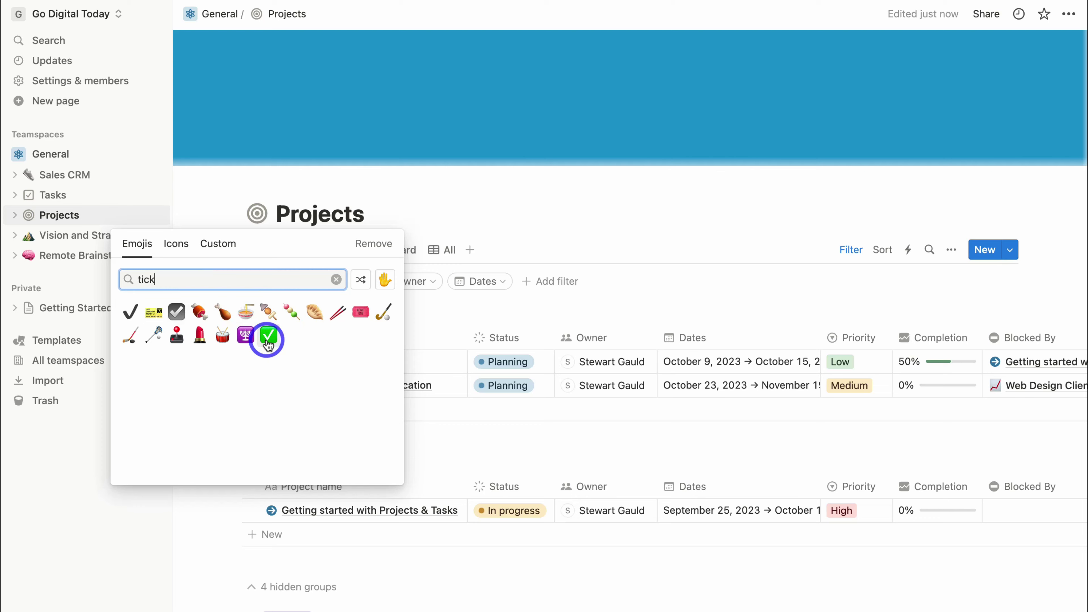
click(267, 339)
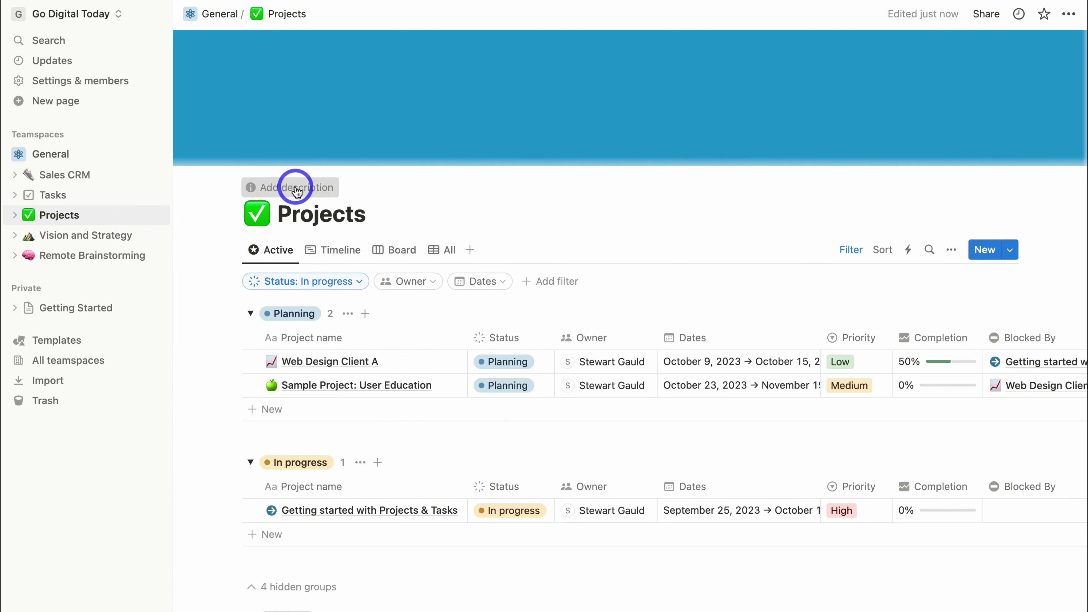
click(295, 189)
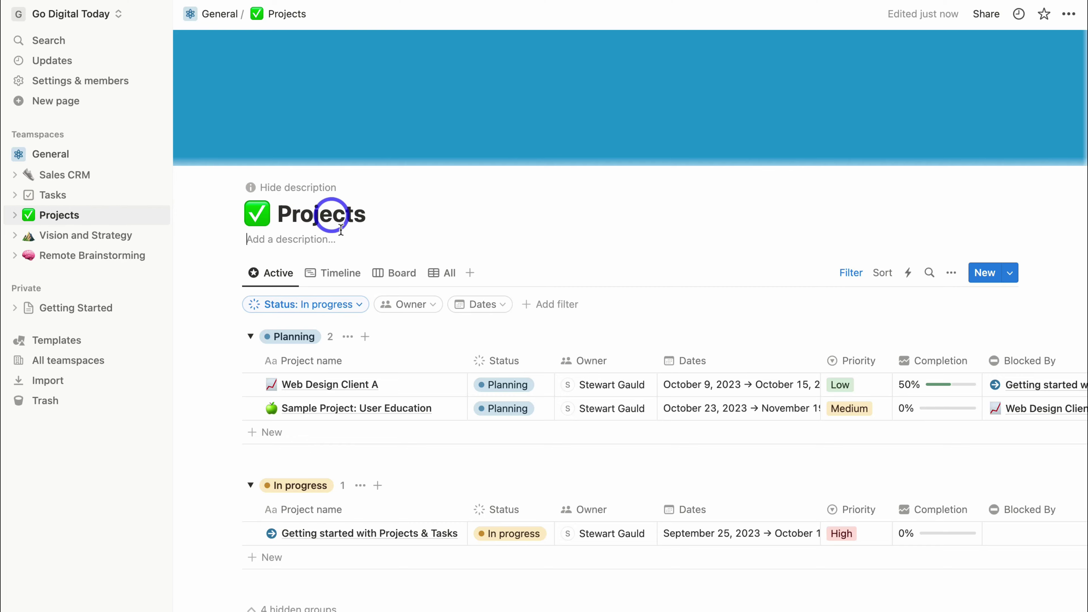
scroll(361, 444, down, 2)
scroll(360, 443, down, 12)
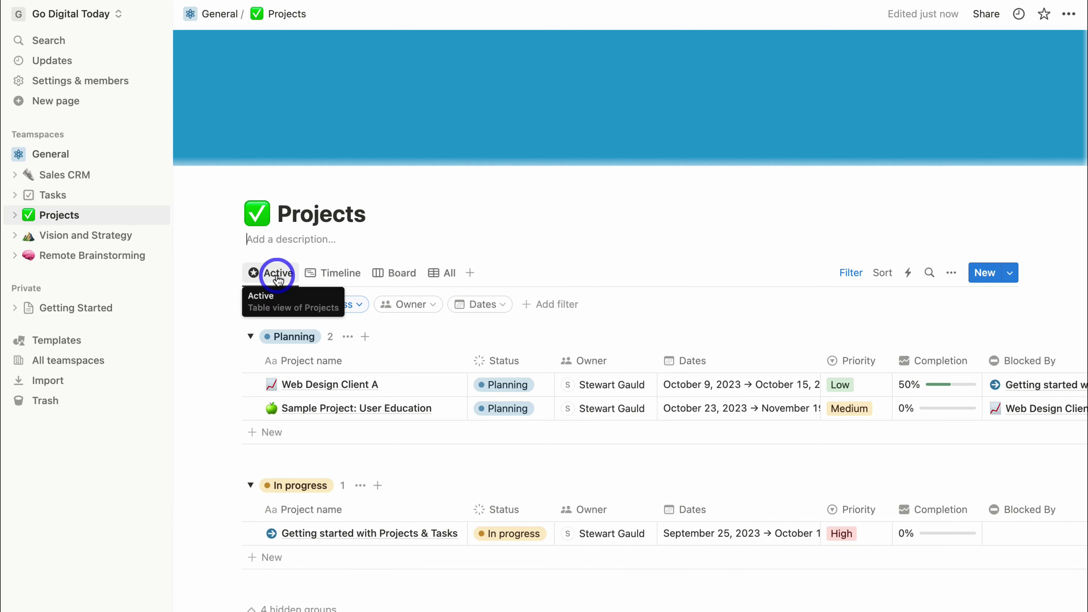
Preview the Timeline and Board views, then add a new empty Calendar view to Projects.
click(322, 280)
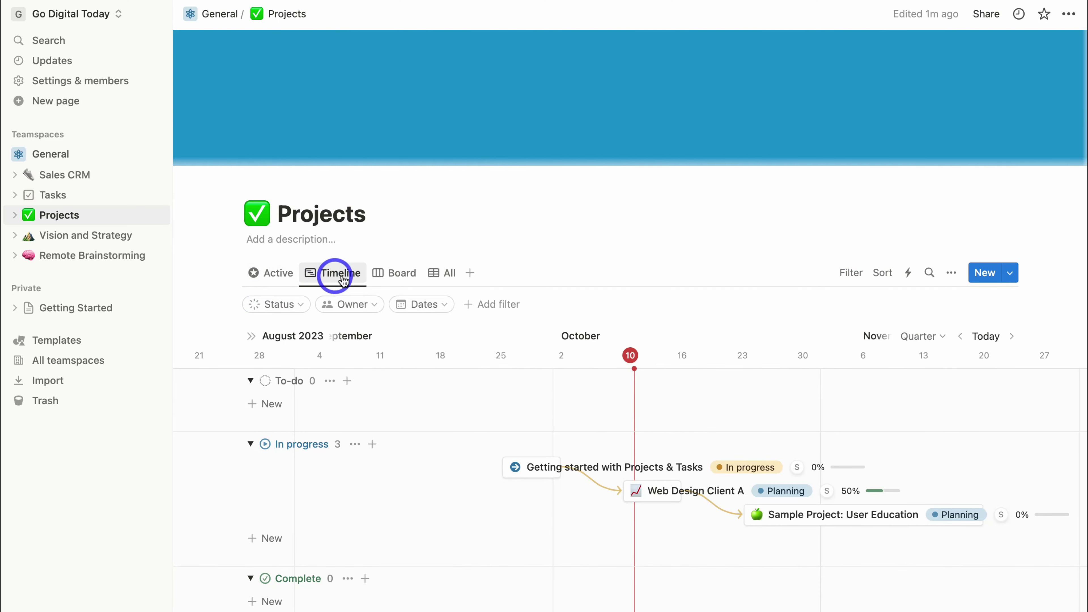
click(401, 276)
click(469, 273)
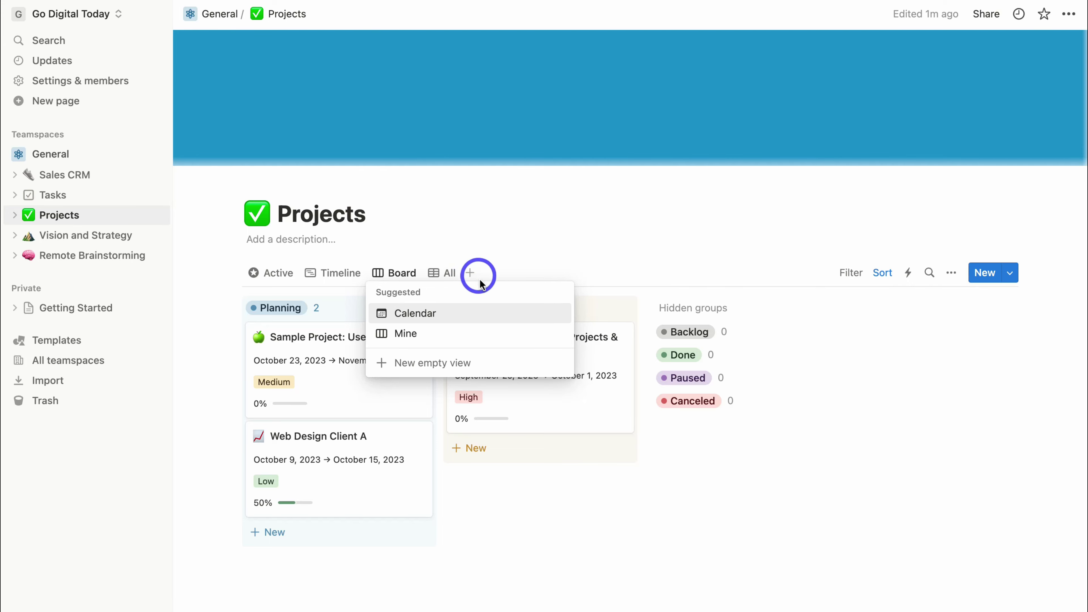
click(445, 368)
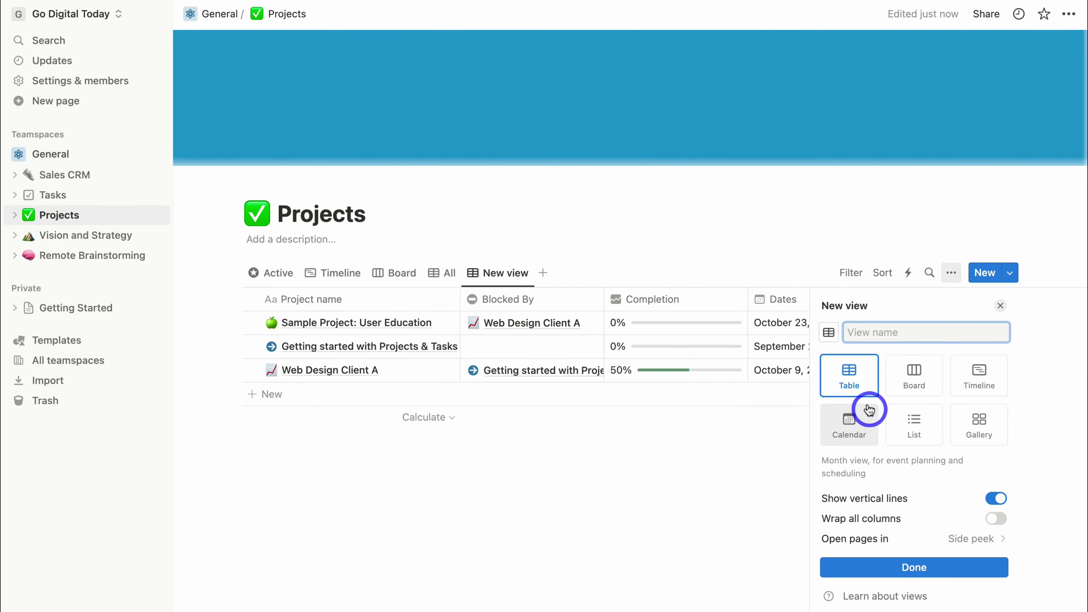
click(849, 431)
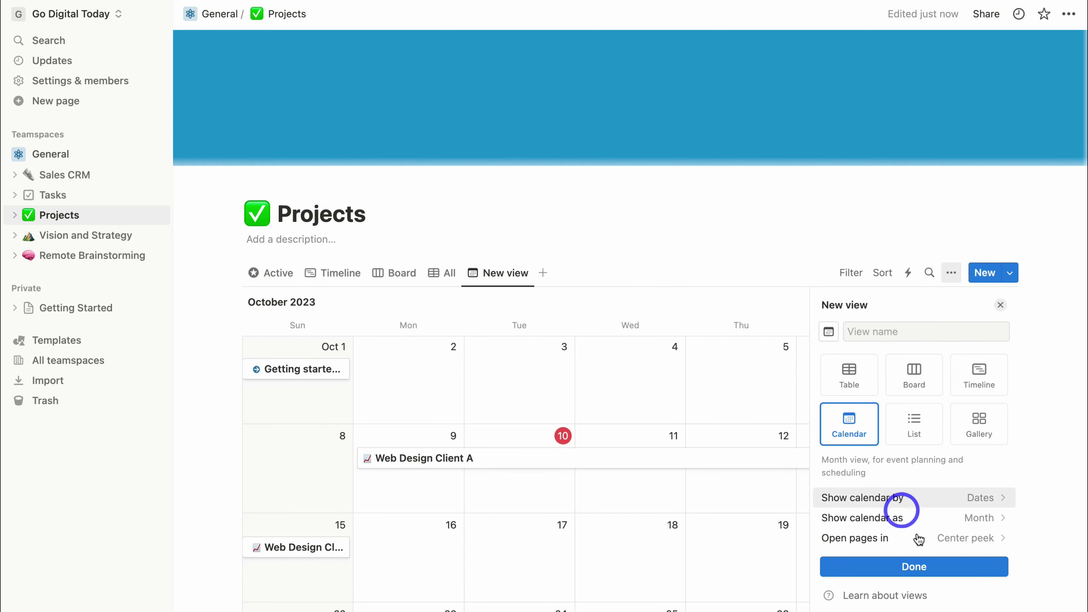
click(934, 571)
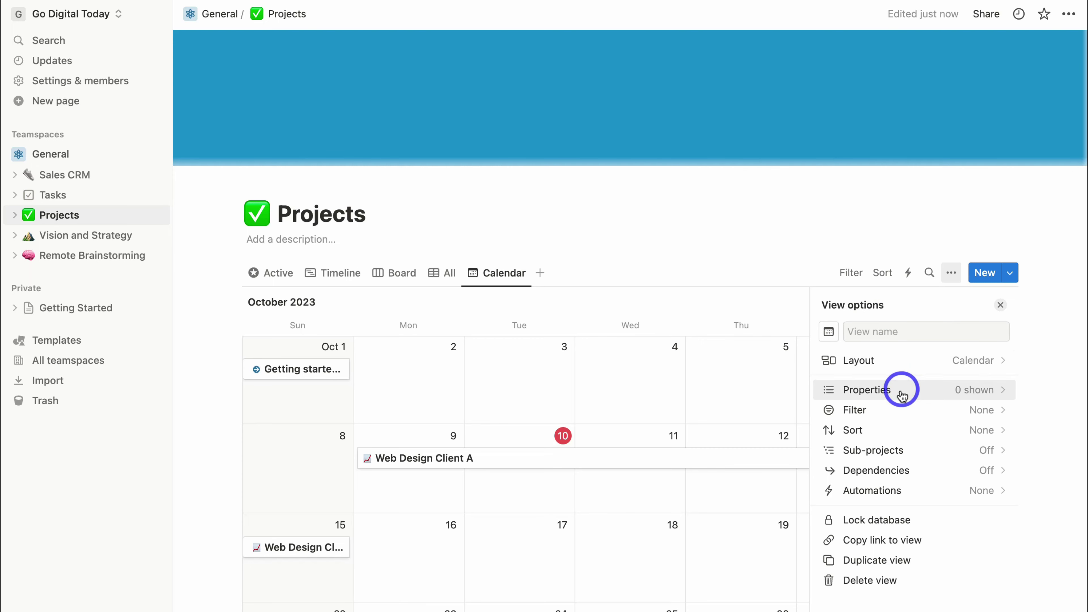
Show each project's Dates on the calendar and return to the Active view.
click(869, 390)
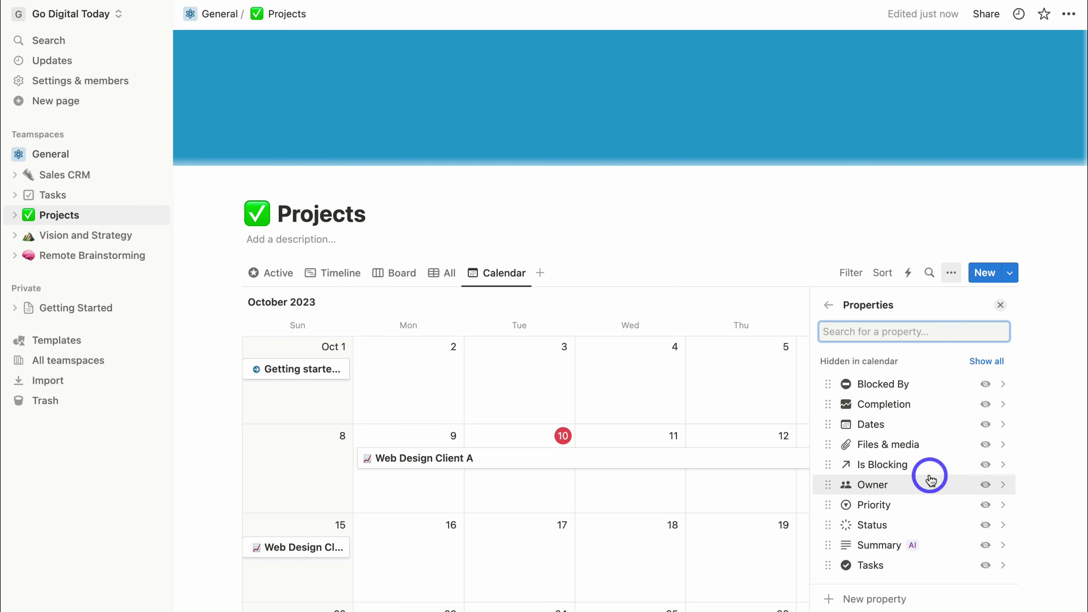
click(981, 425)
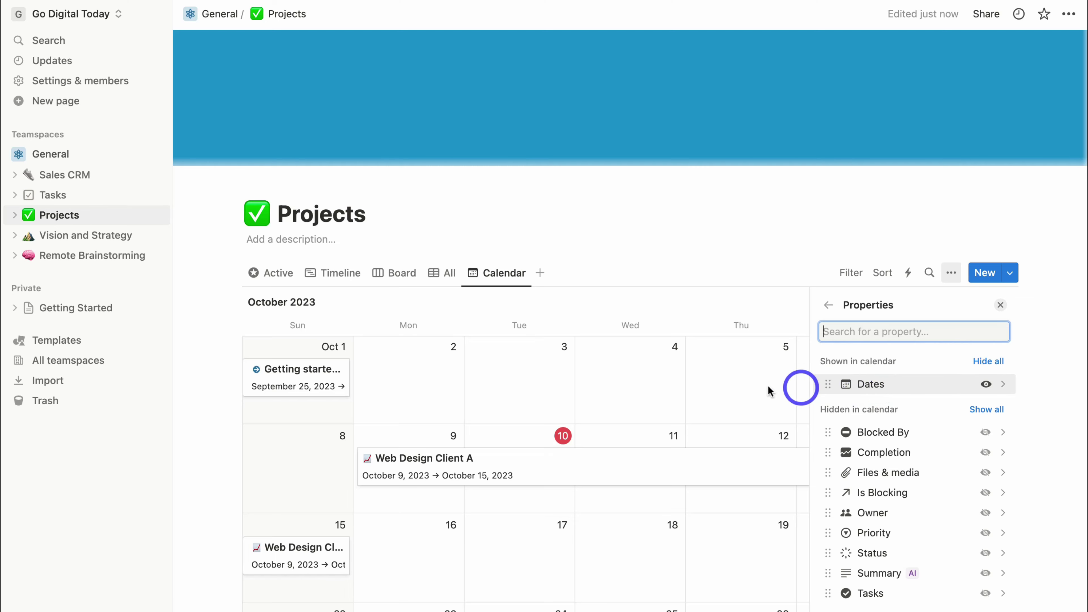
click(276, 280)
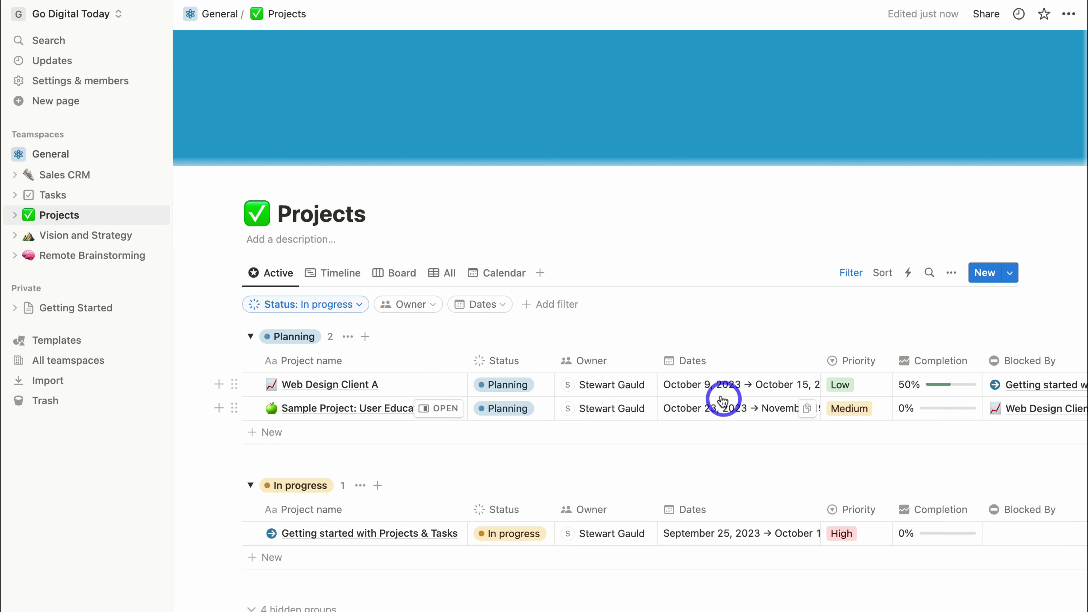
Check the Calendar view, then add a blank New Project entry in the Active table.
click(503, 273)
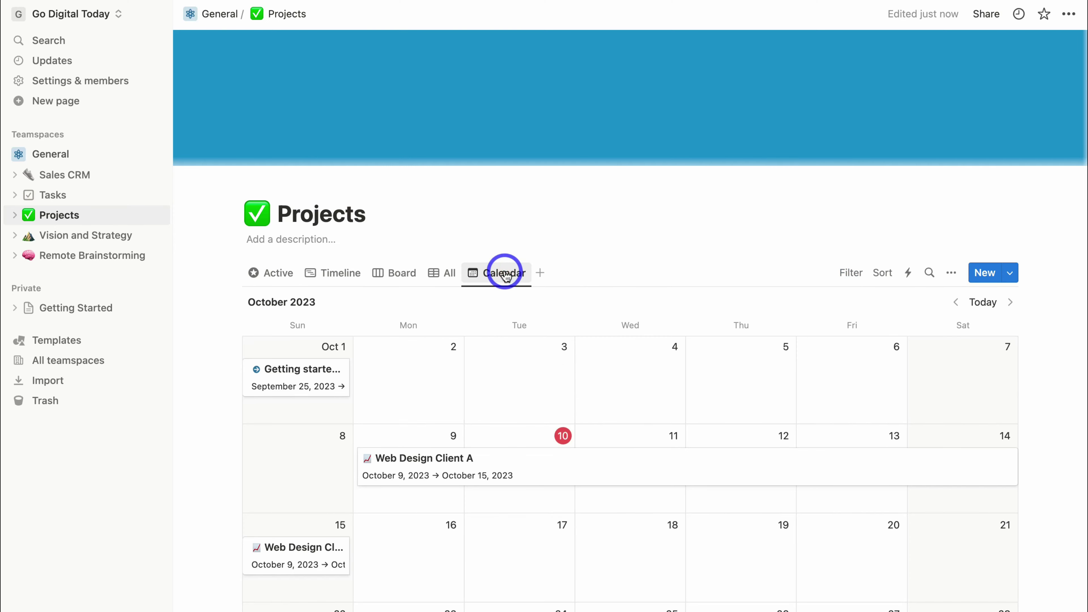
scroll(502, 381, down, 6)
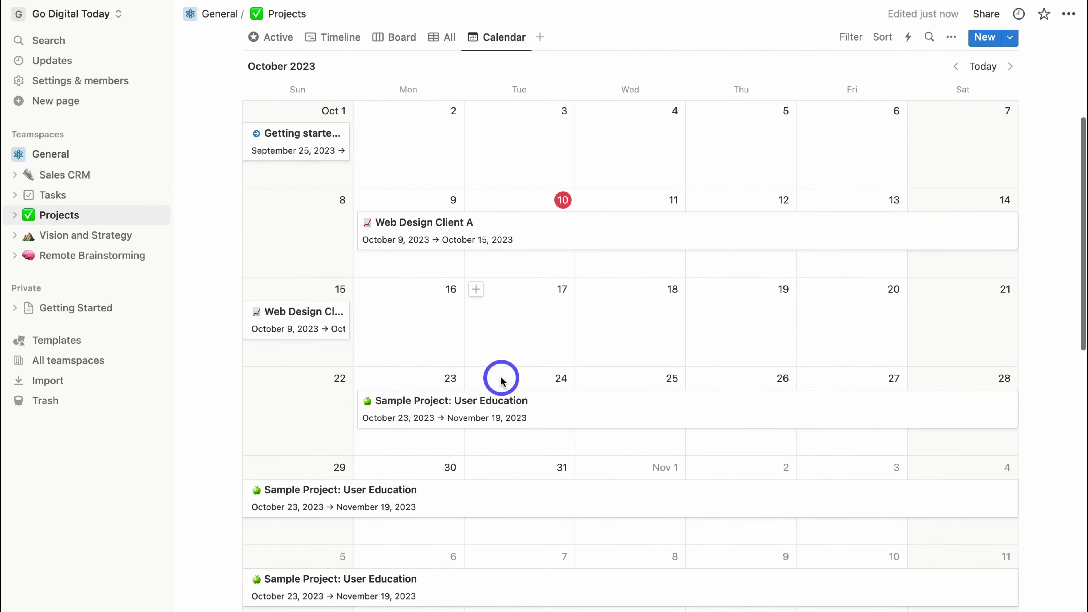
scroll(502, 381, up, 6)
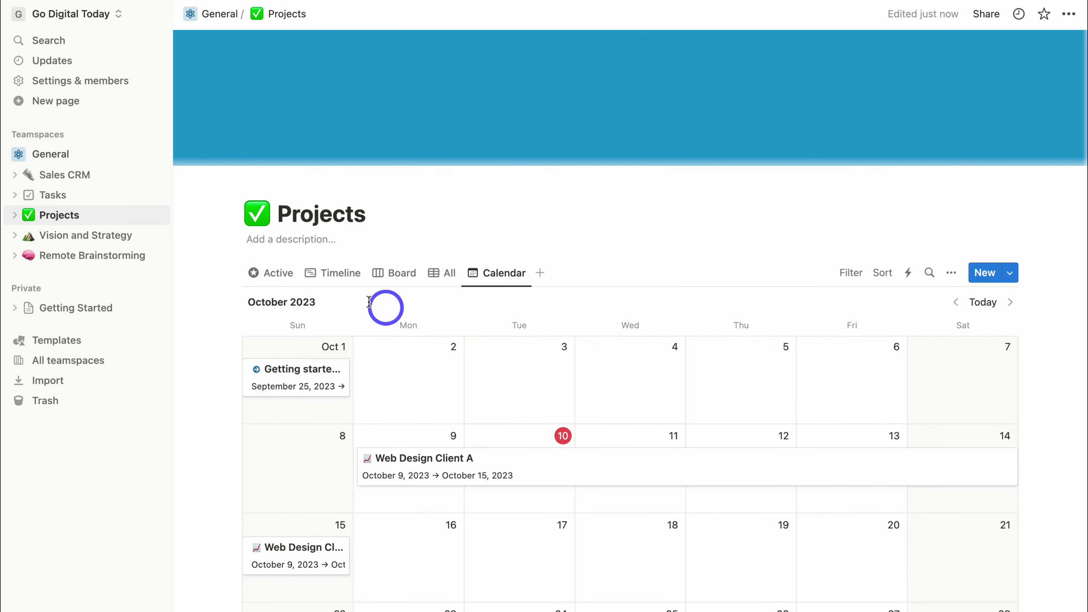
click(274, 279)
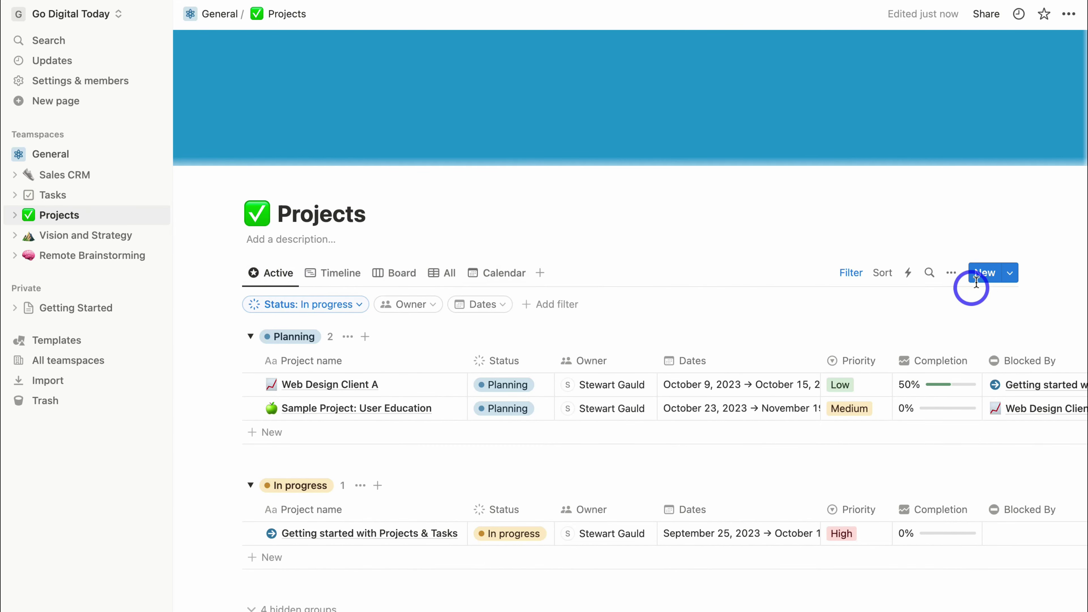
click(983, 273)
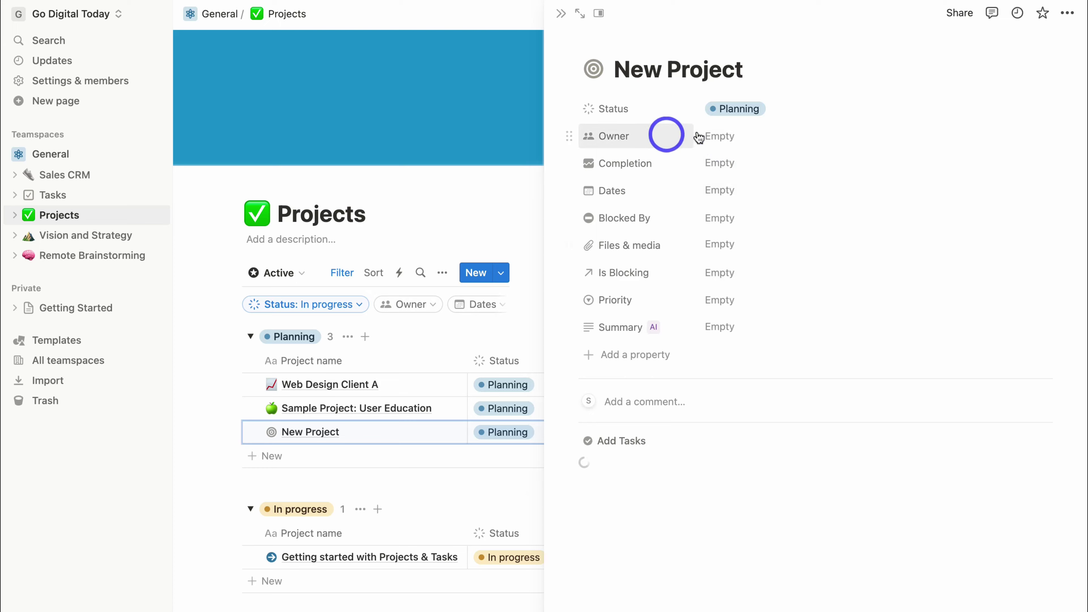
click(560, 14)
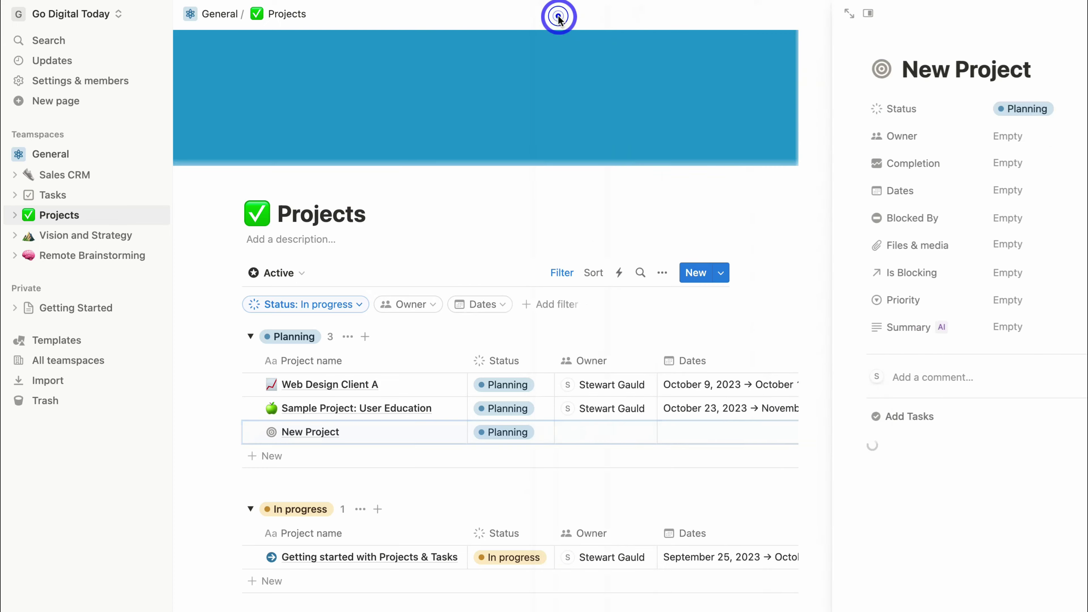
Add a blank task in the Tasks database, then go to Sales CRM.
click(116, 193)
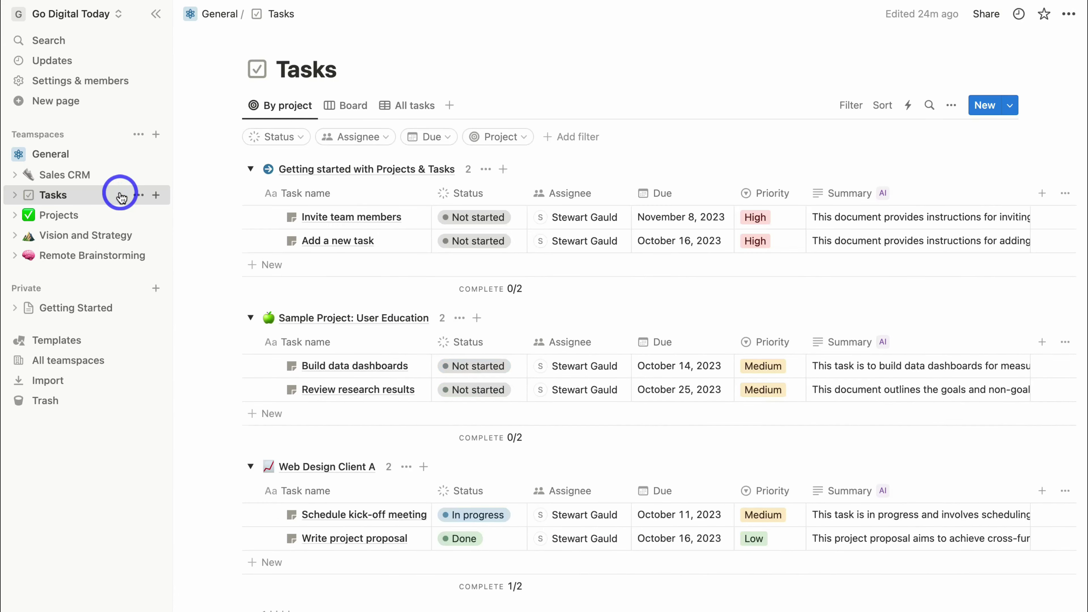
click(984, 105)
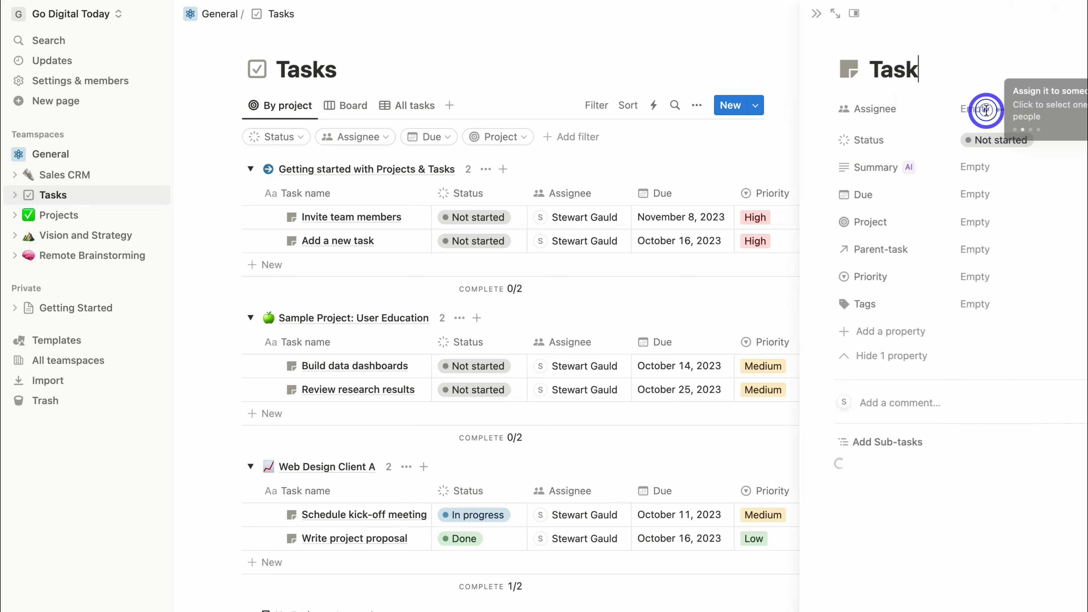
click(560, 13)
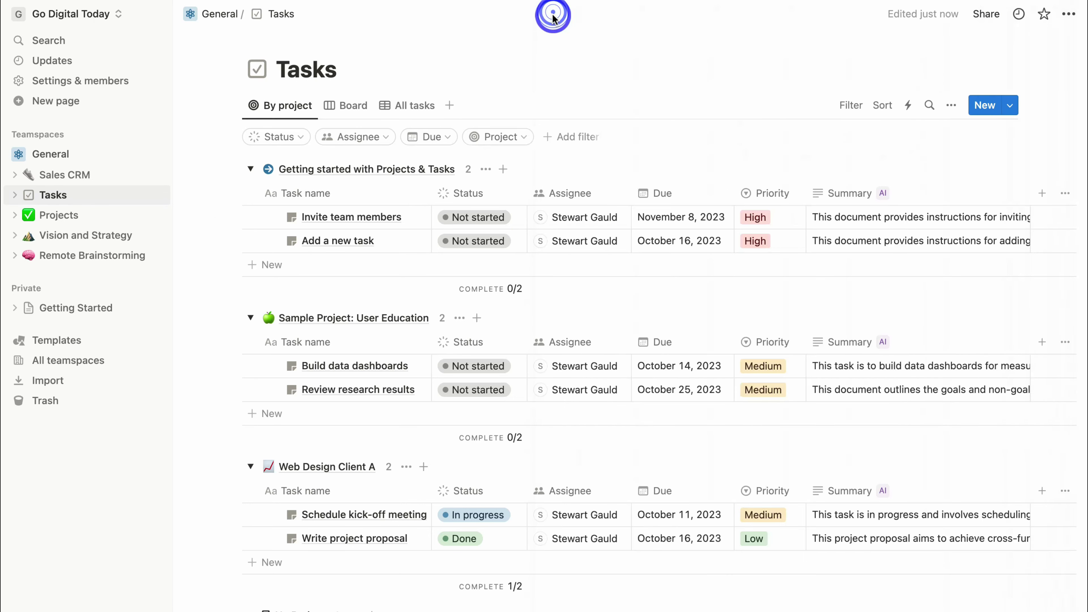
click(97, 178)
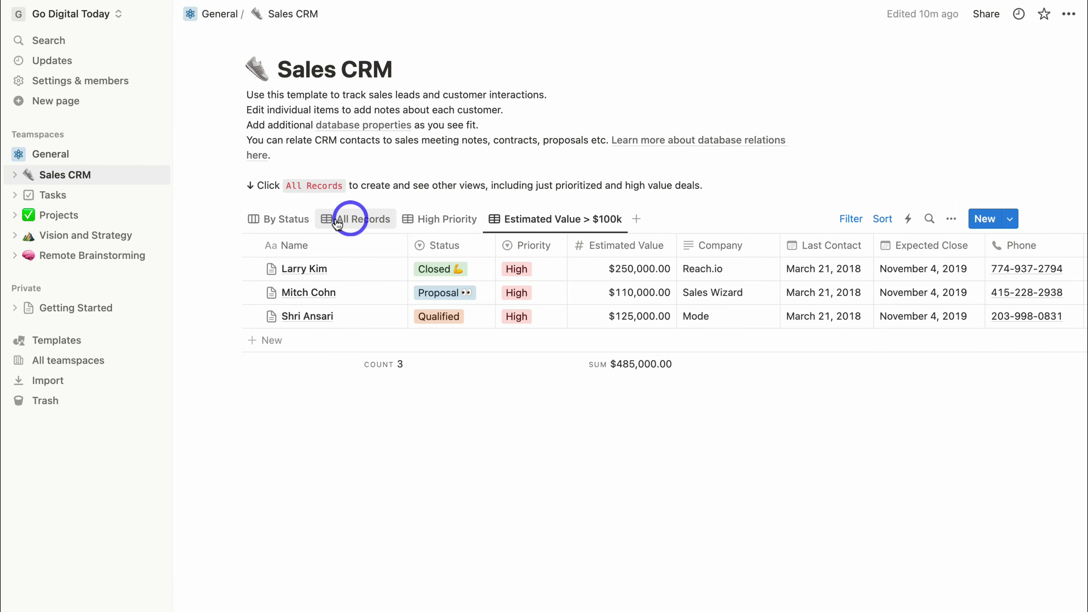
Add an empty record under All Records in Sales CRM, then create a blank page in General.
click(350, 221)
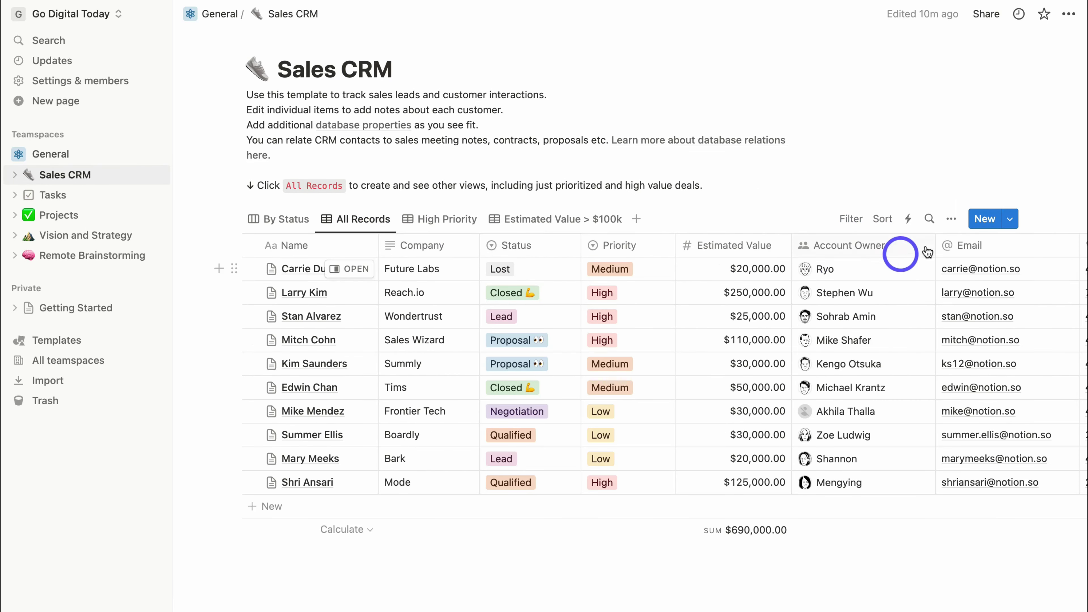
click(982, 220)
click(720, 109)
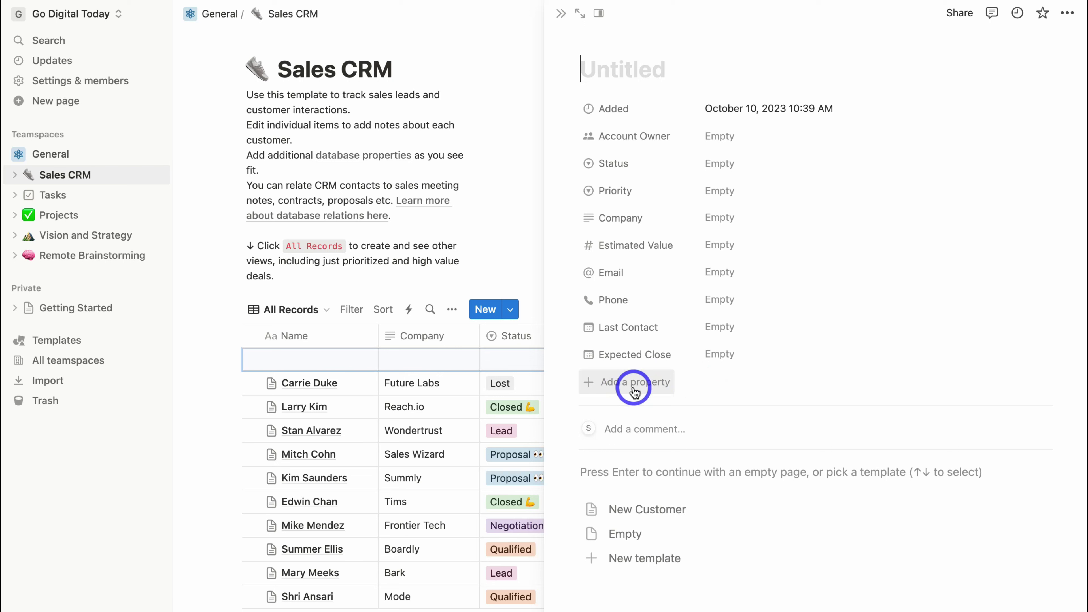
click(561, 13)
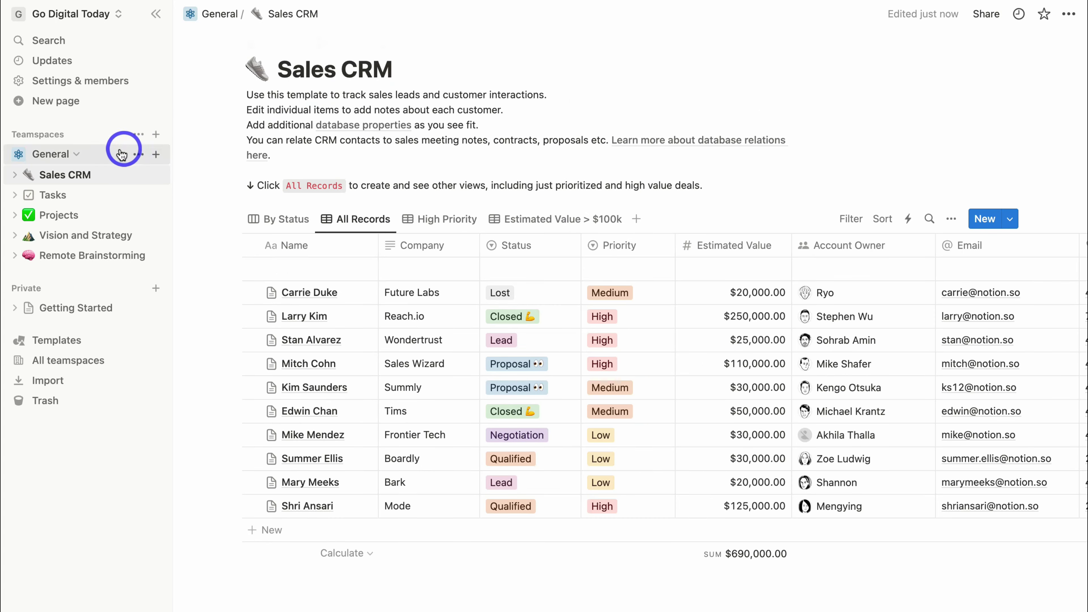
click(154, 156)
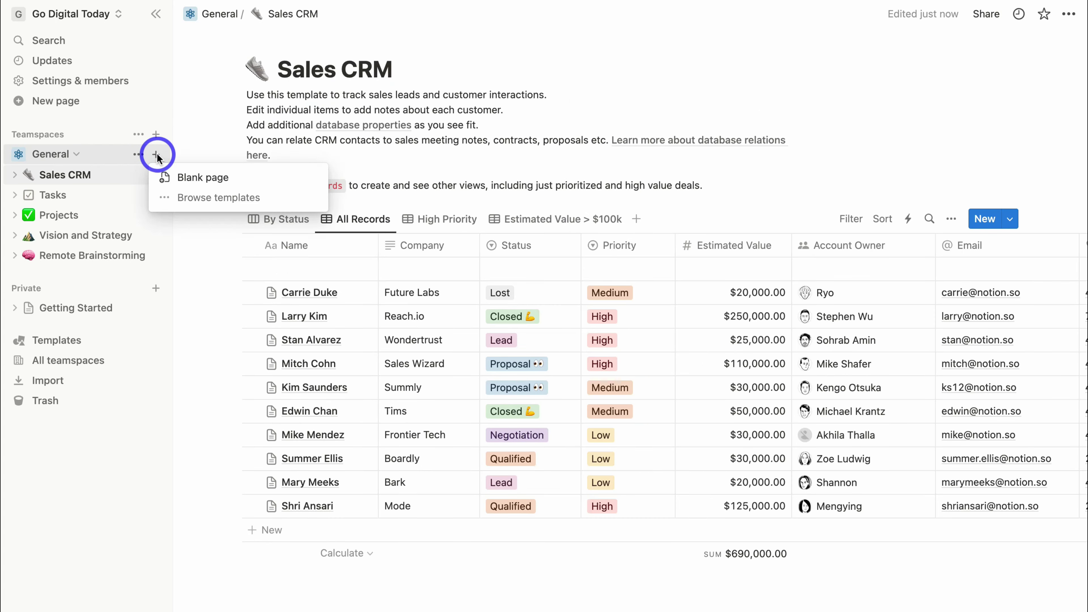
click(256, 185)
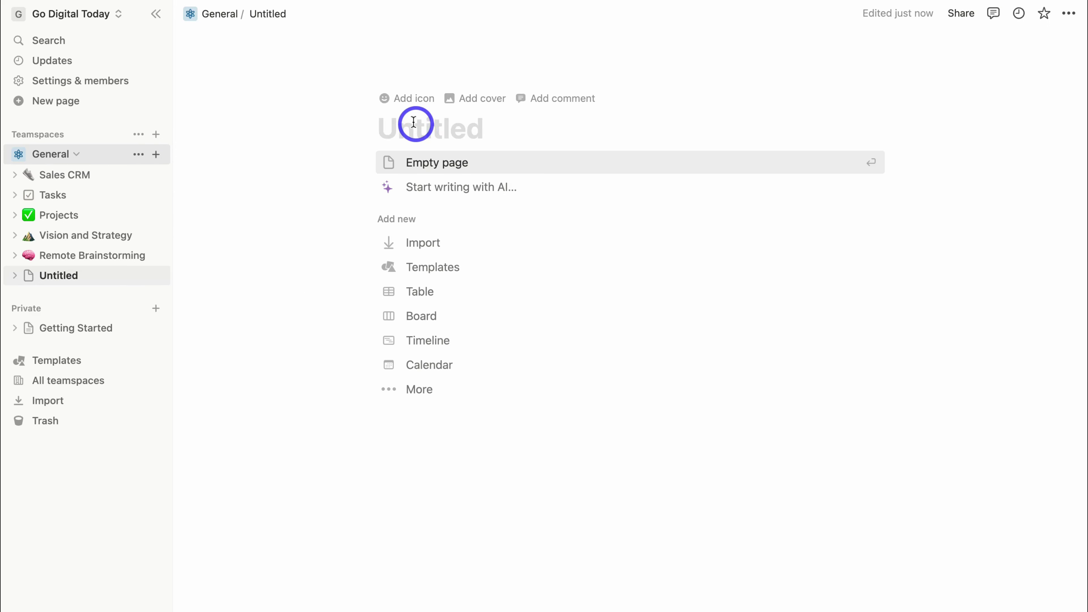
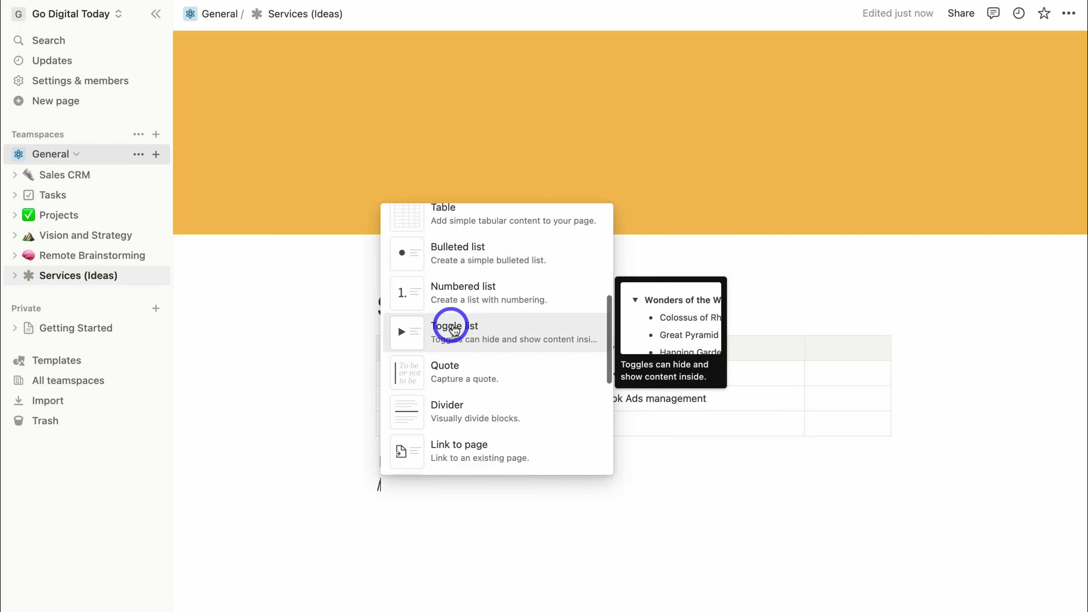
Insert a toggle list block below the Example checkbox.
click(479, 328)
Title the toggle 'Our top three ideas' and list Web design consulting, Workshops and Ads management inside.
text(Our top three ideas)
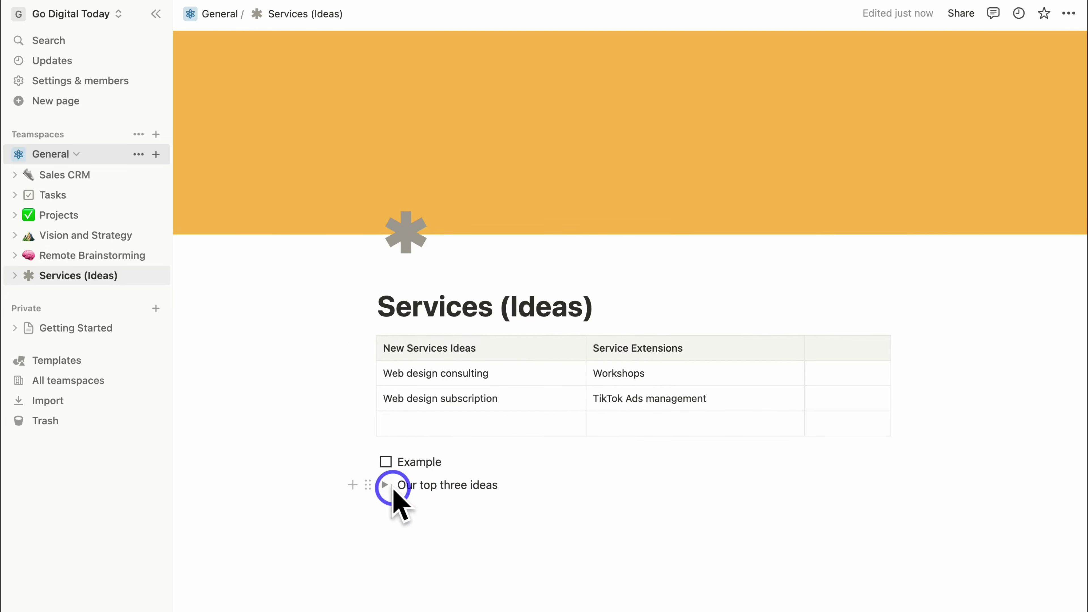
click(384, 486)
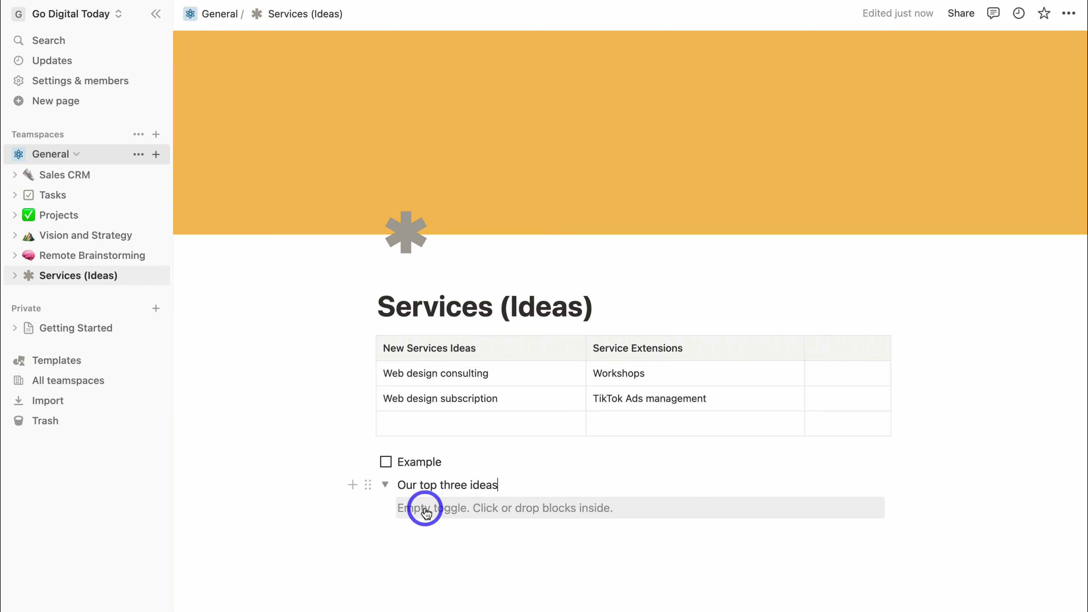
click(450, 510)
text(Web design consulting Workshops Ads management)
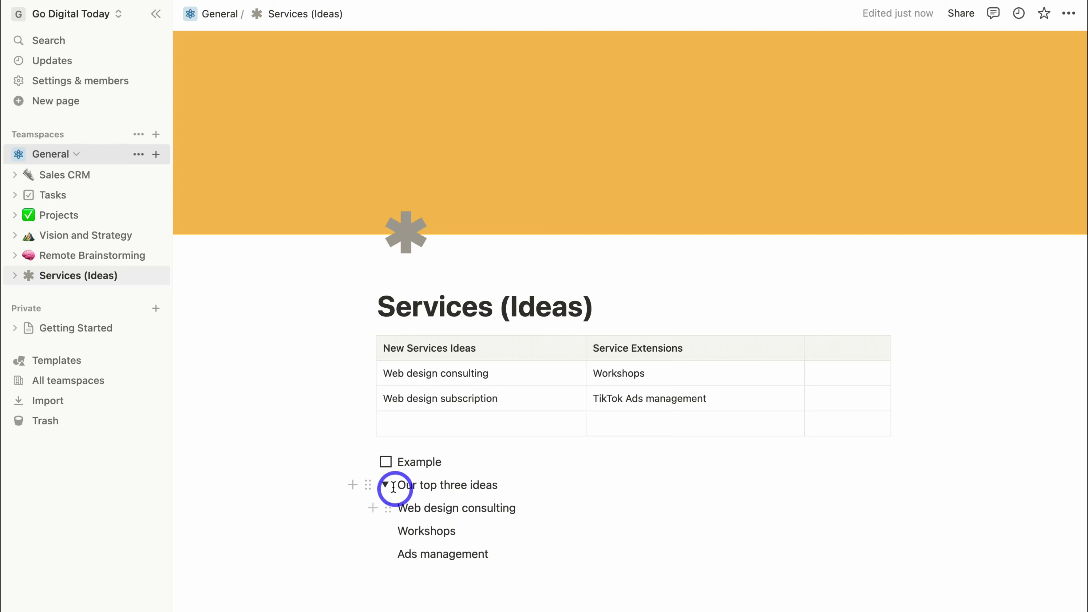
click(385, 485)
click(385, 485)
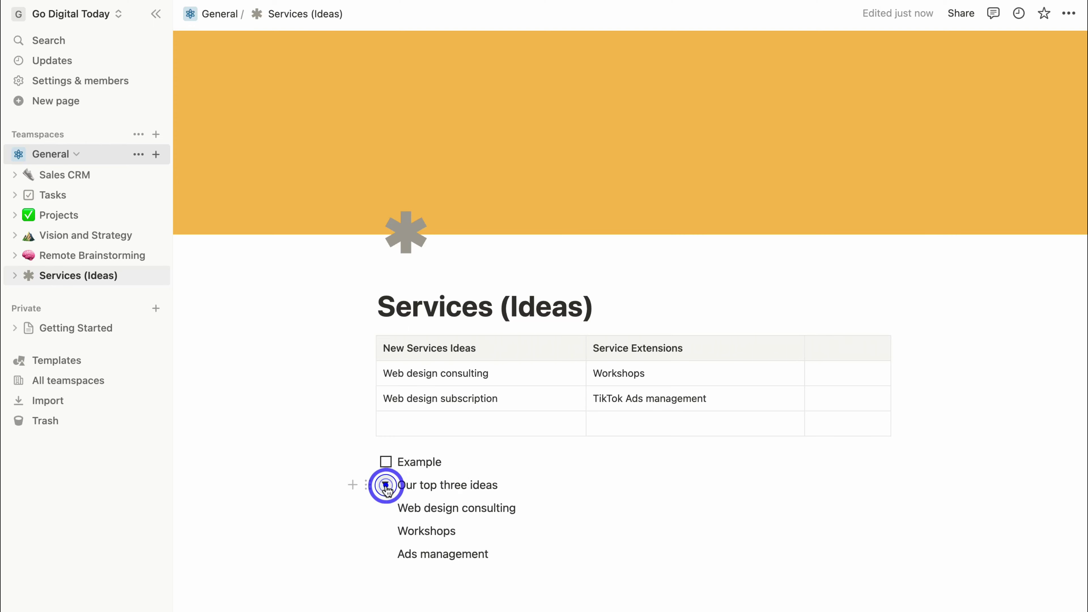
click(385, 486)
click(385, 486)
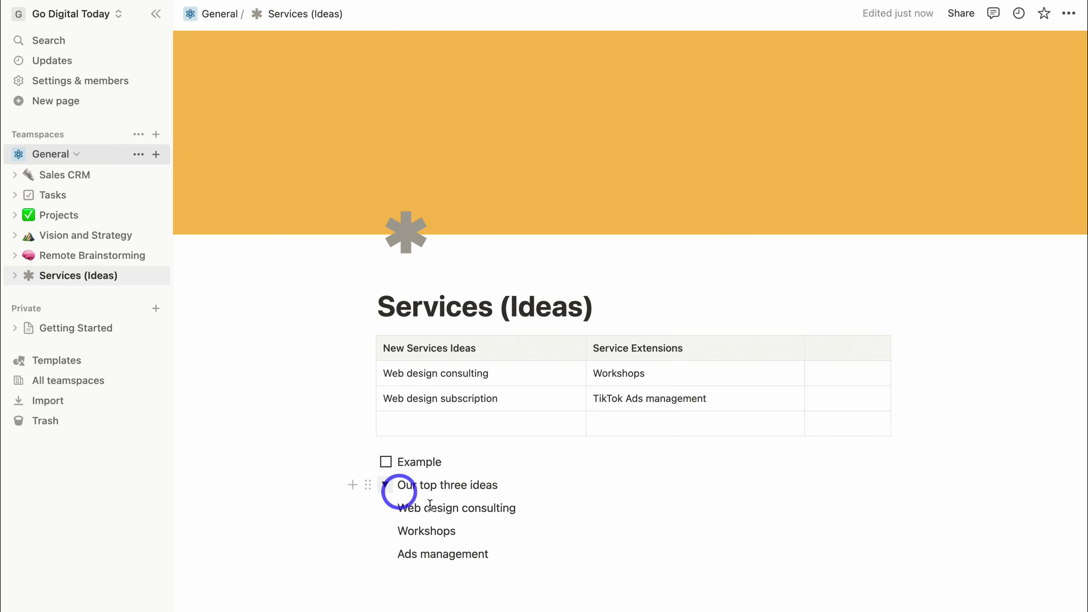
click(518, 562)
Embed the YouTube video 'How To Use WordPress 101' below the Ads management idea.
key(Return)
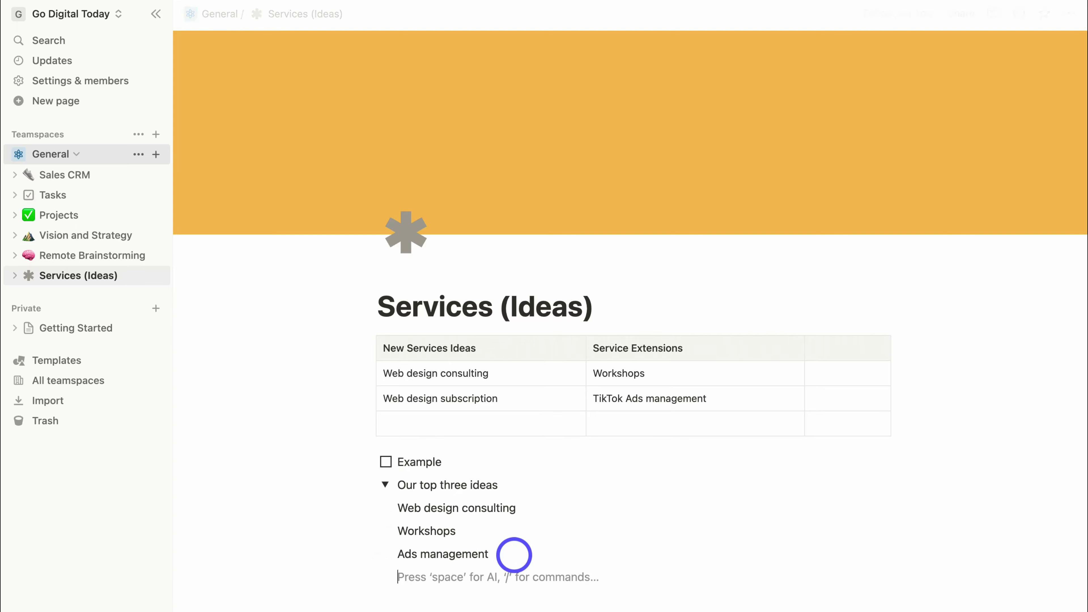
text(/)
scroll(522, 532, down, 5)
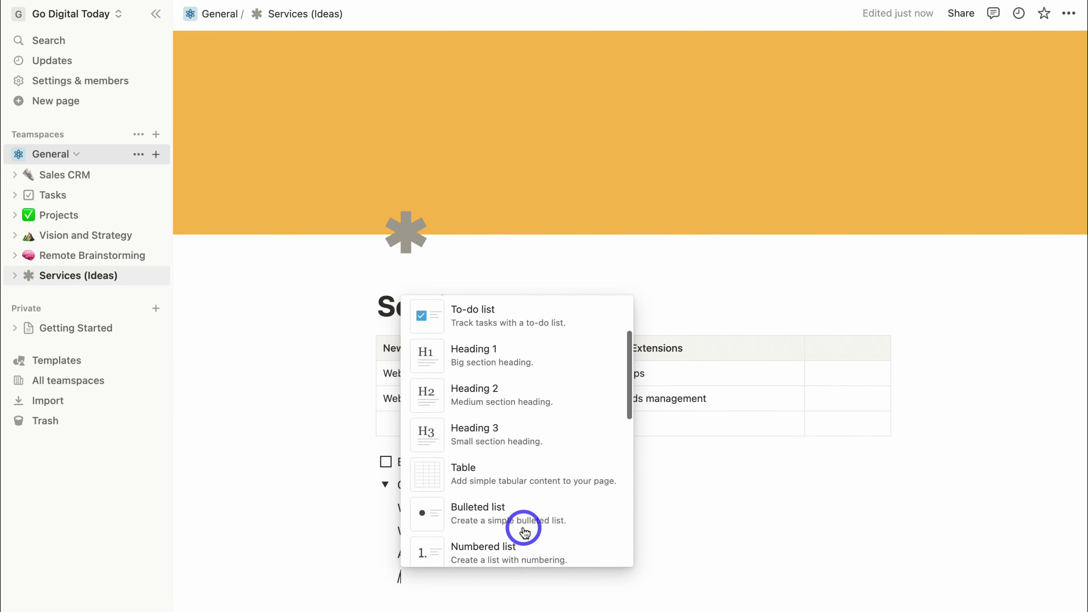
scroll(524, 531, down, 8)
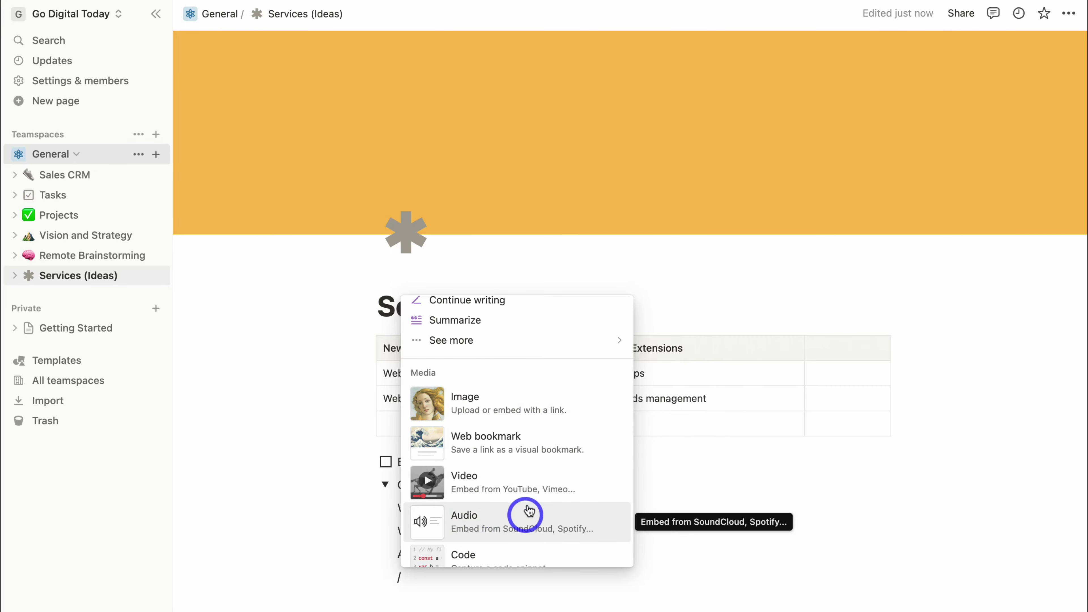
click(506, 485)
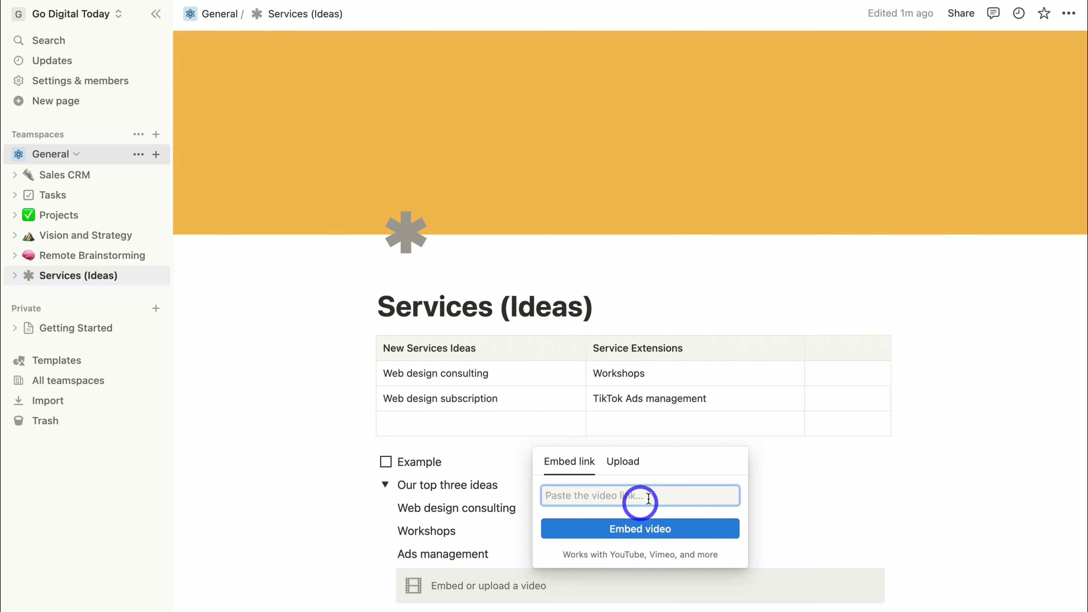
click(602, 497)
text(https://youtu.be/hVLXFXW78mU)
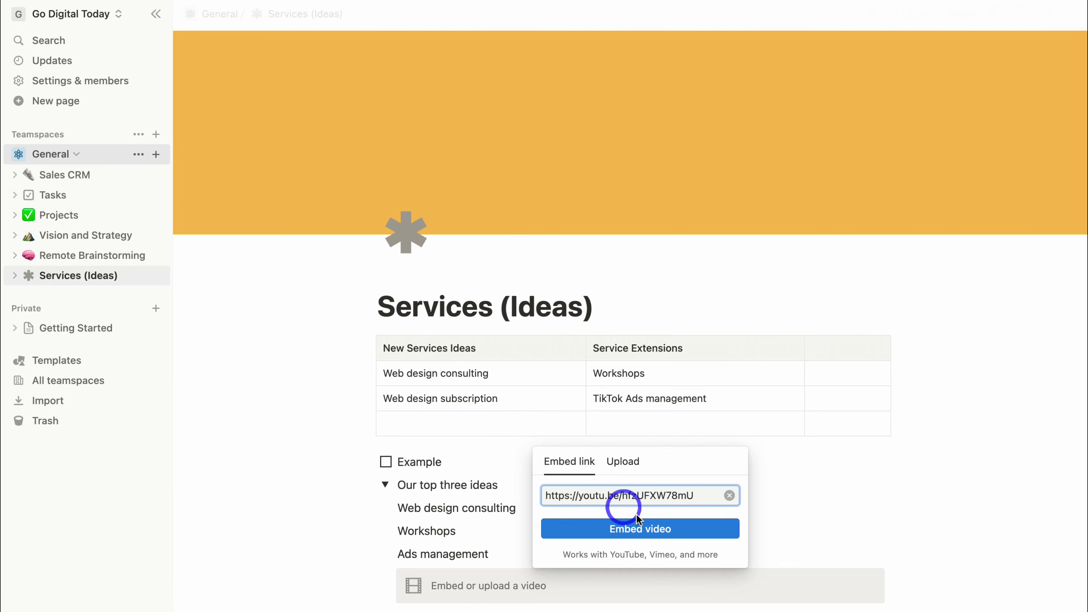
click(624, 525)
scroll(599, 435, down, 5)
click(500, 341)
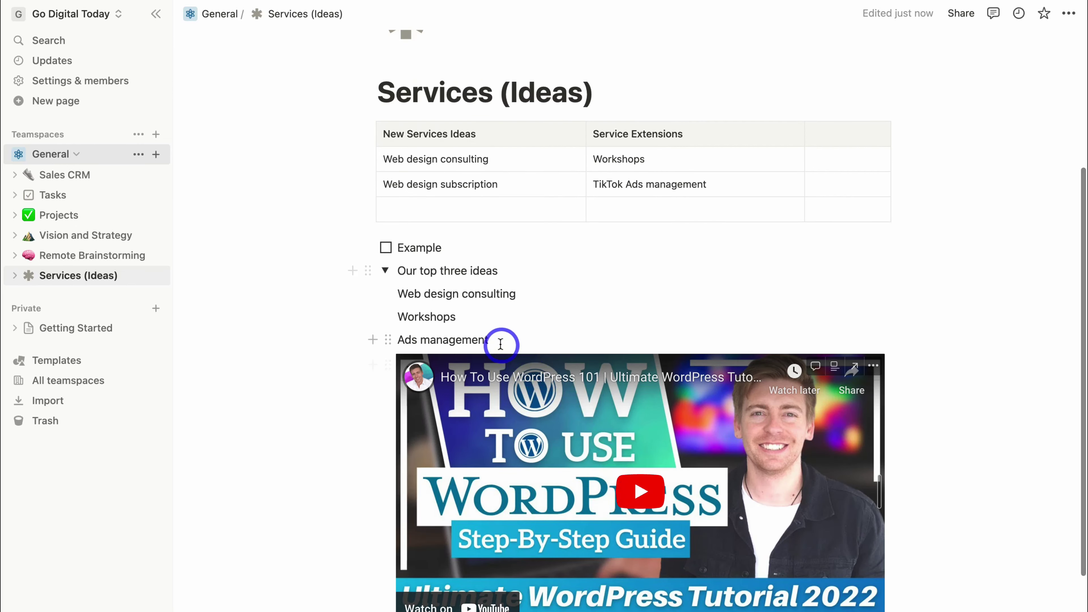
key(Return)
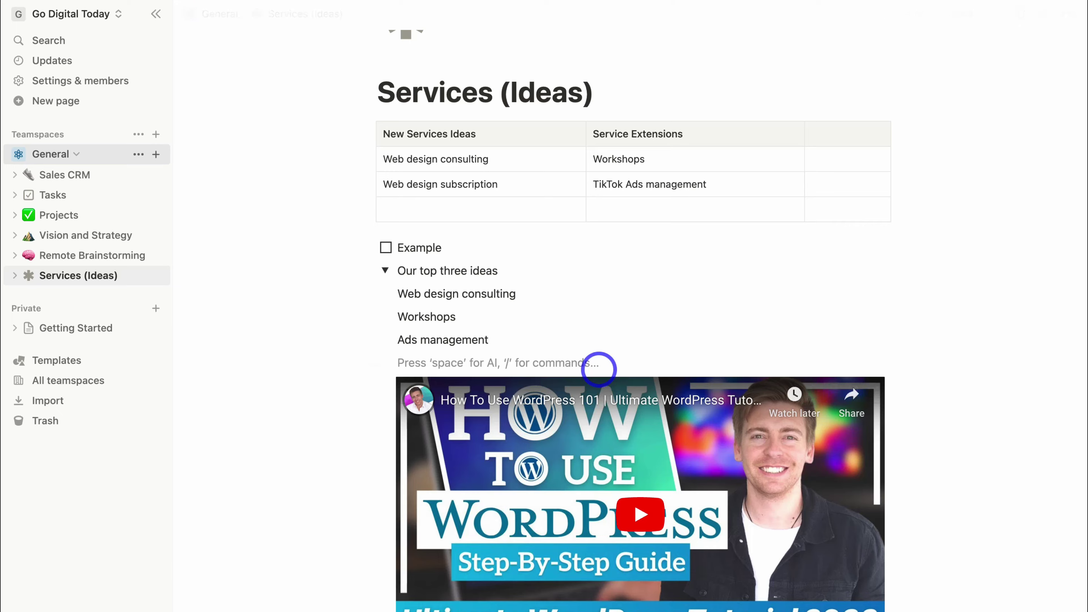
Remove the stray empty block and insert a 'New button' block beneath the WordPress video.
key(BackSpace)
scroll(598, 385, down, 4)
click(514, 502)
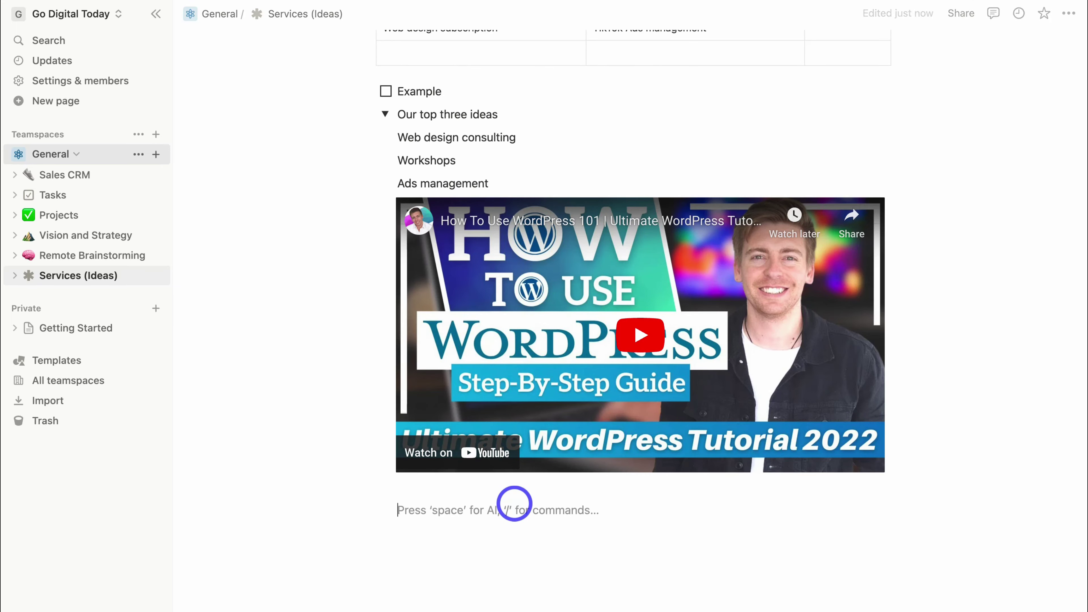
text(/)
scroll(532, 460, down, 1)
scroll(533, 461, down, 12)
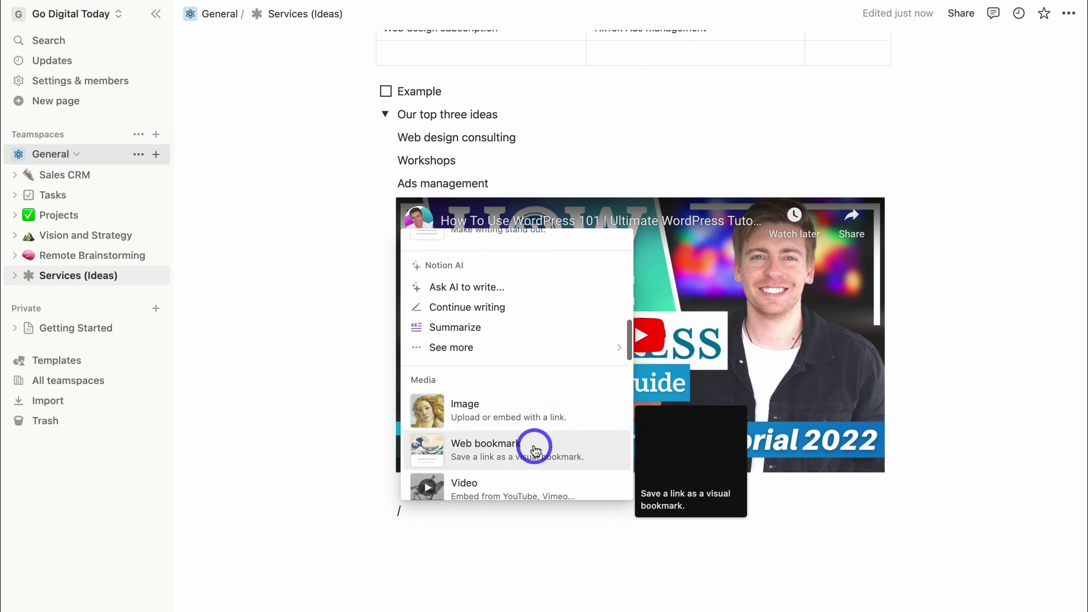
scroll(535, 450, down, 3)
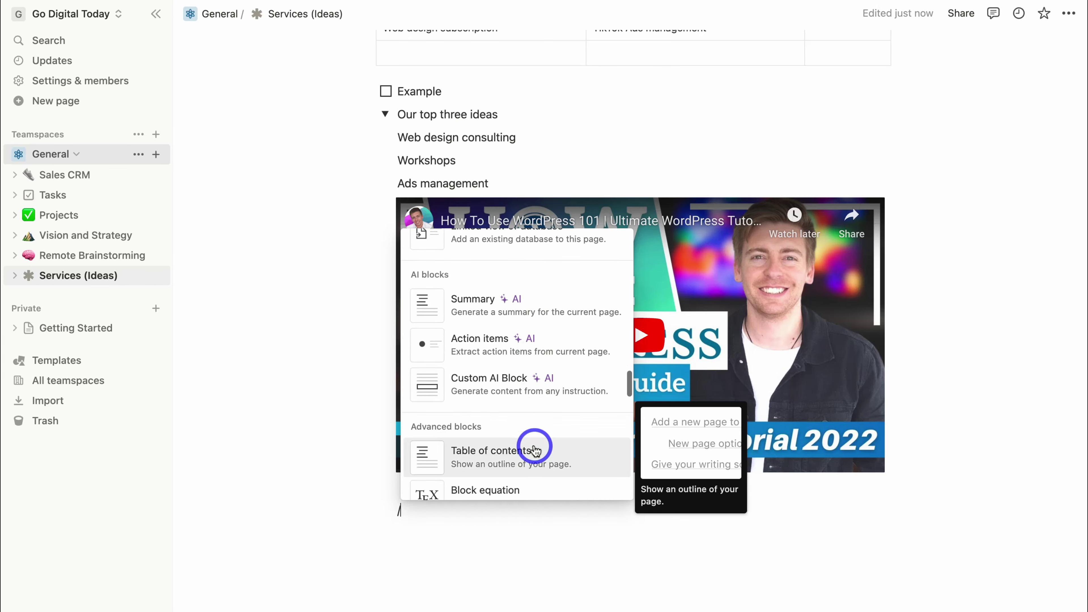
scroll(535, 449, down, 2)
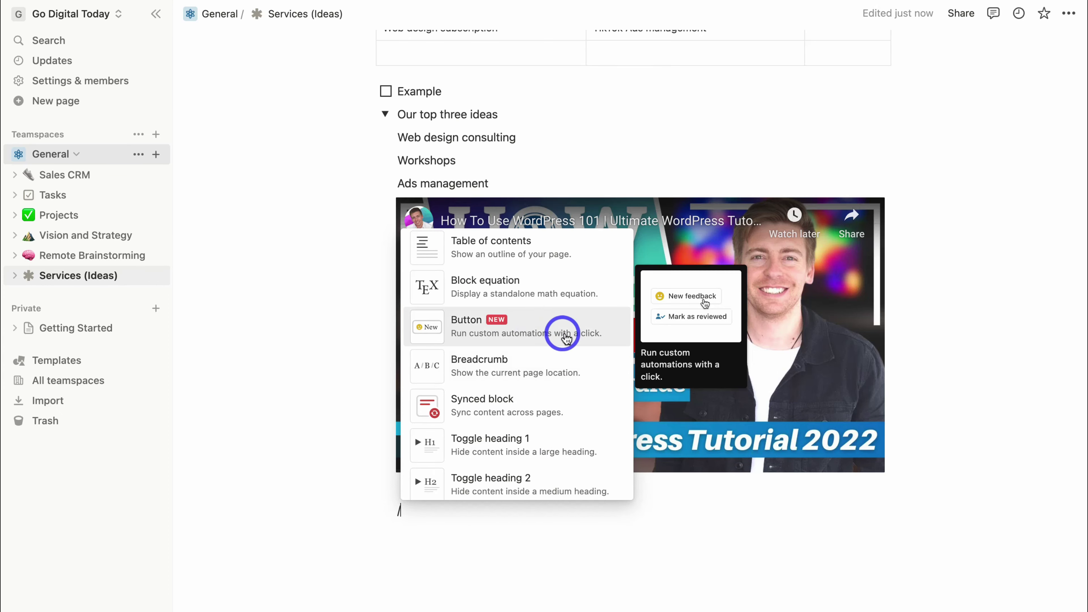
click(563, 403)
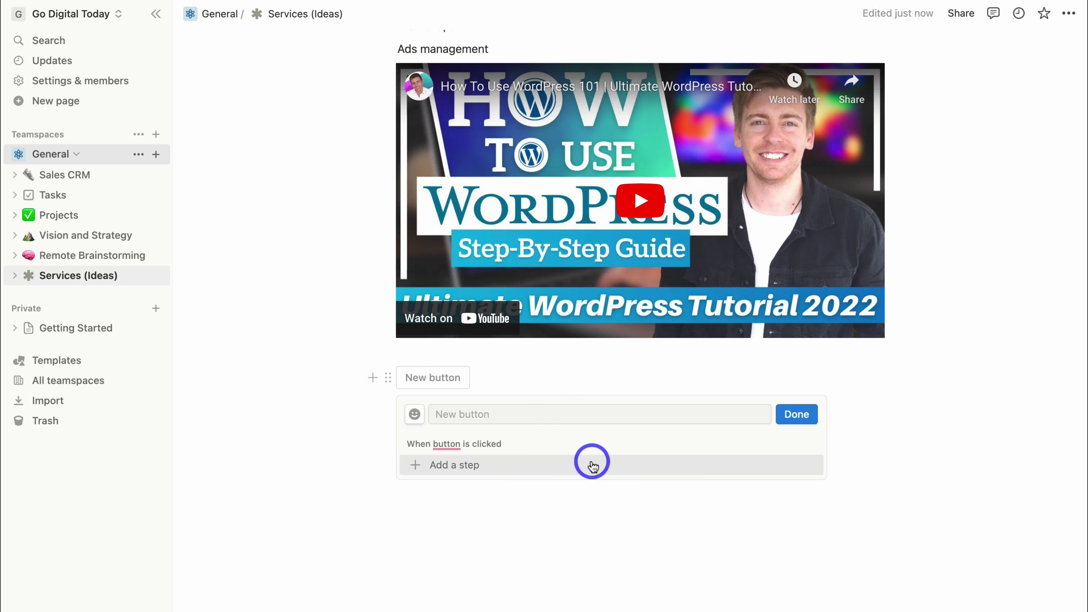
click(531, 498)
Open the Notion AI prompt in the empty block and browse its writing options.
key(space)
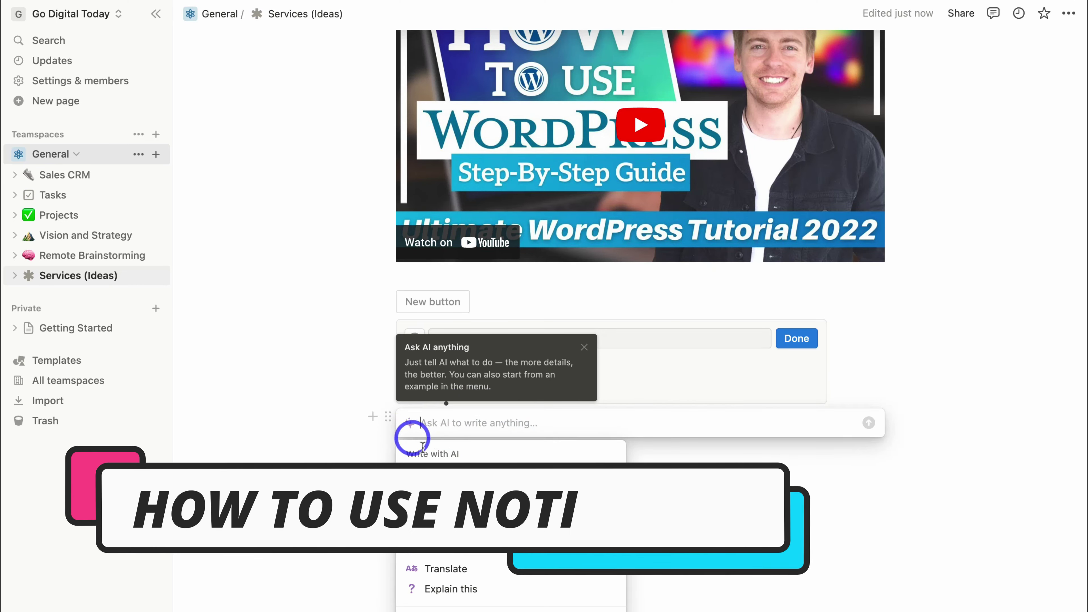
scroll(535, 469, down, 3)
scroll(551, 461, up, 3)
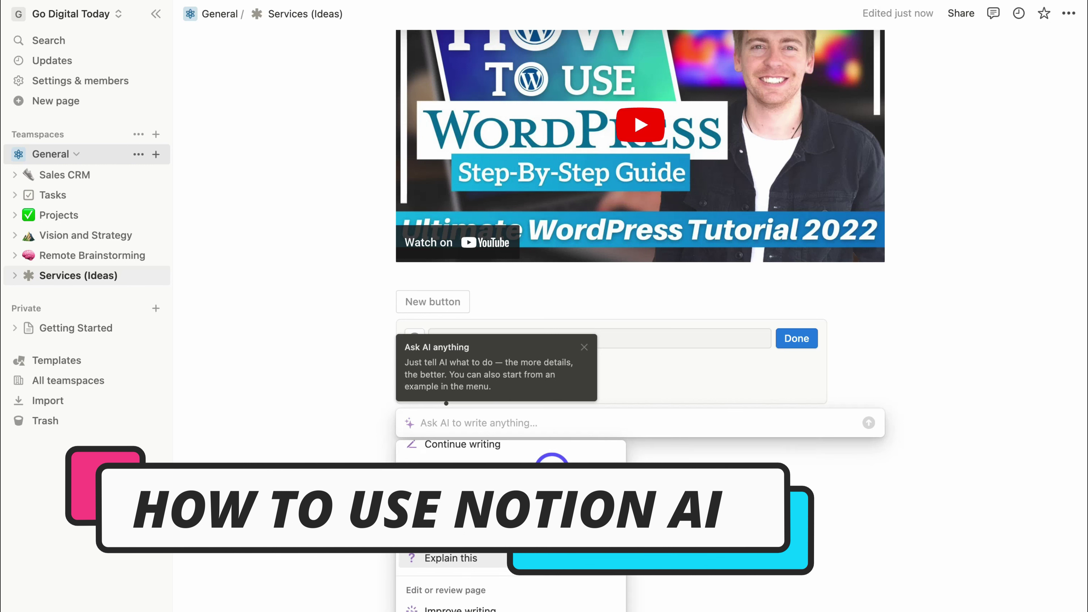
scroll(536, 471, down, 2)
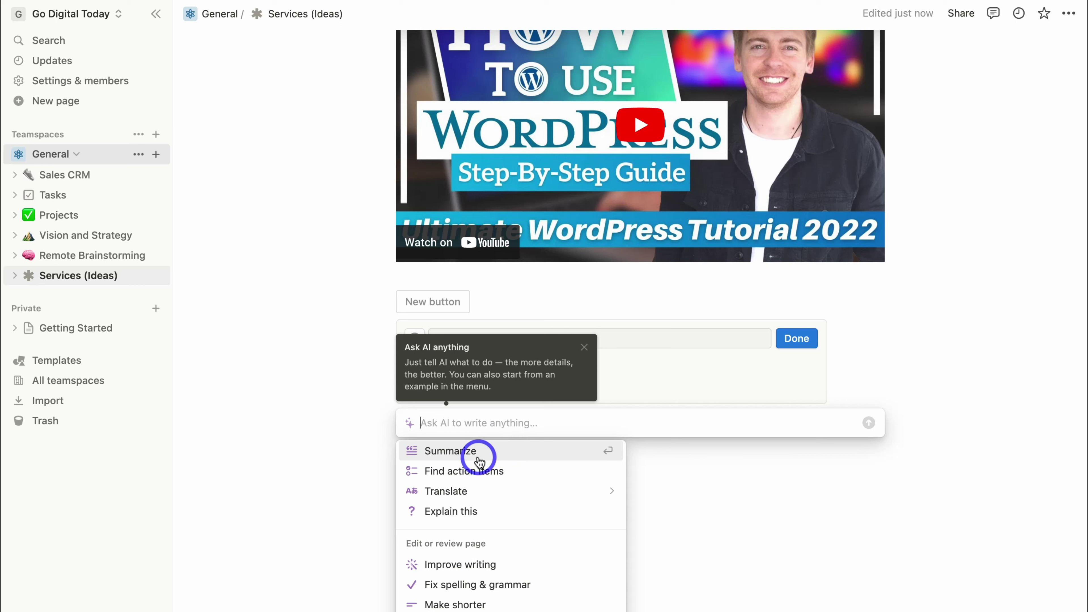
mouse_move(434, 500)
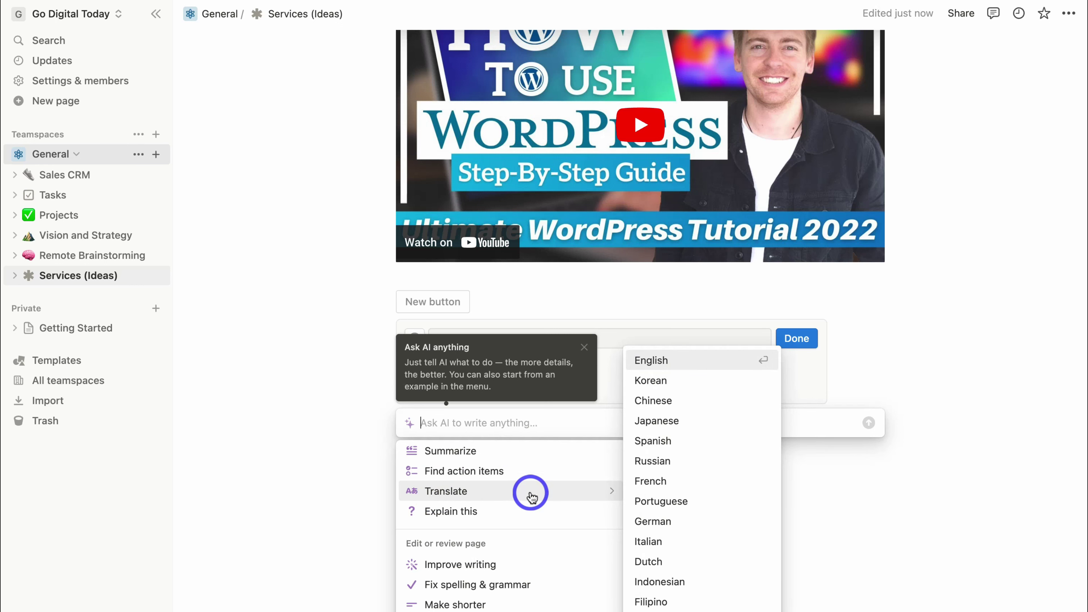
scroll(531, 497, down, 3)
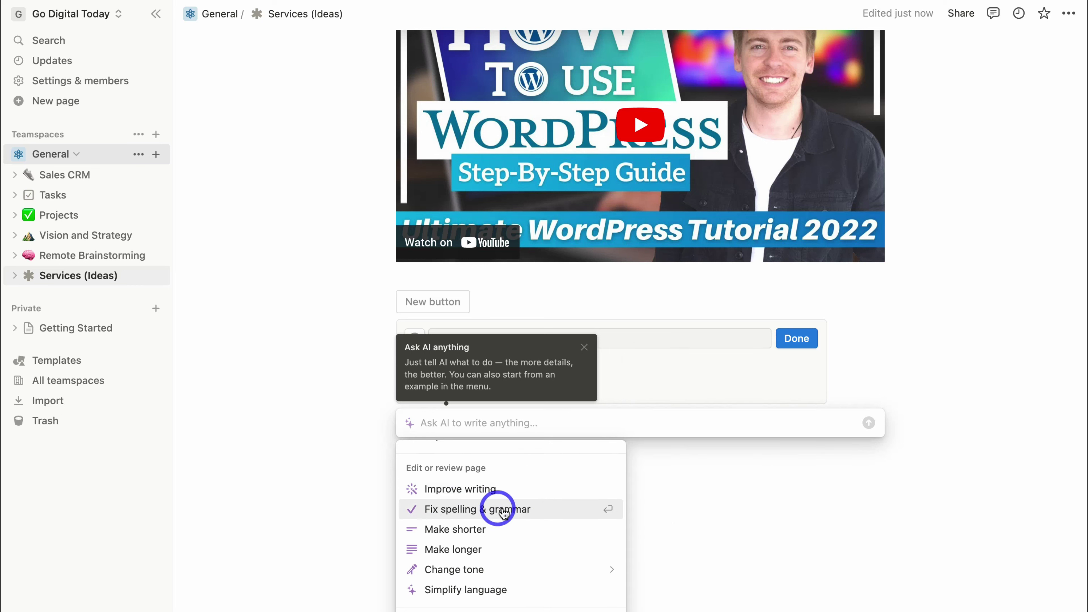
scroll(503, 512, down, 2)
mouse_move(488, 525)
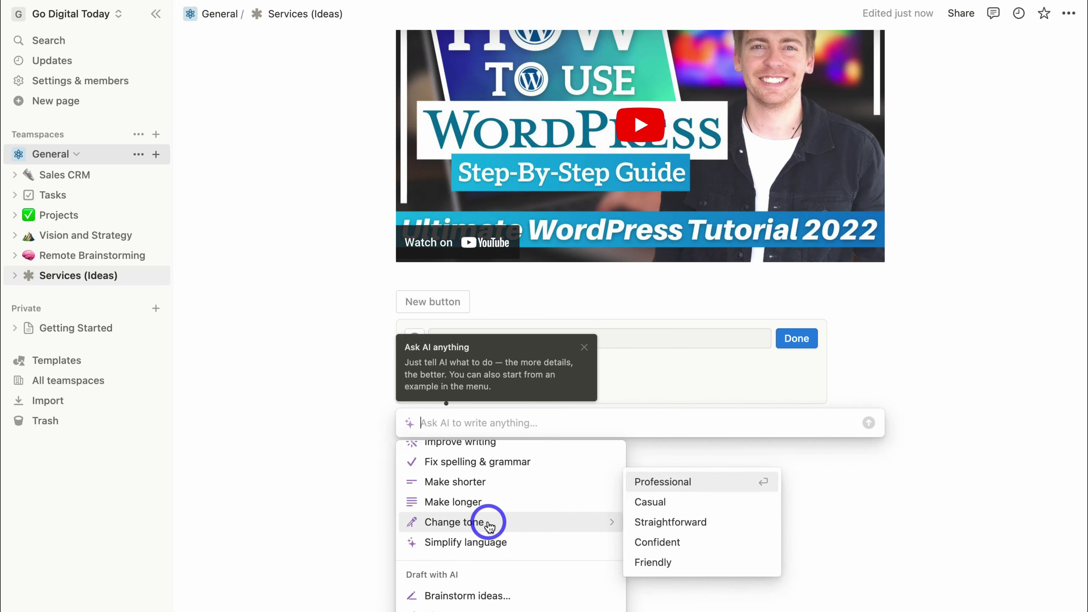
scroll(534, 544, down, 3)
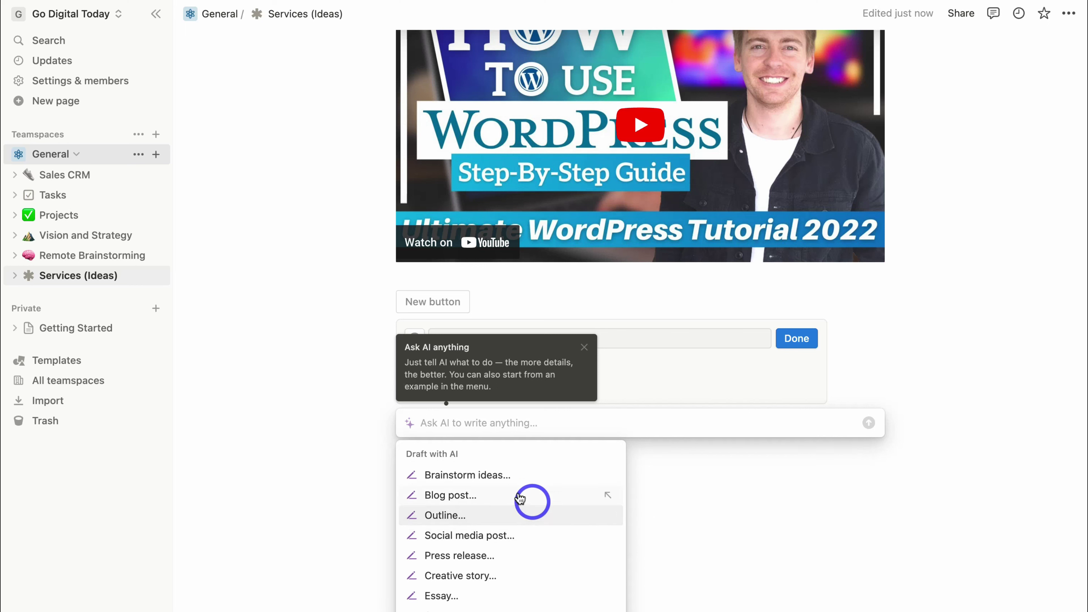
scroll(485, 544, down, 1)
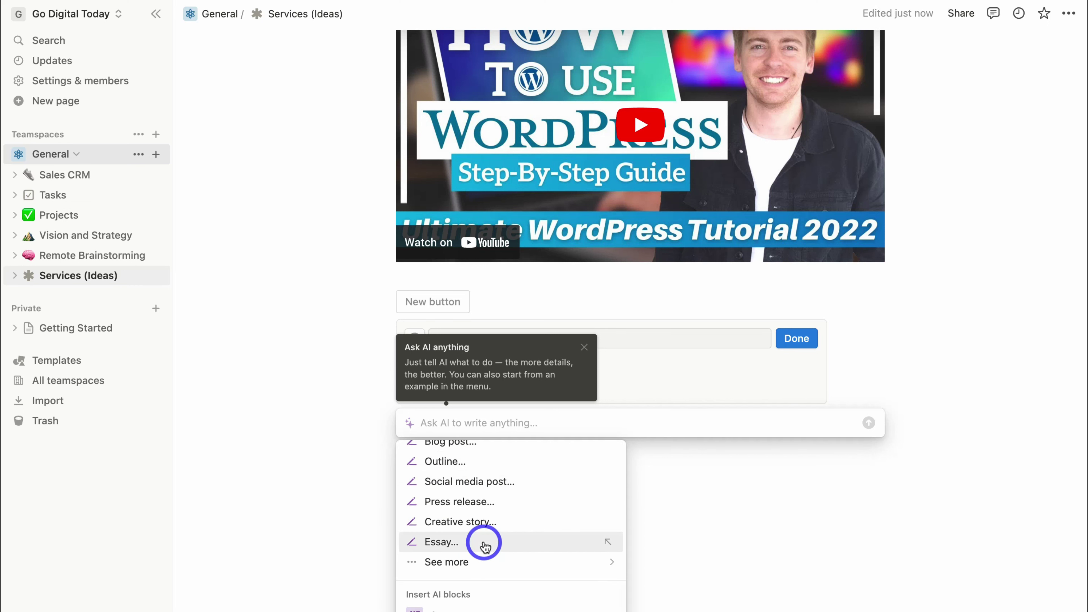
scroll(485, 545, up, 2)
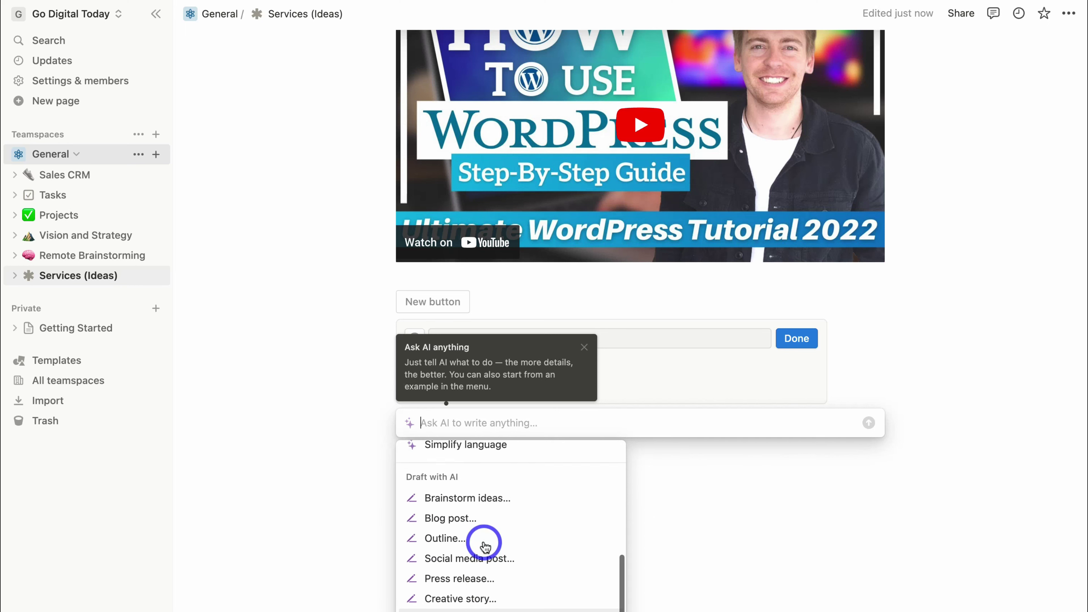
Ask Notion AI to brainstorm ideas on 'web design services that we can provide'.
click(489, 501)
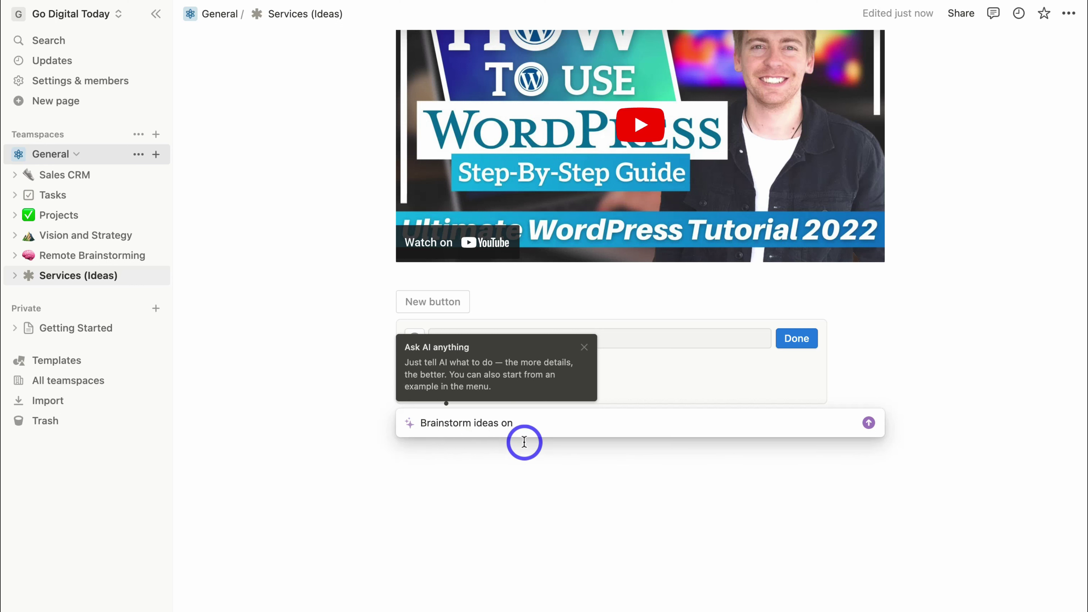
text(web design services that we can provide)
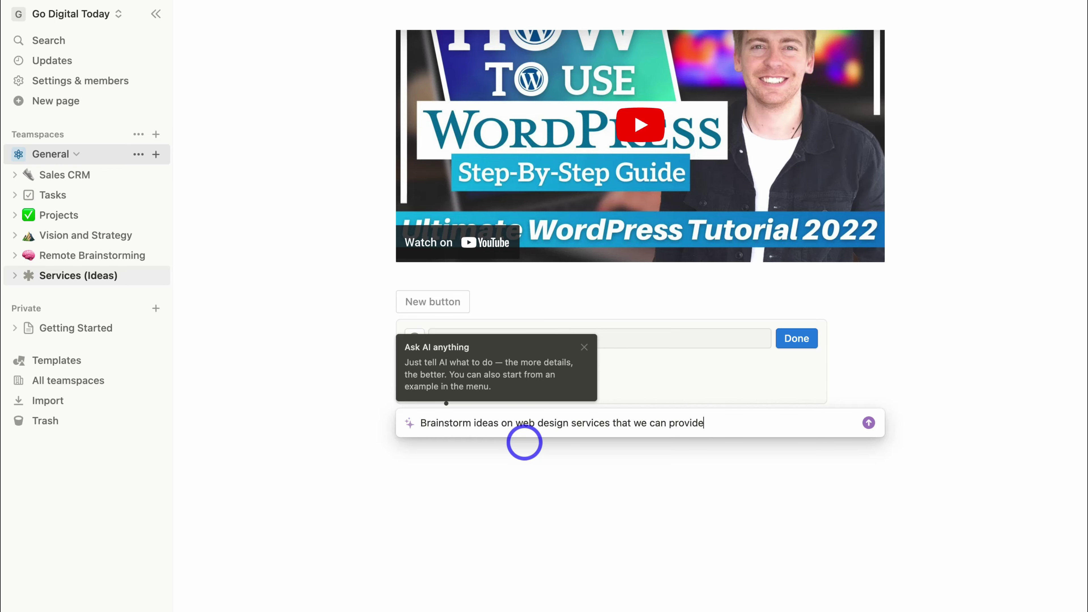
key(Return)
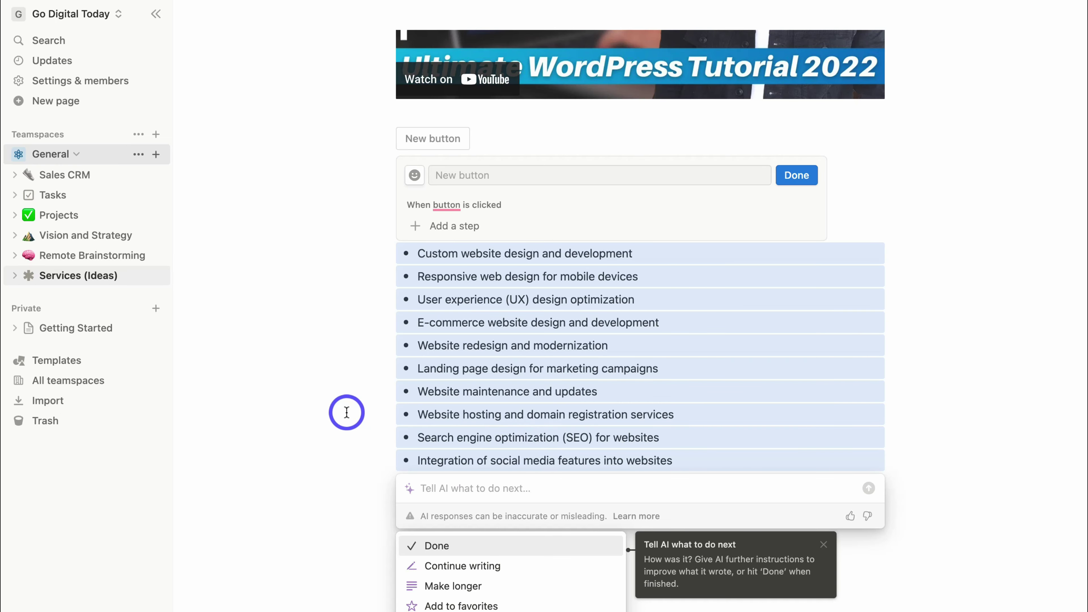
Insert the AI's ten web design service ideas and check the E-commerce line's actions menu.
click(347, 413)
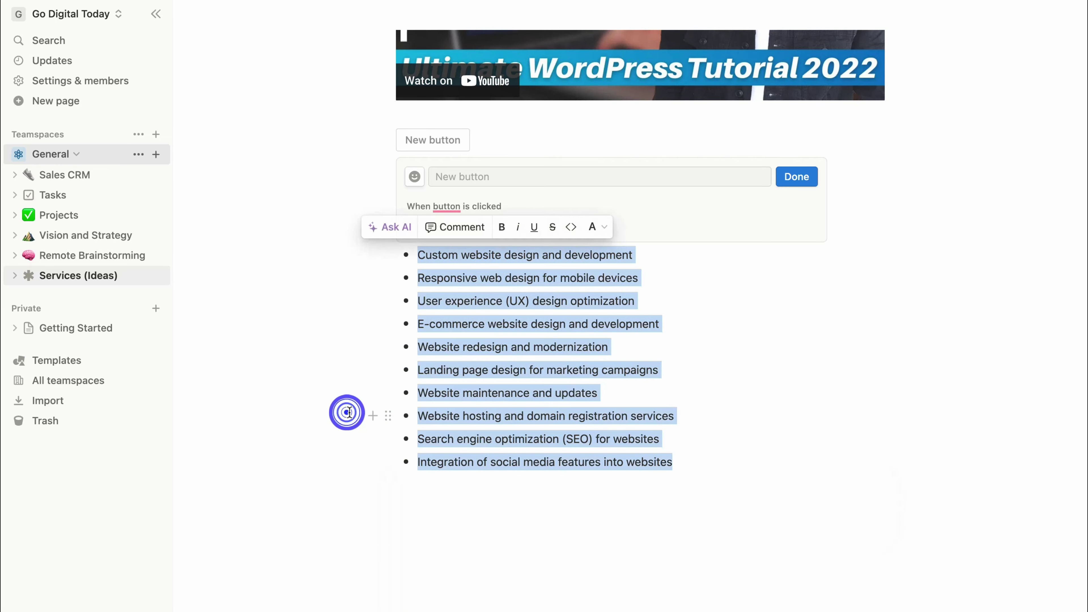
click(716, 462)
scroll(651, 384, up, 7)
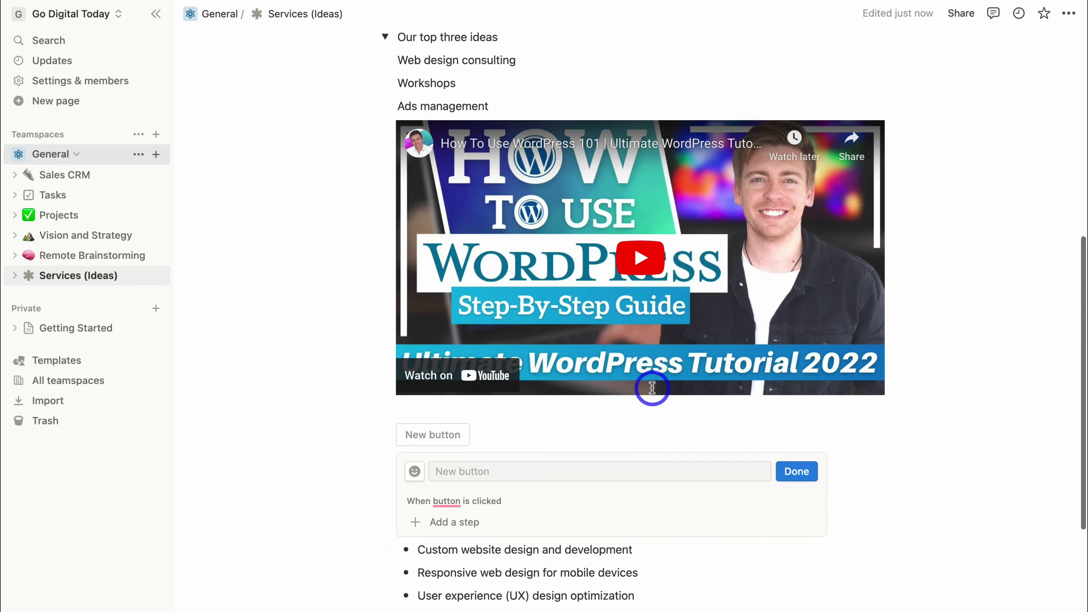
scroll(651, 557, down, 5)
drag(664, 402, 592, 406)
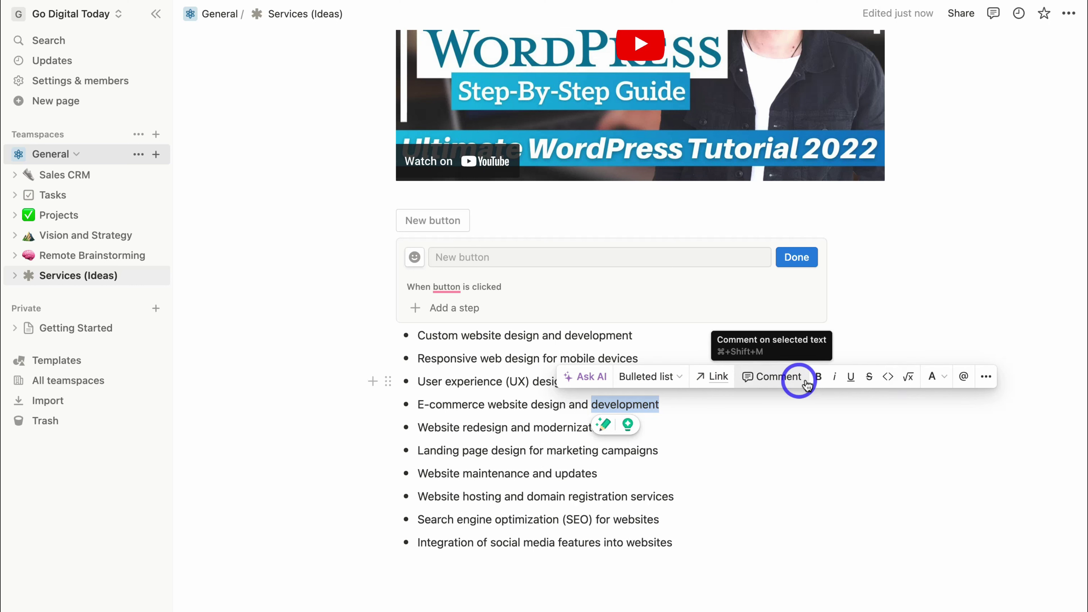
click(986, 378)
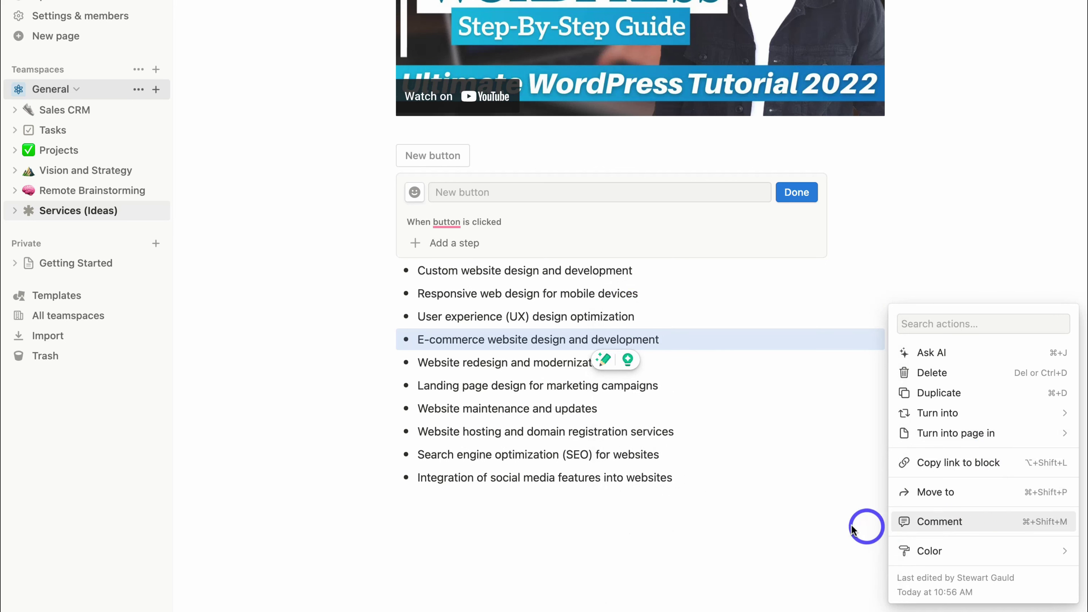
click(840, 525)
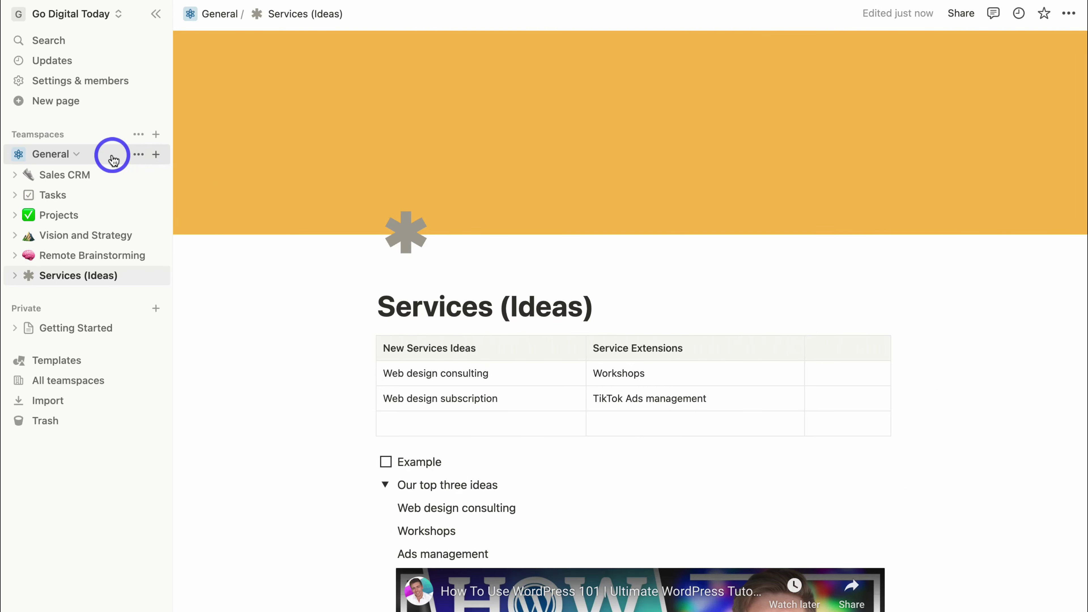
Add the Social Media Calendar template, found by searching 'social', to General.
click(155, 156)
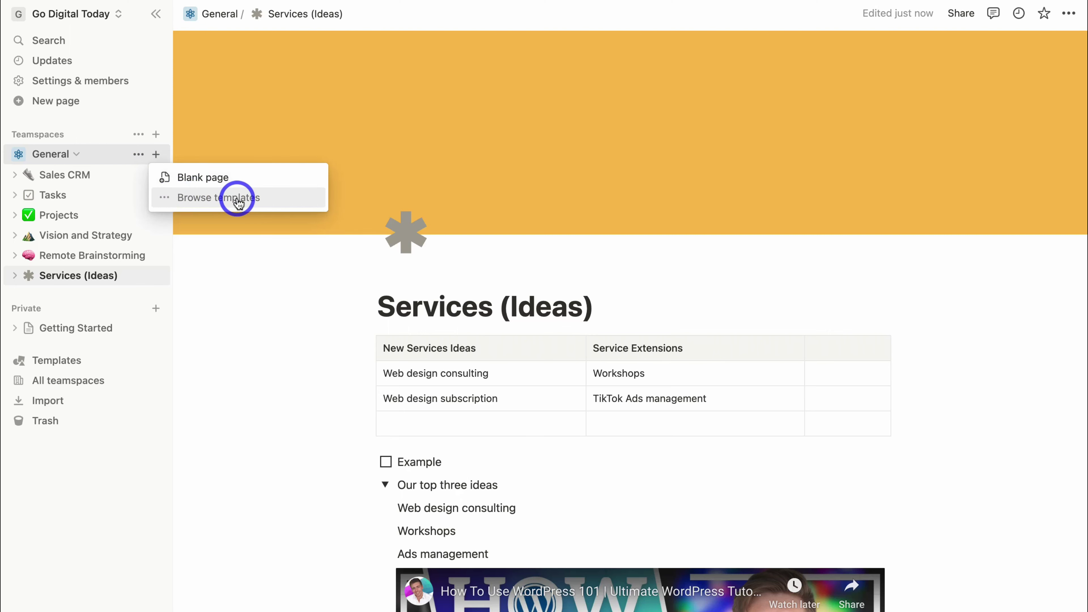
click(261, 198)
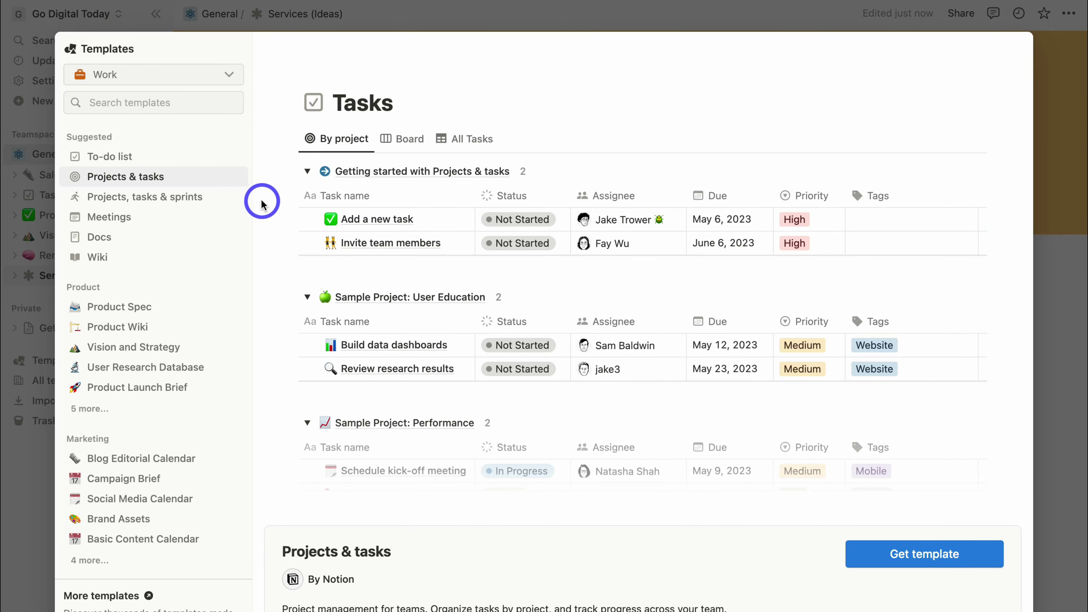
click(144, 104)
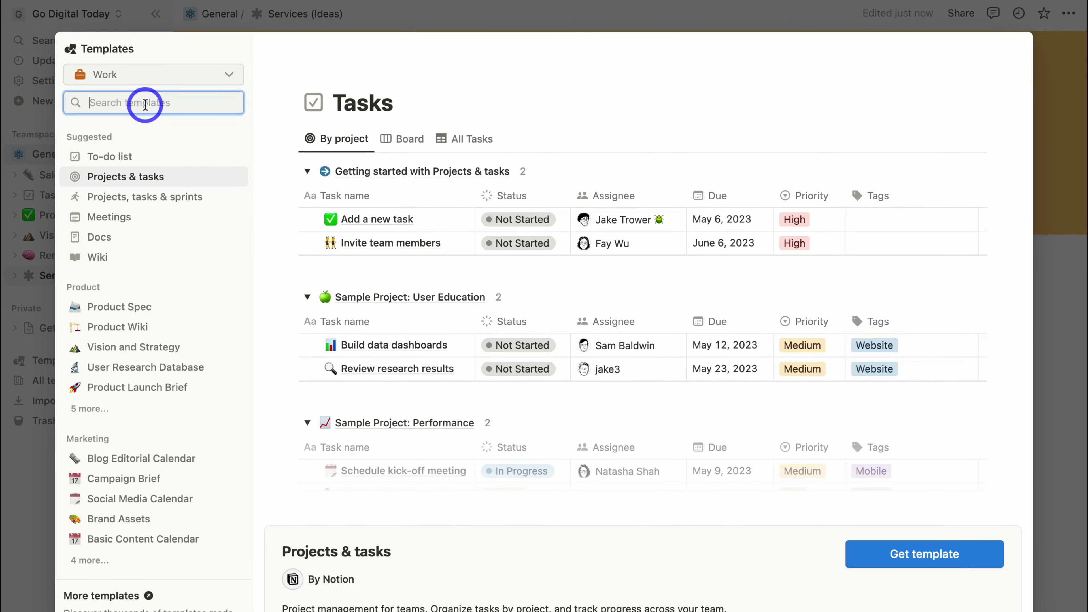
text(social)
click(192, 136)
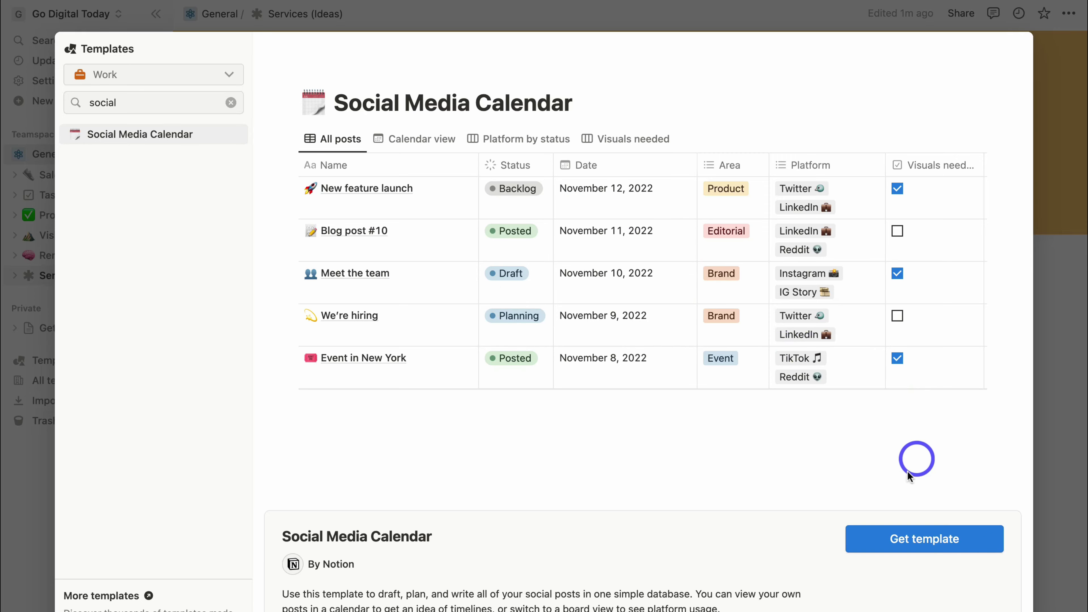
click(964, 538)
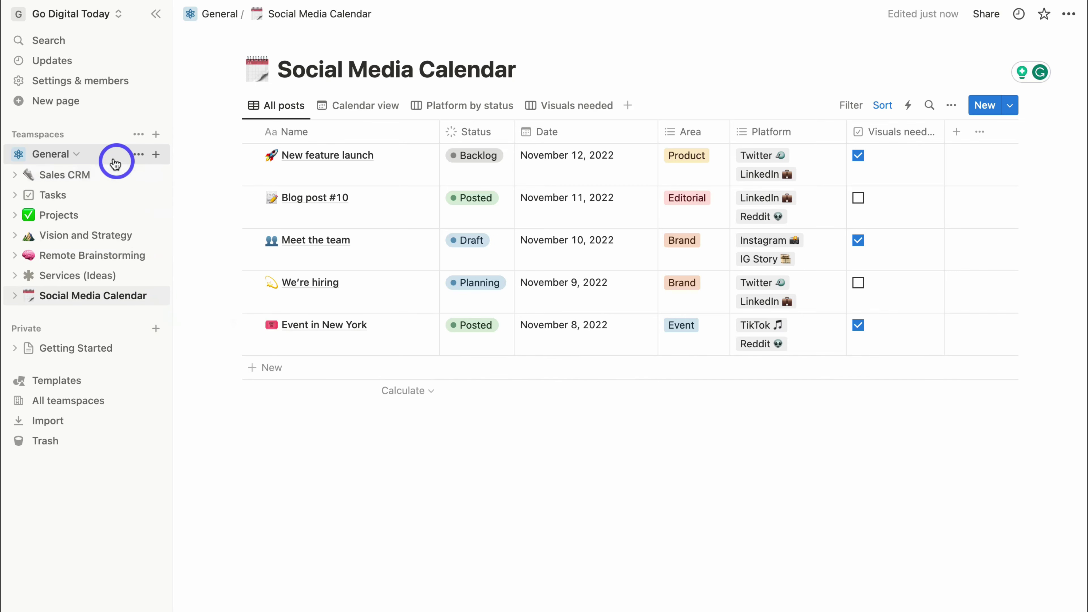
click(156, 136)
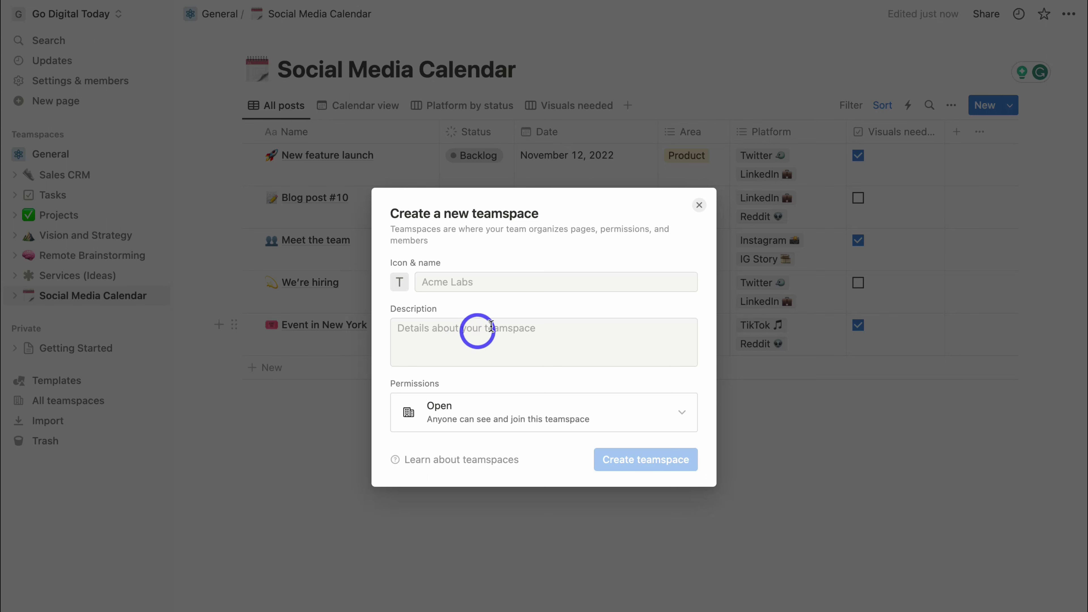
click(697, 205)
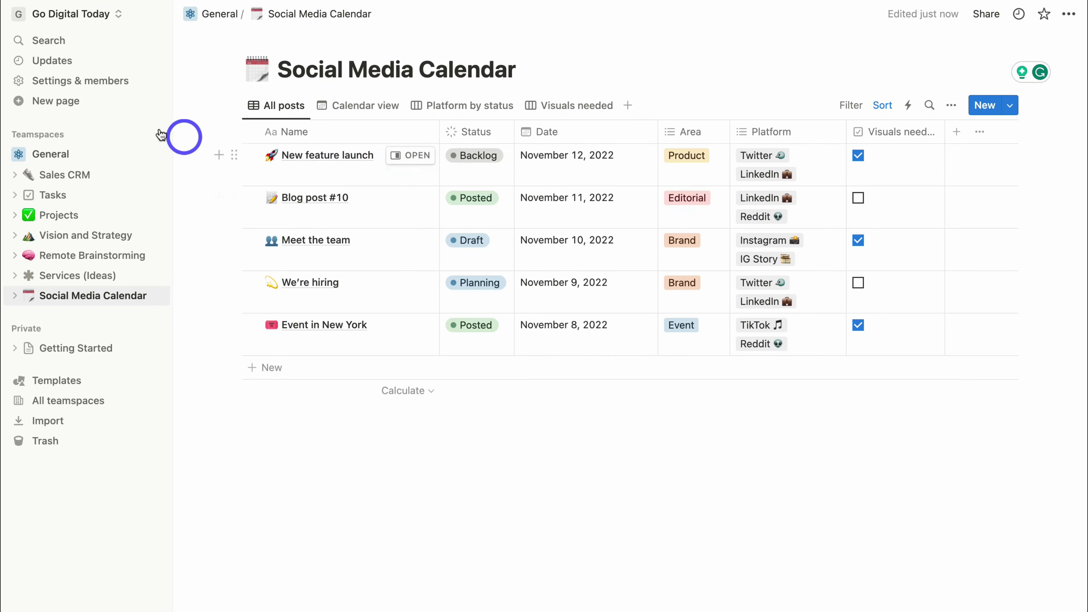
Replace the Domain in Workspace Settings with godigitaltoday and update it.
click(136, 86)
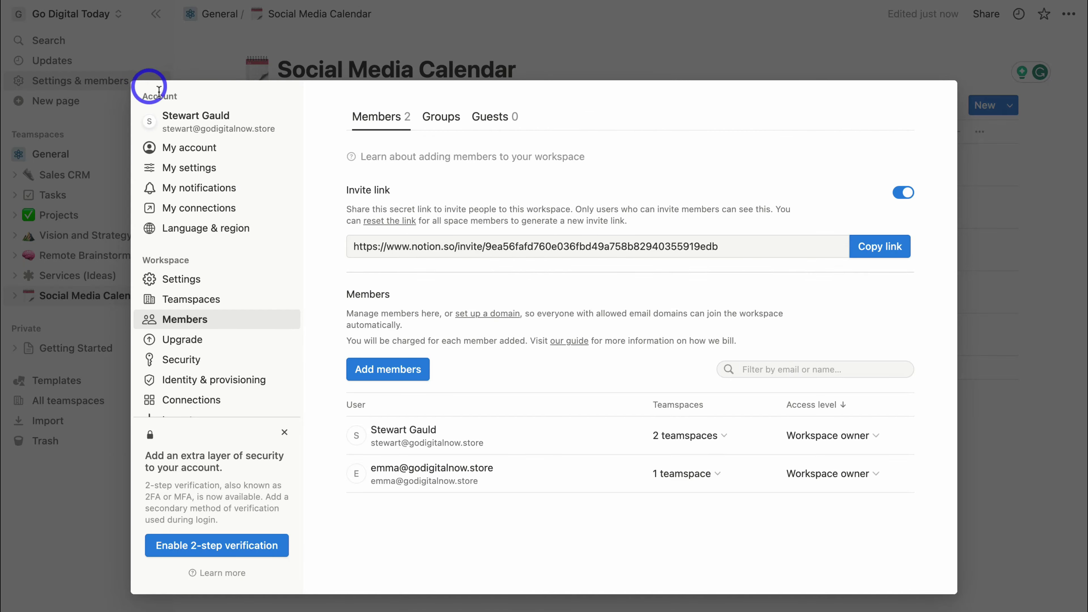
click(244, 154)
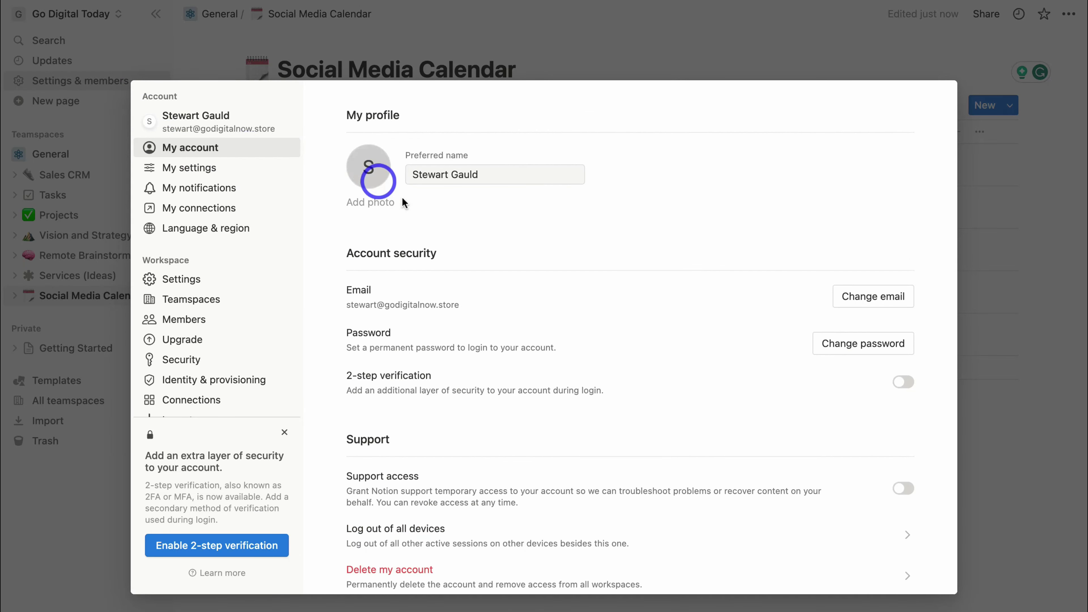
scroll(443, 243, down, 1)
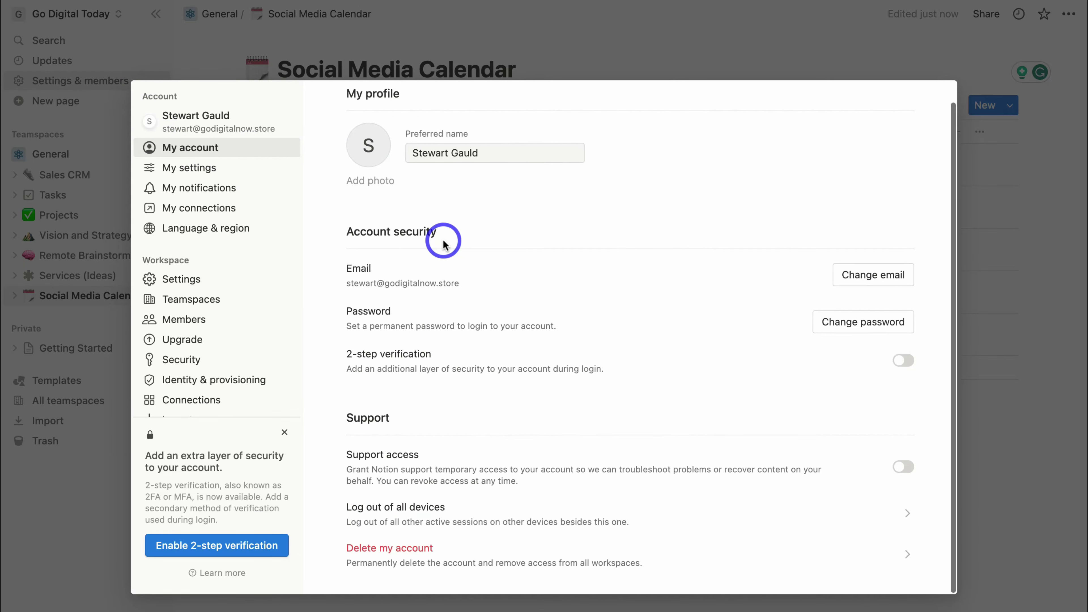
click(212, 168)
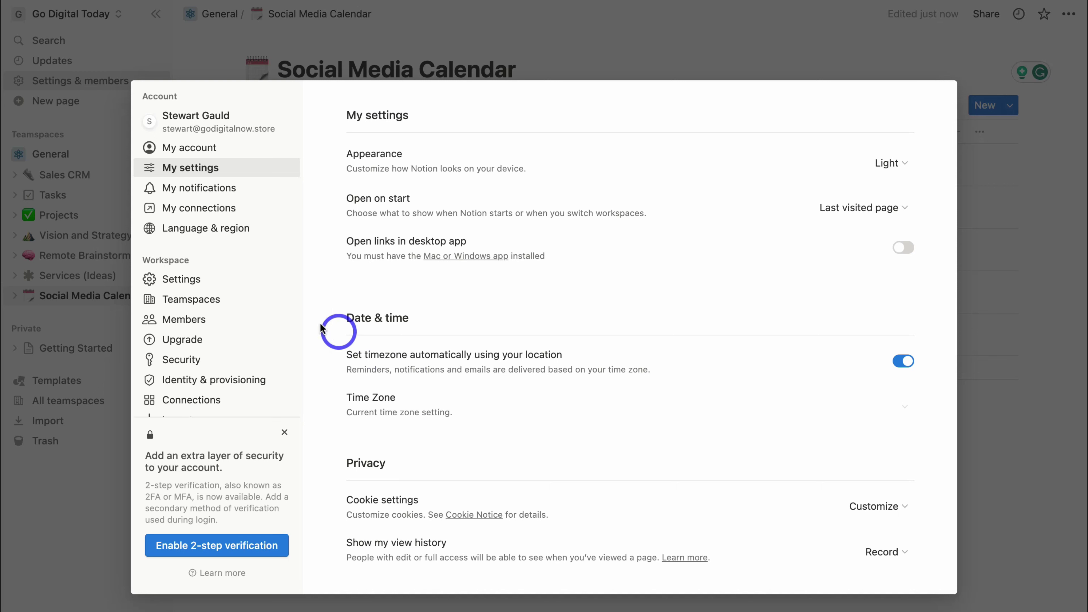
click(223, 283)
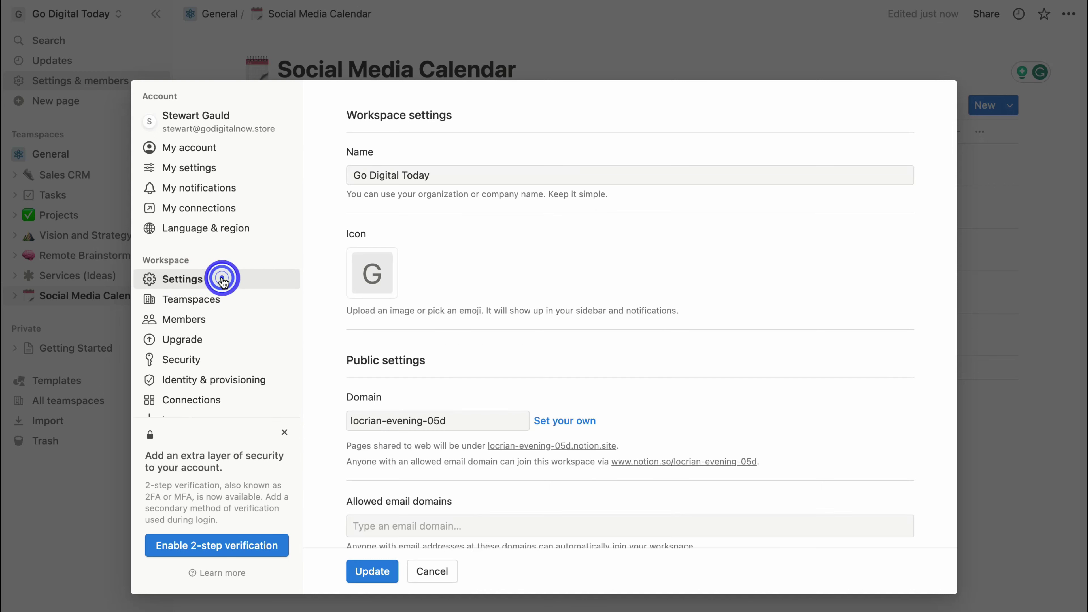
click(455, 420)
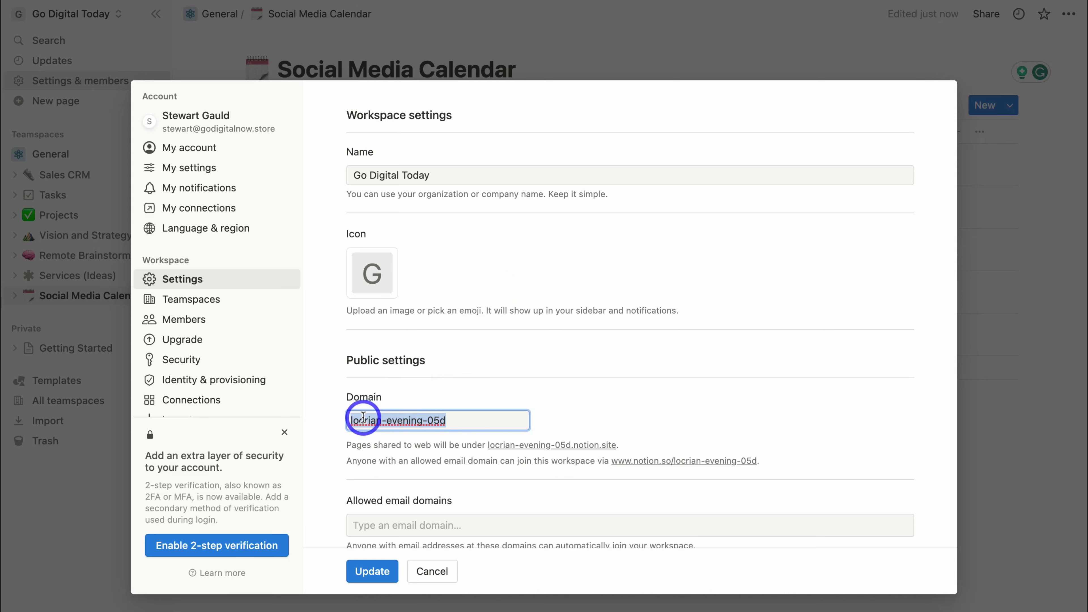
text(godigitaltoday)
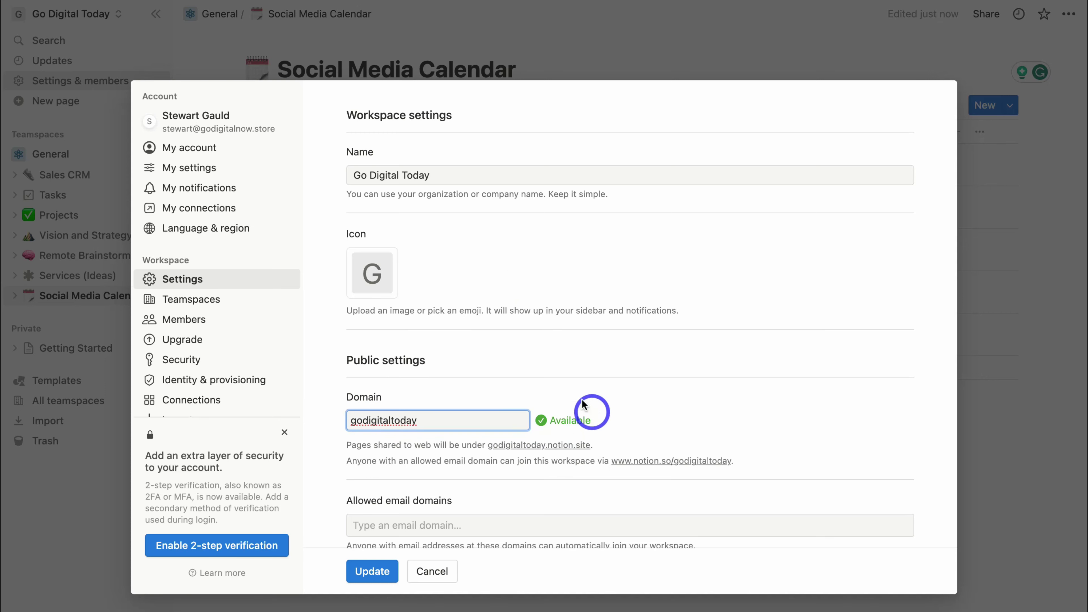
scroll(507, 418, down, 10)
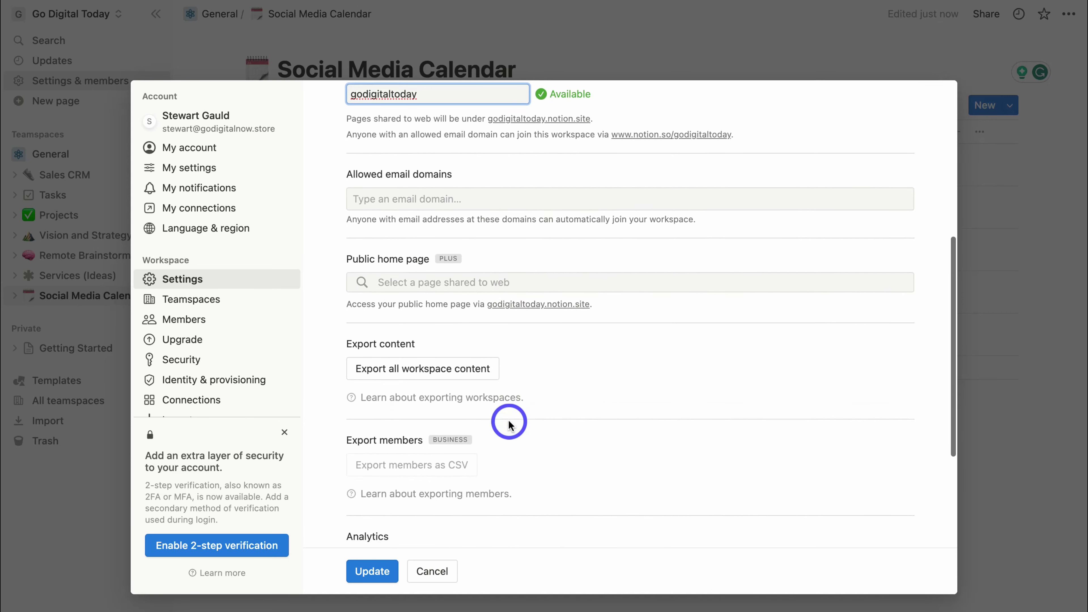
click(369, 571)
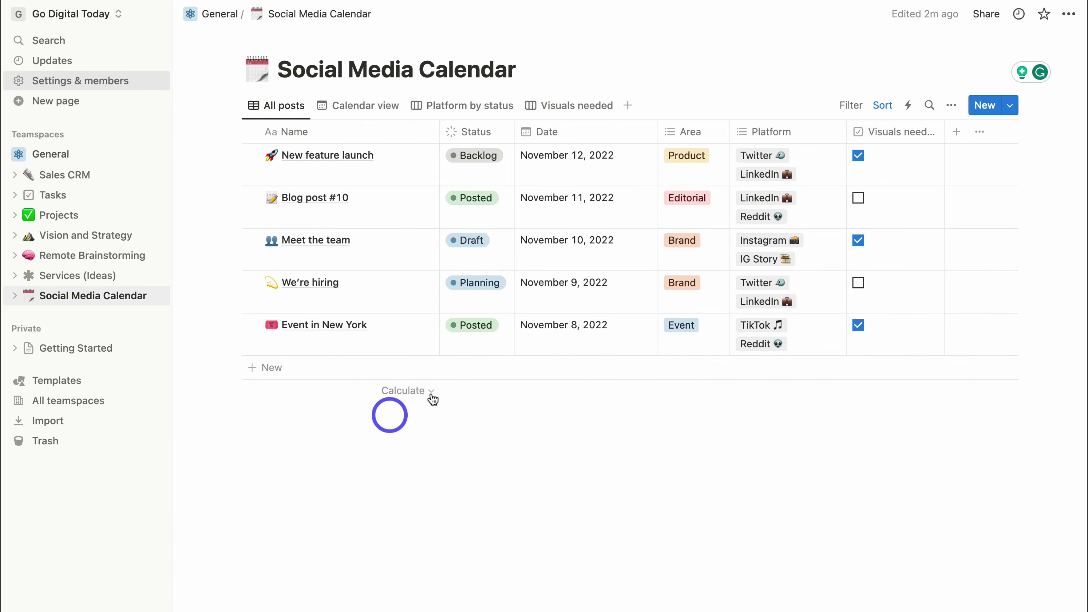
Publish the Social Media Calendar page at godigitaltoday.notion.site and review its publishing toggles.
click(985, 14)
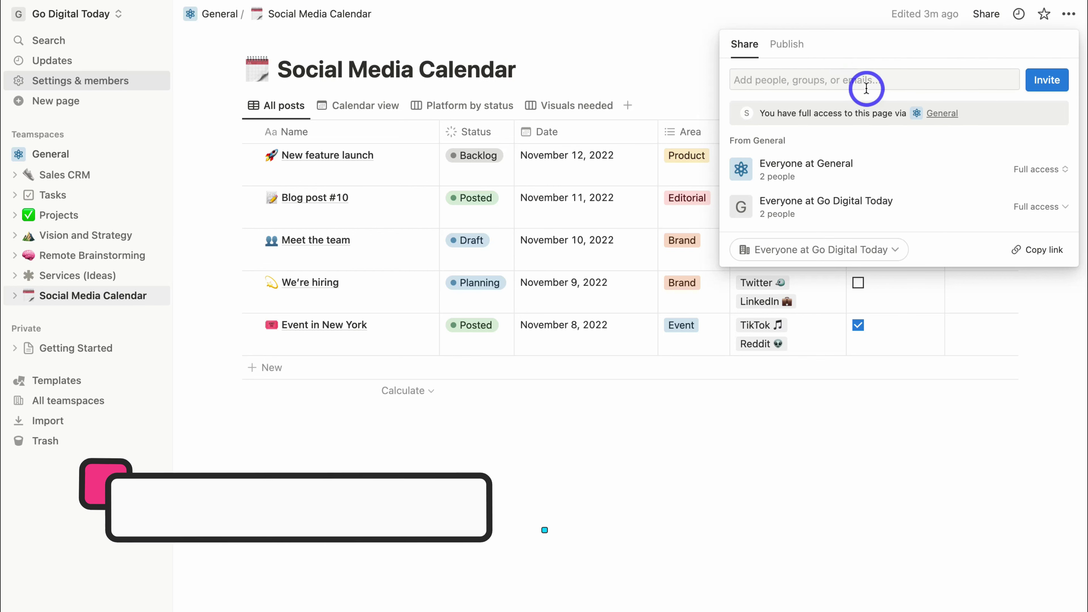
click(792, 46)
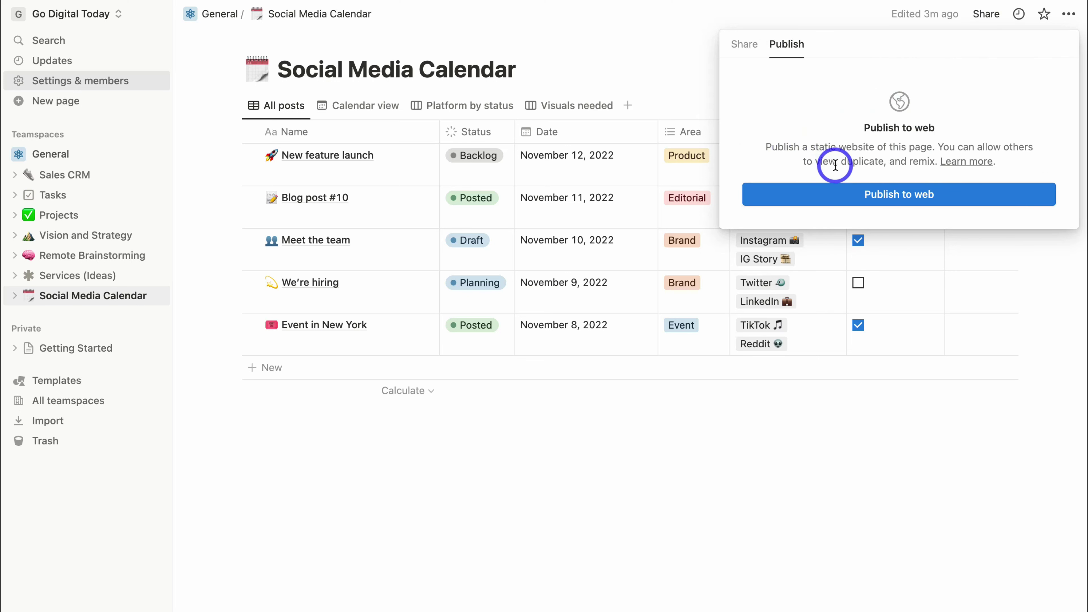
click(964, 195)
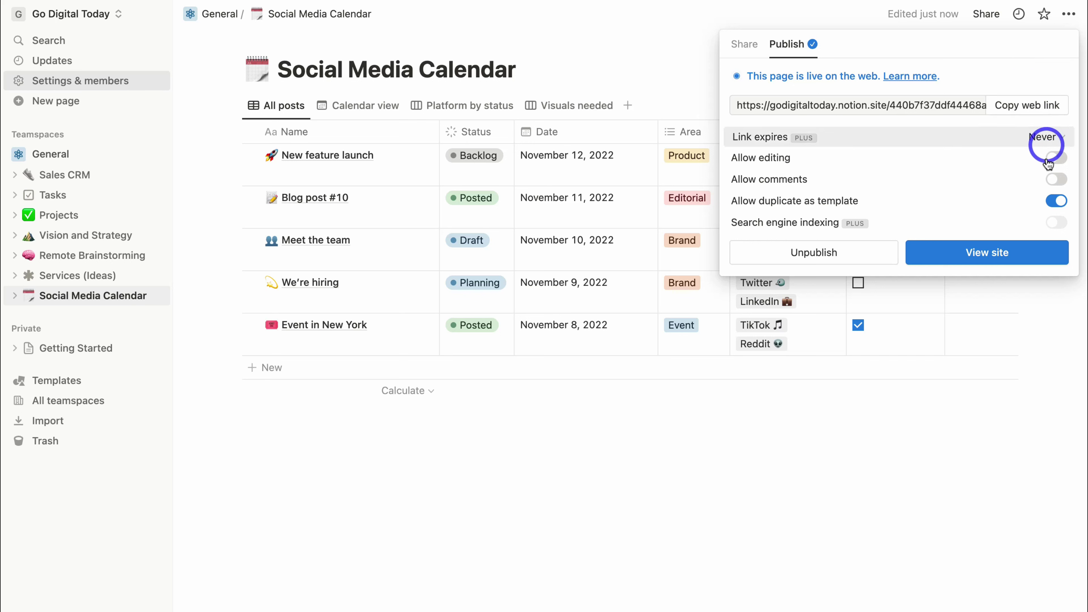
mouse_move(1030, 206)
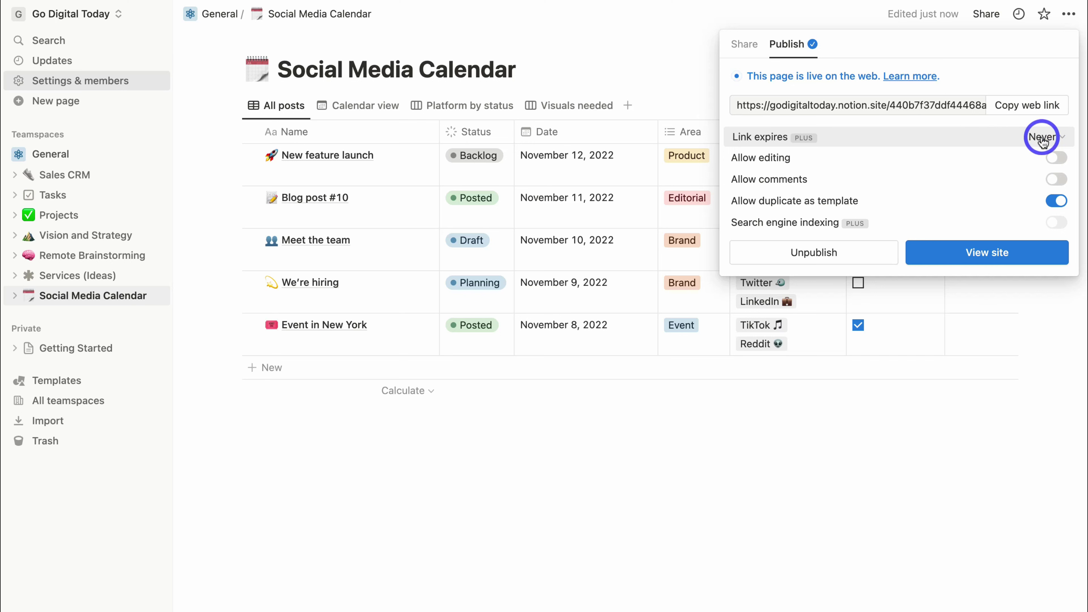
mouse_move(1047, 164)
mouse_move(1056, 189)
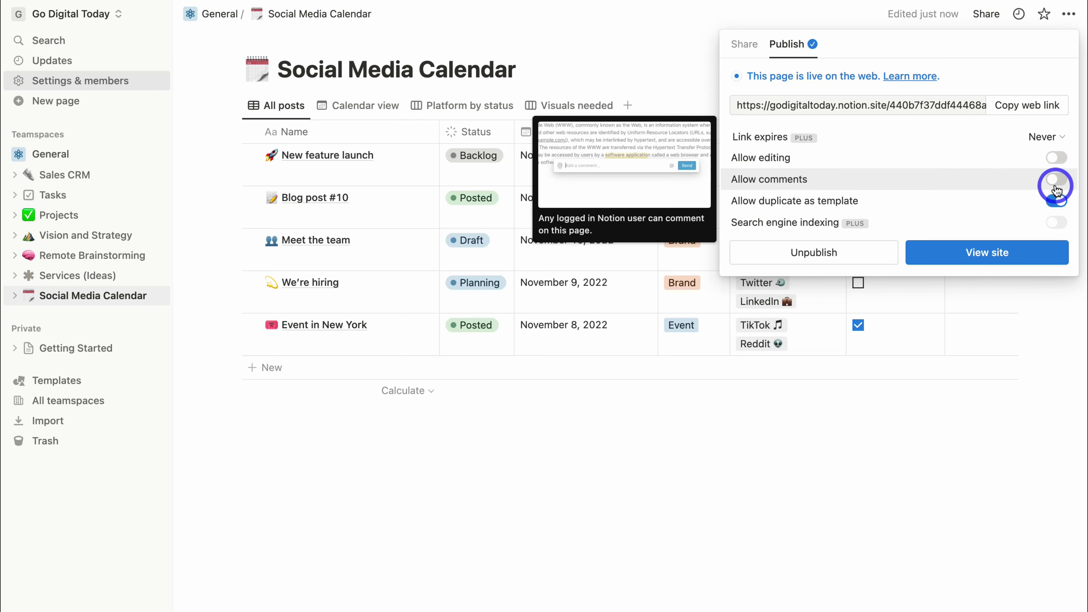
mouse_move(1050, 222)
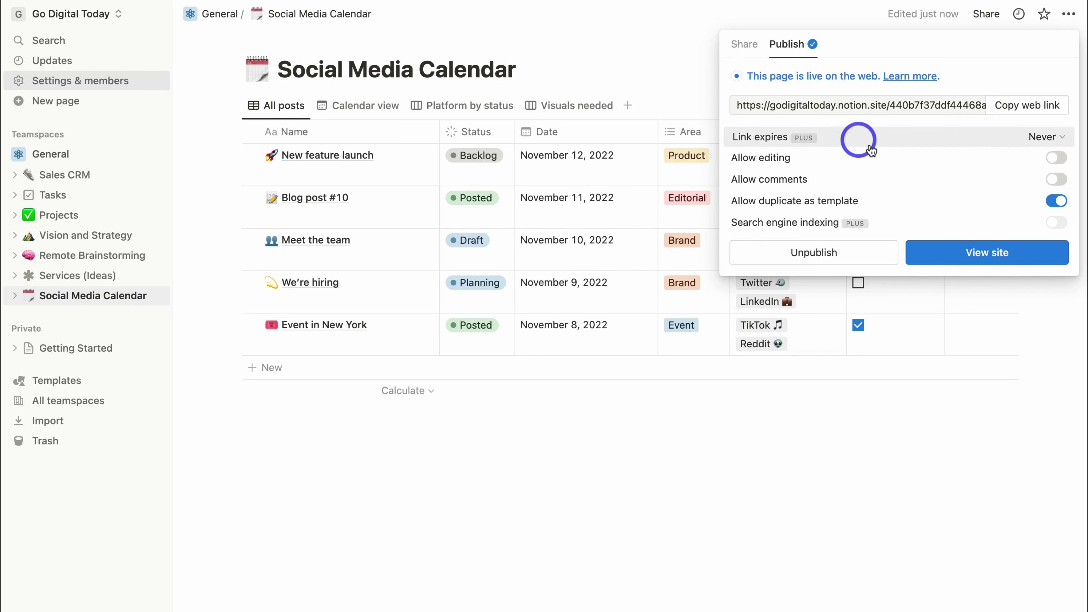
mouse_move(886, 157)
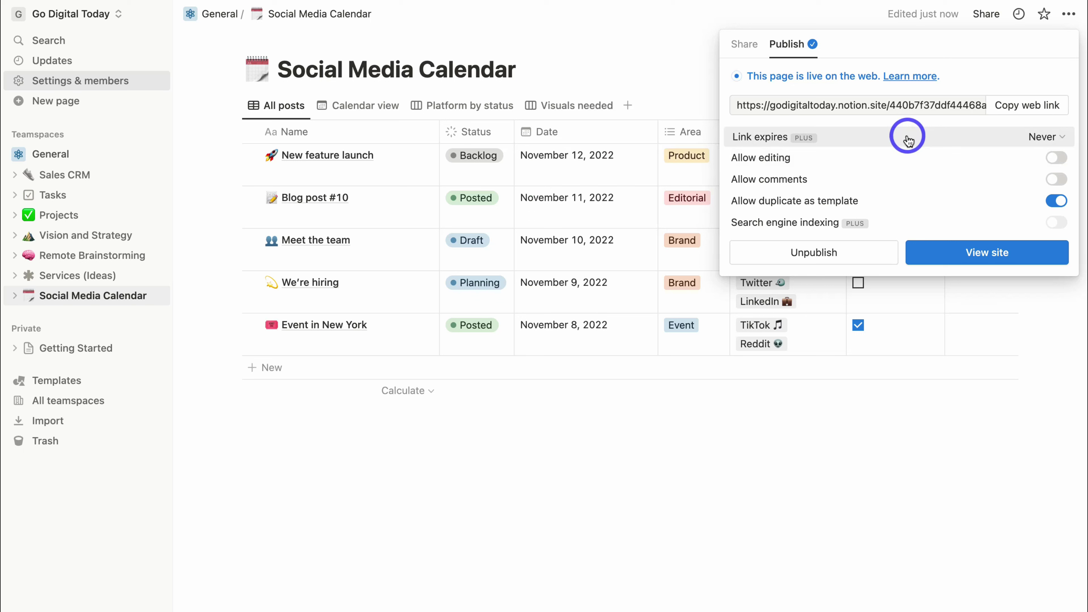